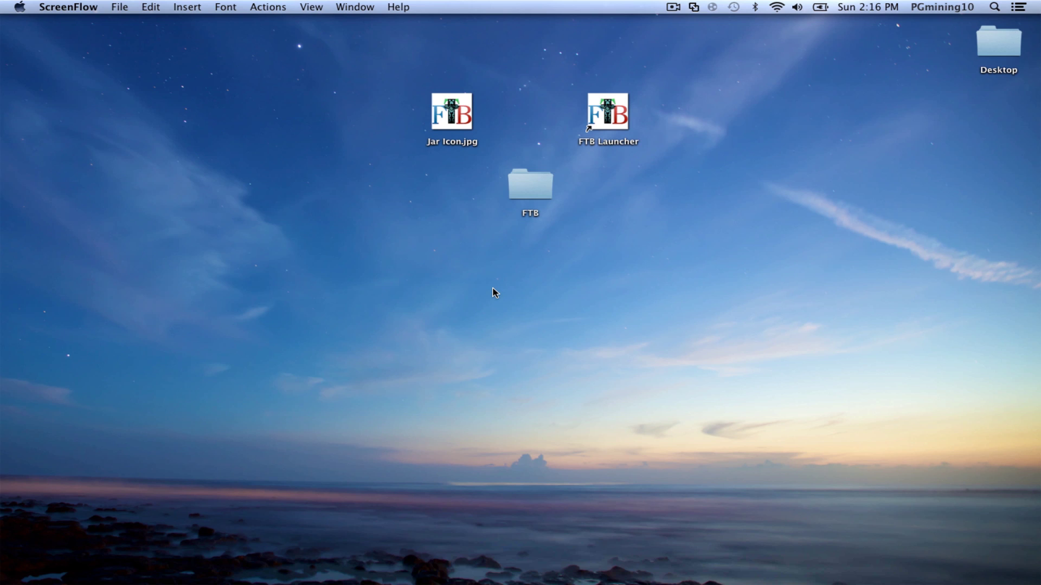
- Open Safari and load feed-the-beast.com by accepting the 'feed' address completion
click(355, 564)
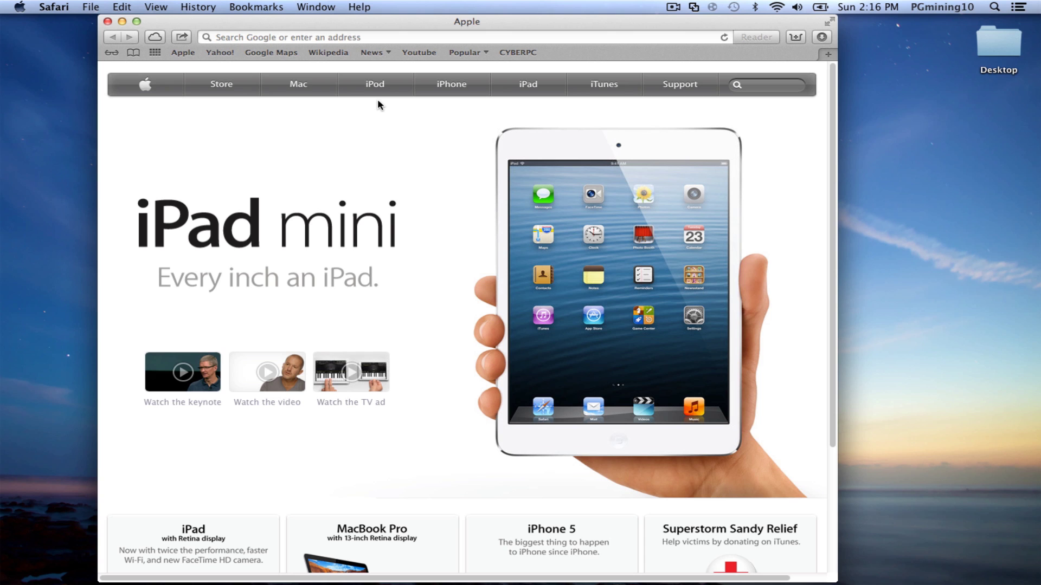
click(355, 35)
drag(407, 22, 404, 21)
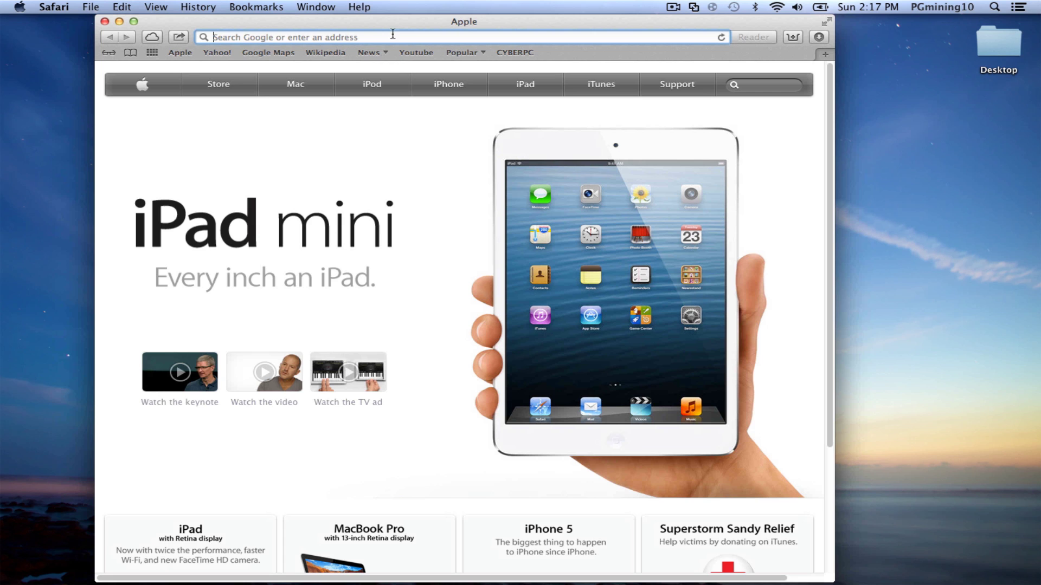
text(feed-the-beast.com)
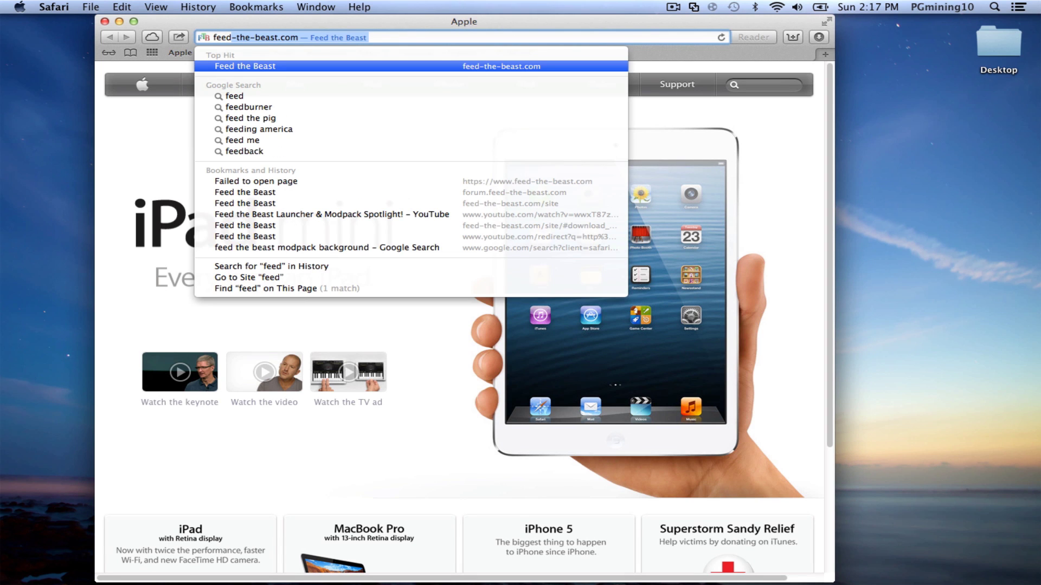
key(Right)
text(/)
key(Return)
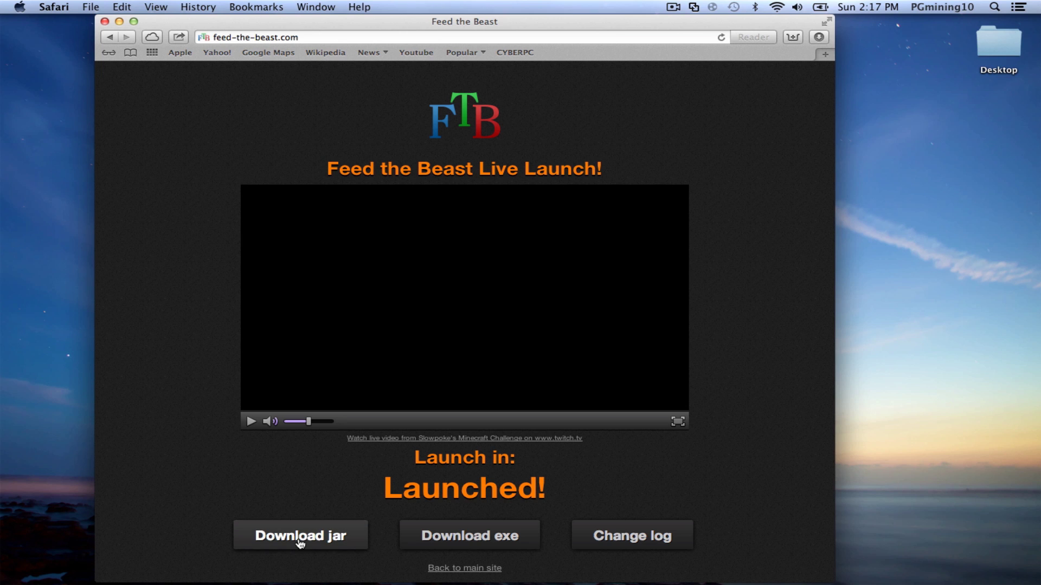
- Download FTB_Launcher.exe and drag it from the Downloads list onto the desktop
click(509, 551)
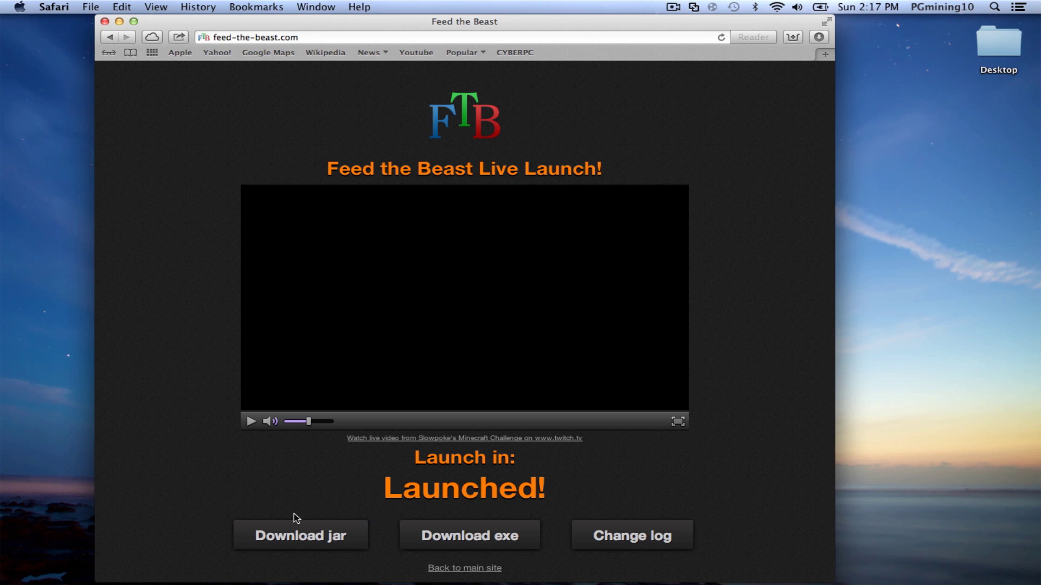
click(455, 536)
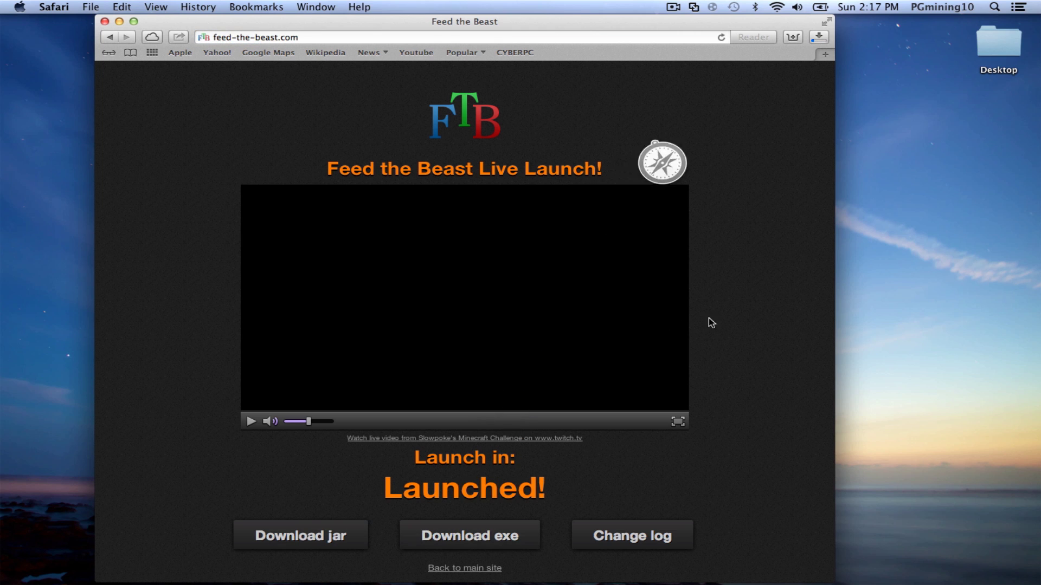
click(818, 37)
drag(747, 92, 928, 157)
click(892, 381)
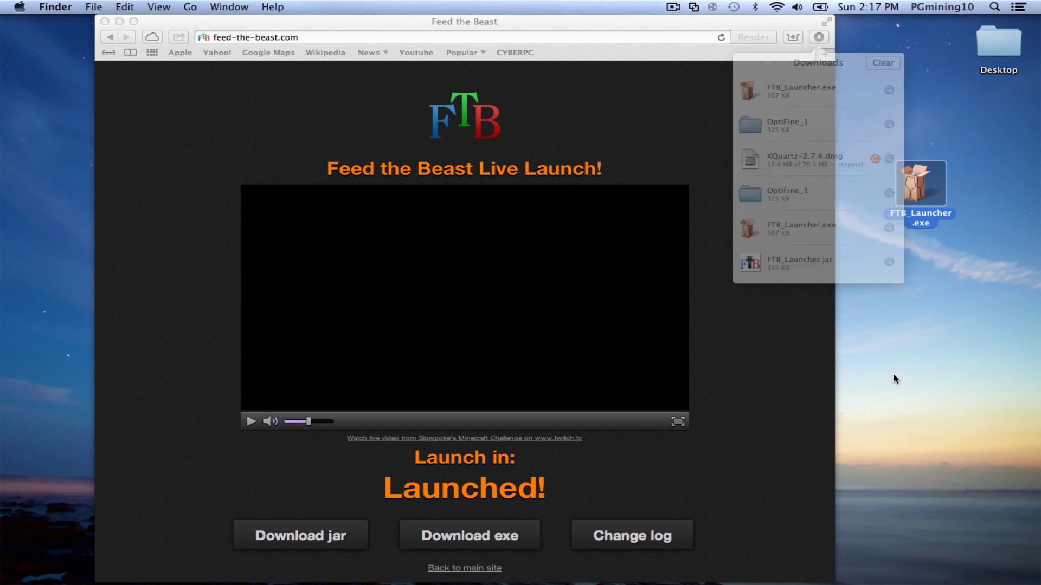
- Download FTB_Launcher.jar and place it on the desktop as well
click(289, 539)
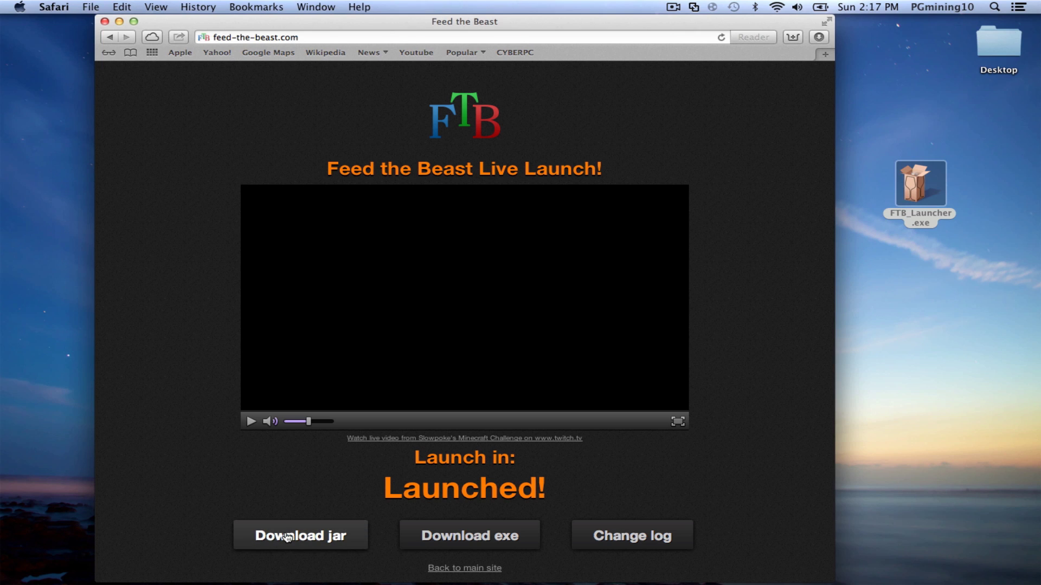
click(288, 537)
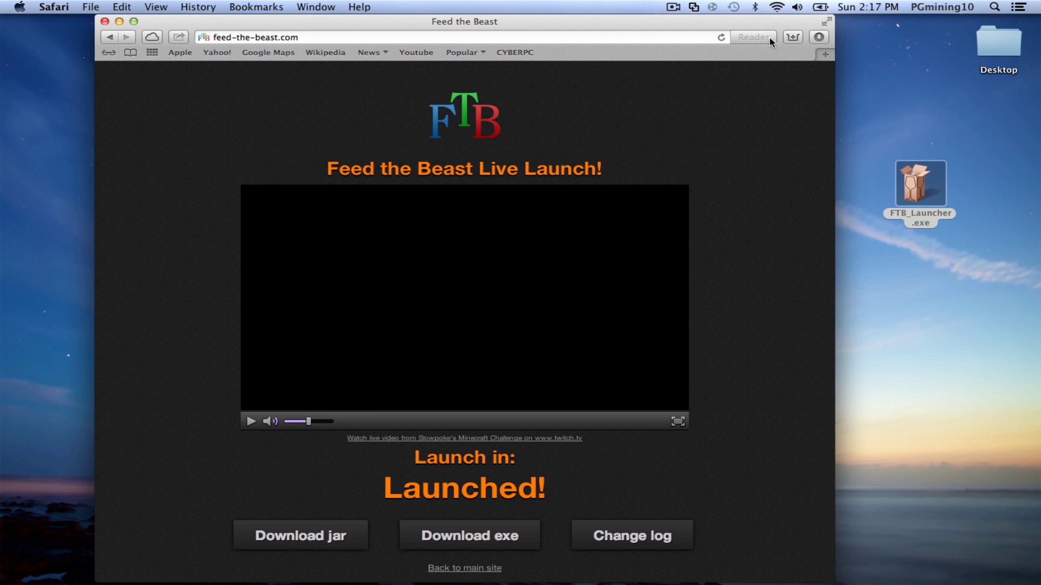
click(819, 37)
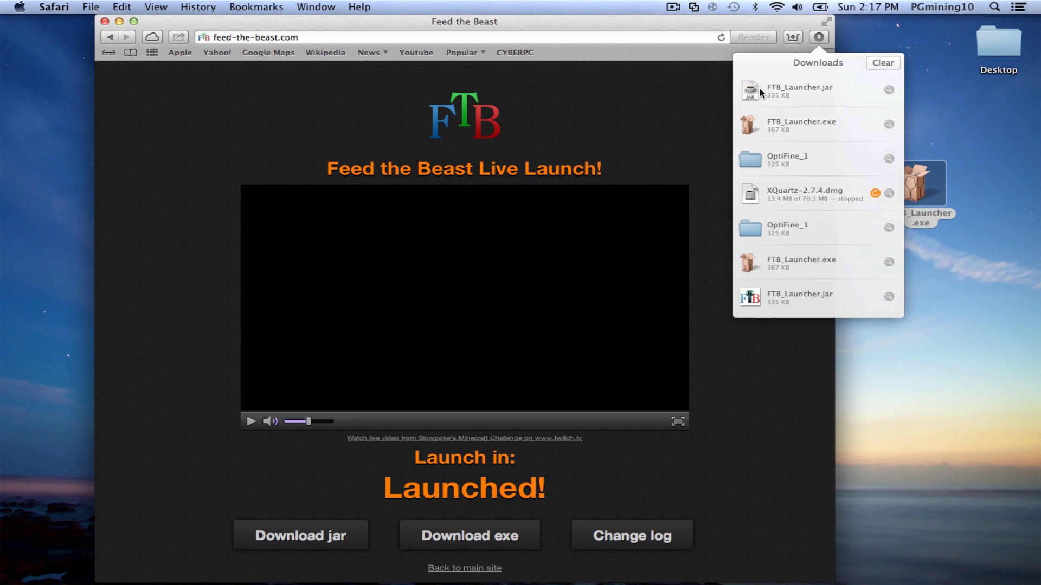
drag(755, 95, 938, 297)
drag(676, 21, 672, 110)
- Search the web for optifine from the address bar
click(660, 117)
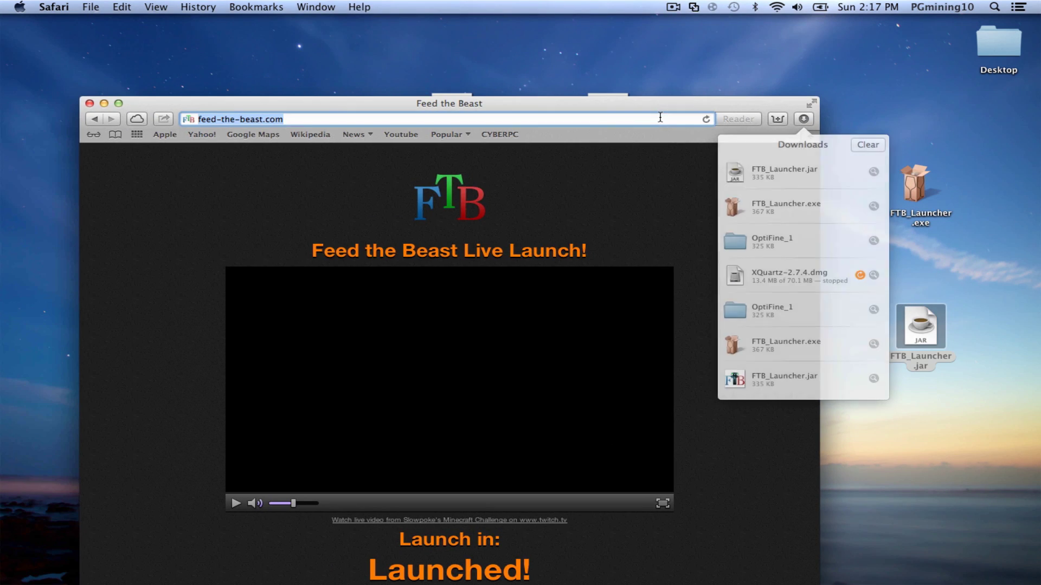
text(optom)
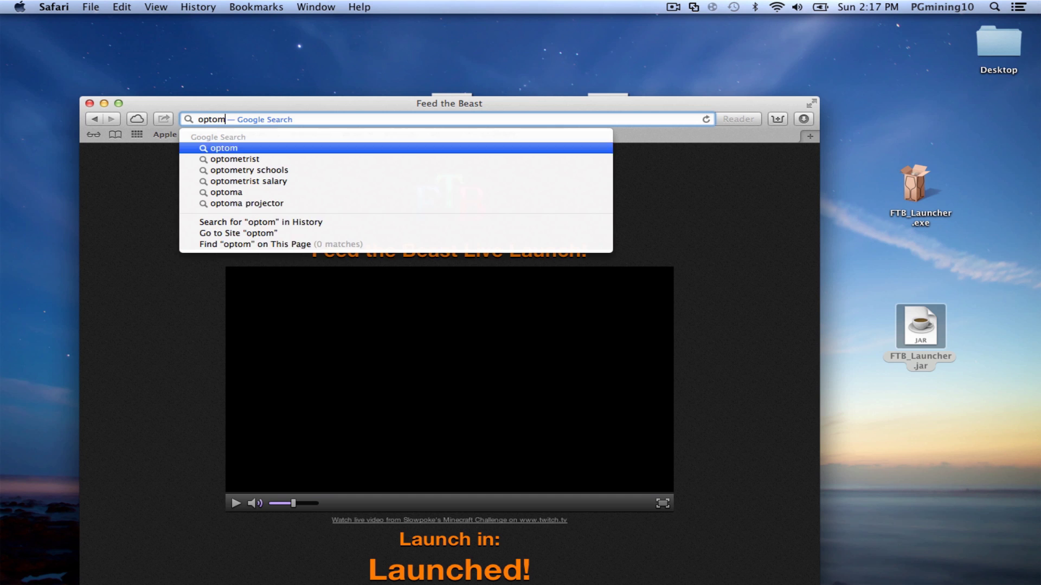
key(BackSpace)
key(BackSpace)
text(ifine)
key(Return)
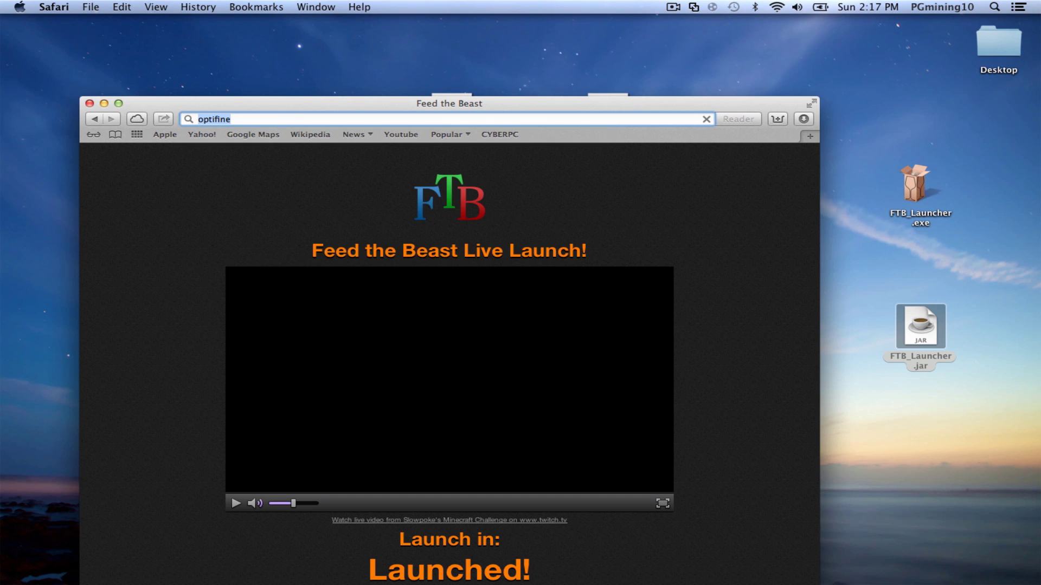
- Open the minecraftforum.net OptiFine HD A7 thread and scroll down the page
scroll(535, 339, down, 1)
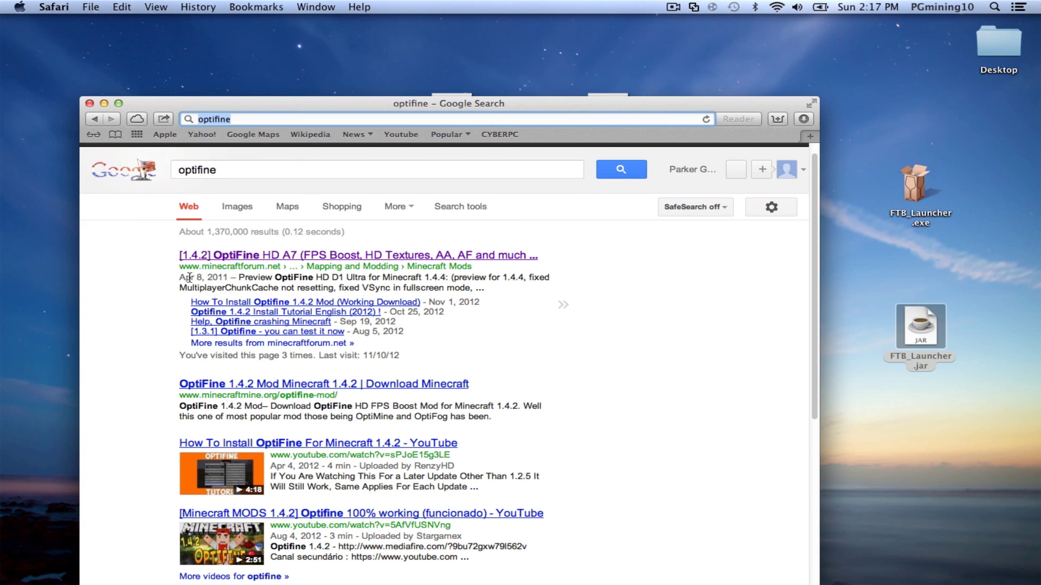
click(225, 256)
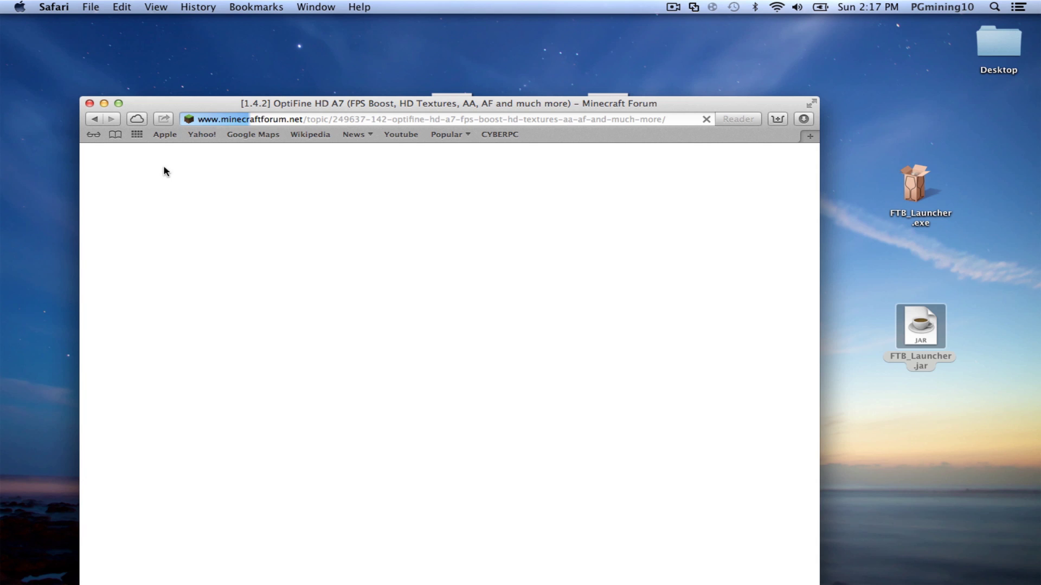
drag(305, 103, 296, 26)
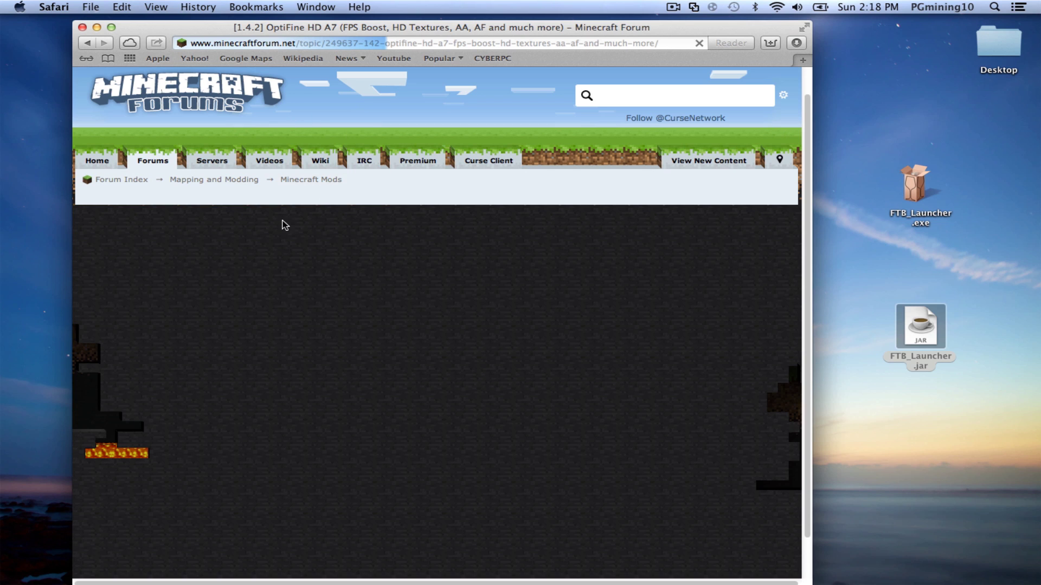
scroll(319, 466, down, 1)
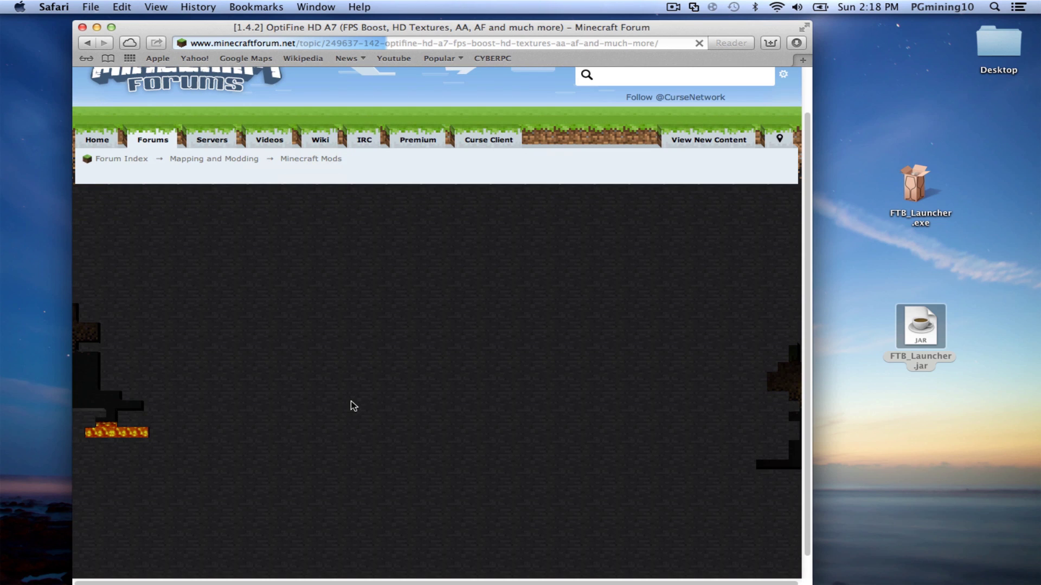
scroll(352, 288, down, 1)
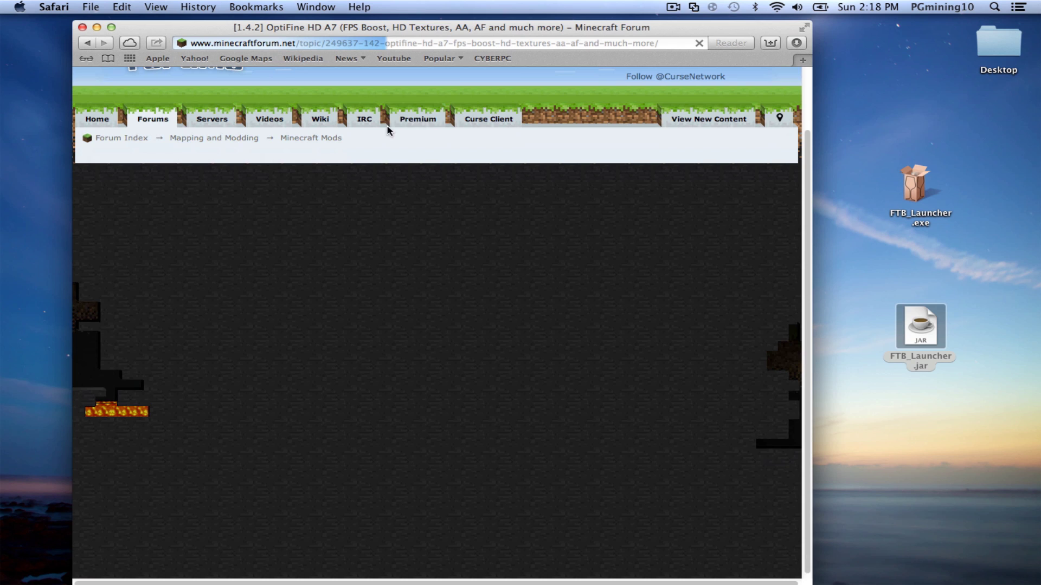
- Create a new desktop folder named FTB, dismissing the name-already-taken warning
drag(464, 30, 319, 24)
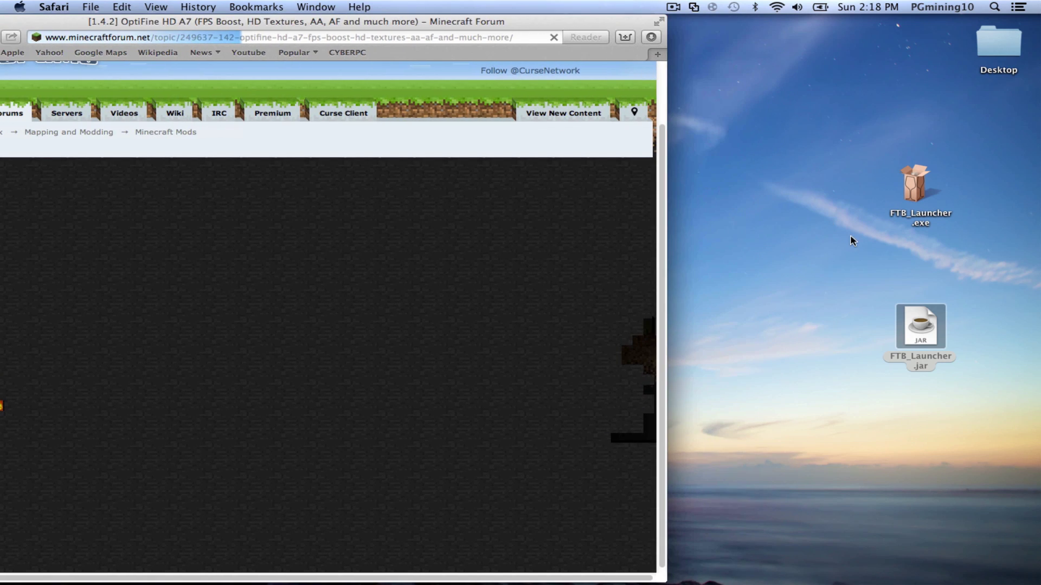
click(900, 320)
right_click(835, 277)
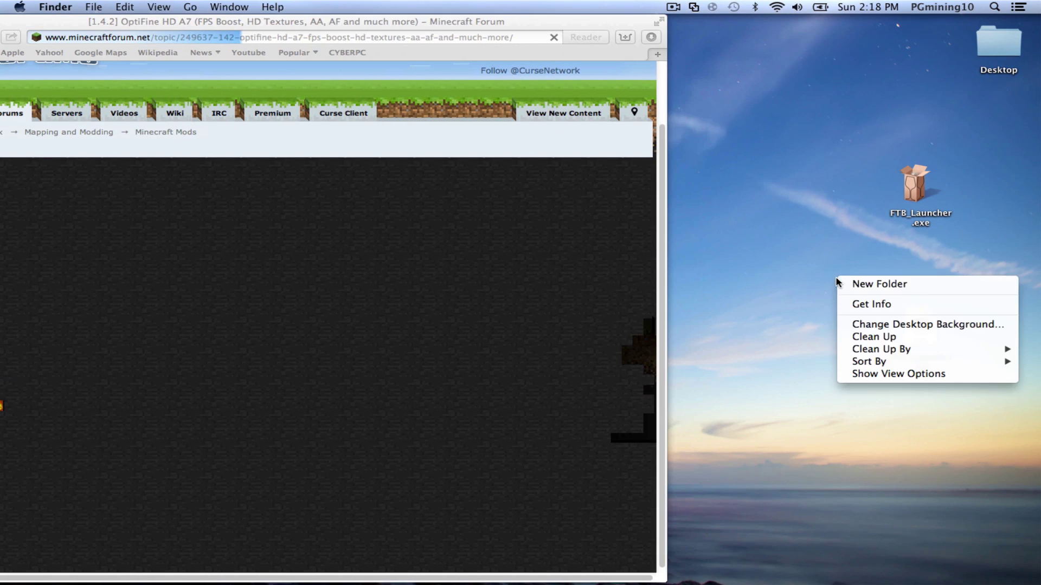
click(859, 283)
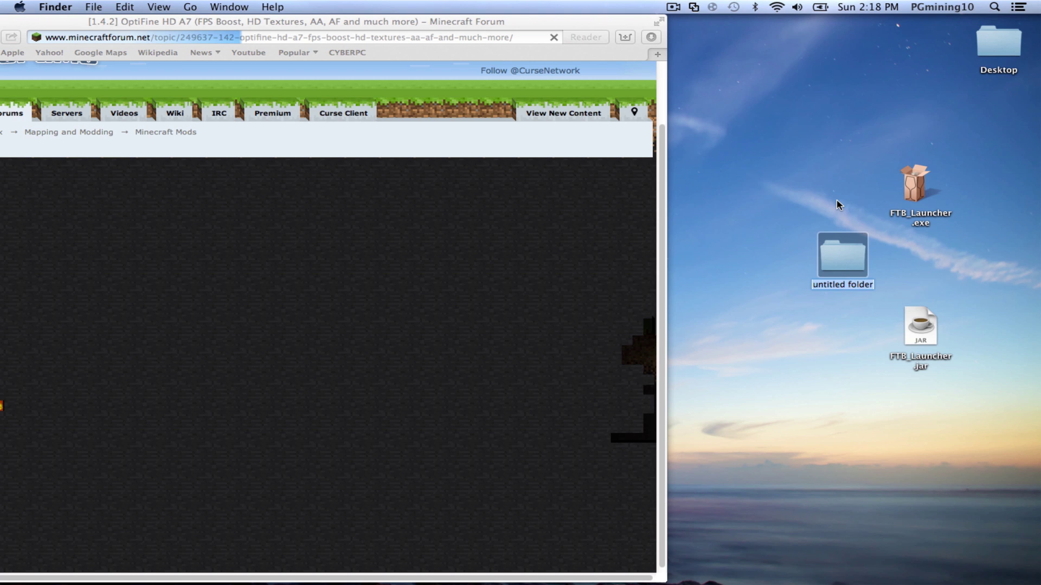
text(FTb)
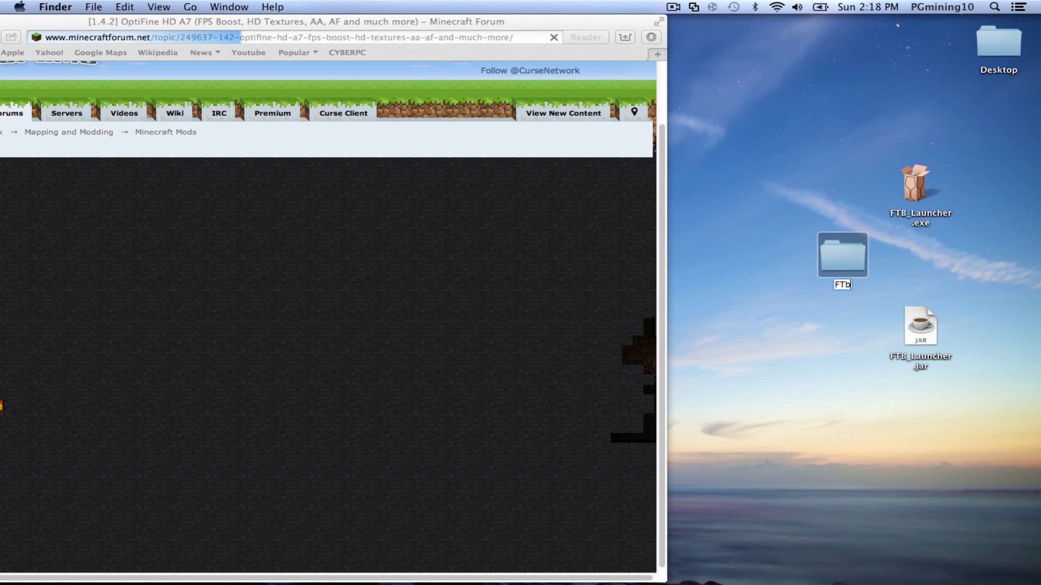
key(BackSpace)
text(B)
click(885, 397)
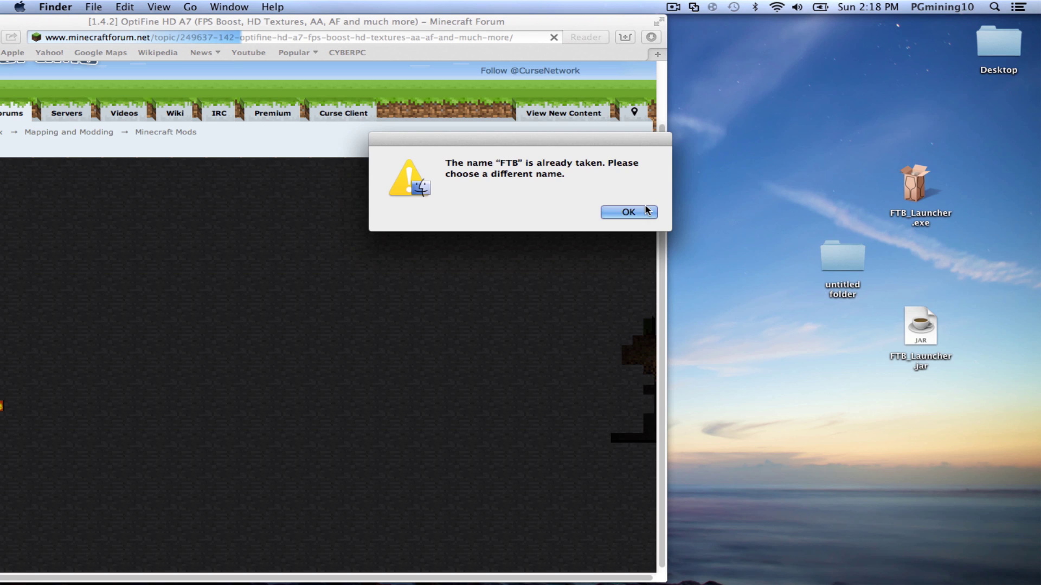
click(643, 212)
- Delete the leftover untitled folder from the desktop
drag(540, 22, 462, 250)
click(843, 259)
right_click(847, 261)
click(616, 212)
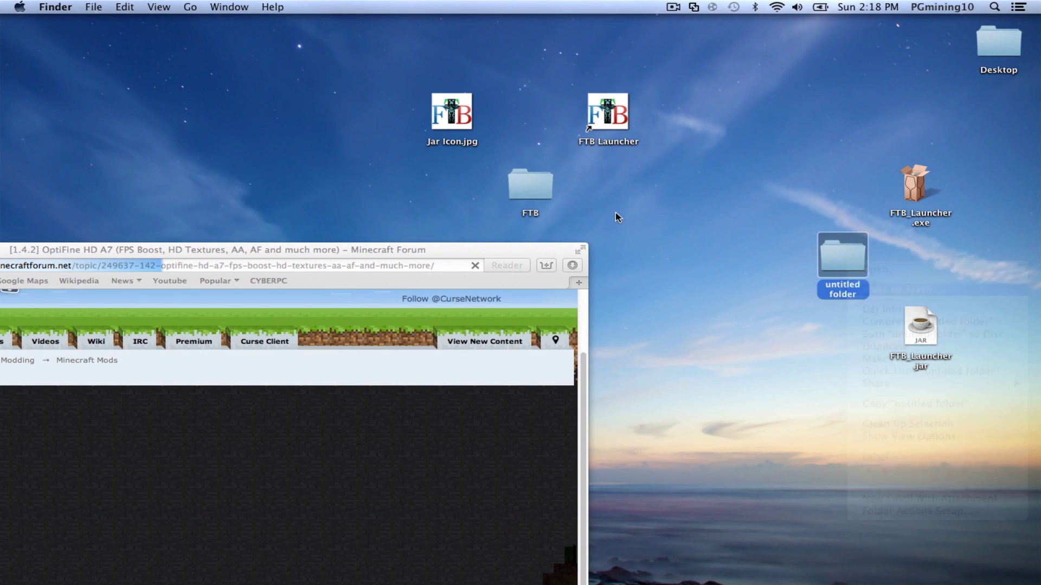
- Move the FTB folder to the right and open it to confirm it is empty
drag(531, 187, 689, 252)
double_click(690, 252)
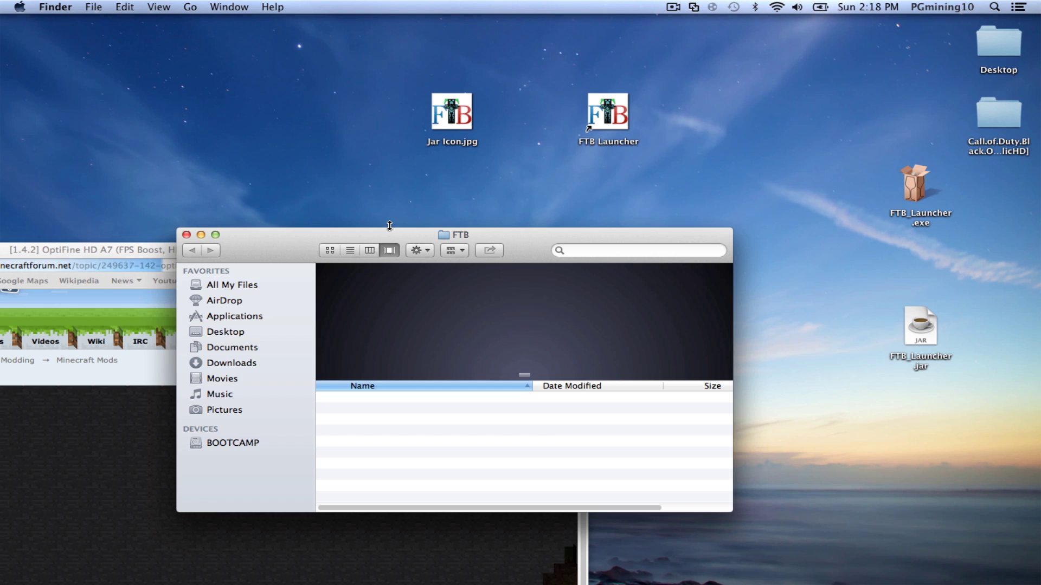
drag(390, 233, 537, 228)
click(332, 234)
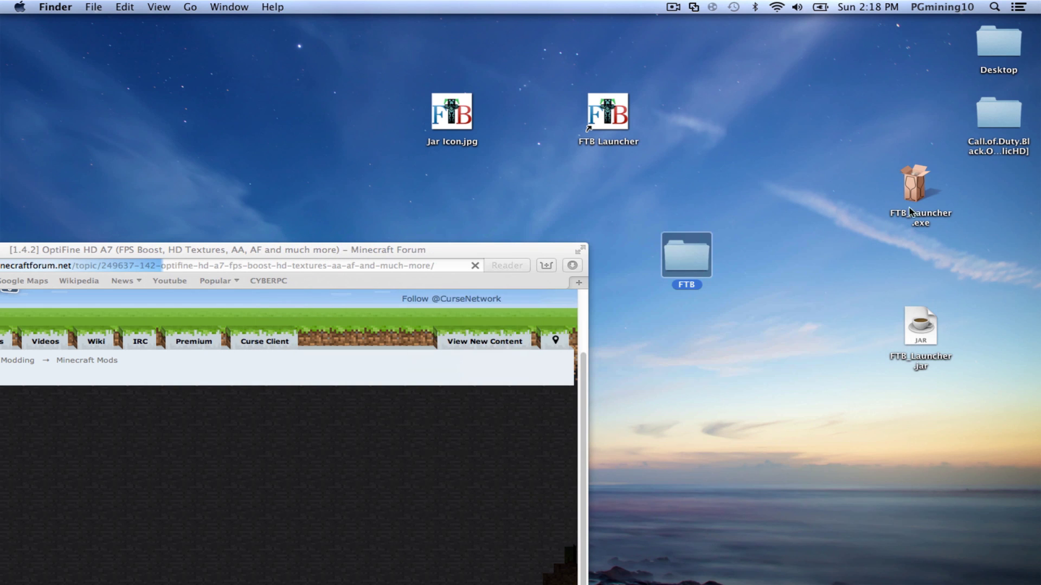
- Move the Call of Duty folder into Desktop, replacing the older copy, and place FTB beside the exe
drag(996, 121, 999, 51)
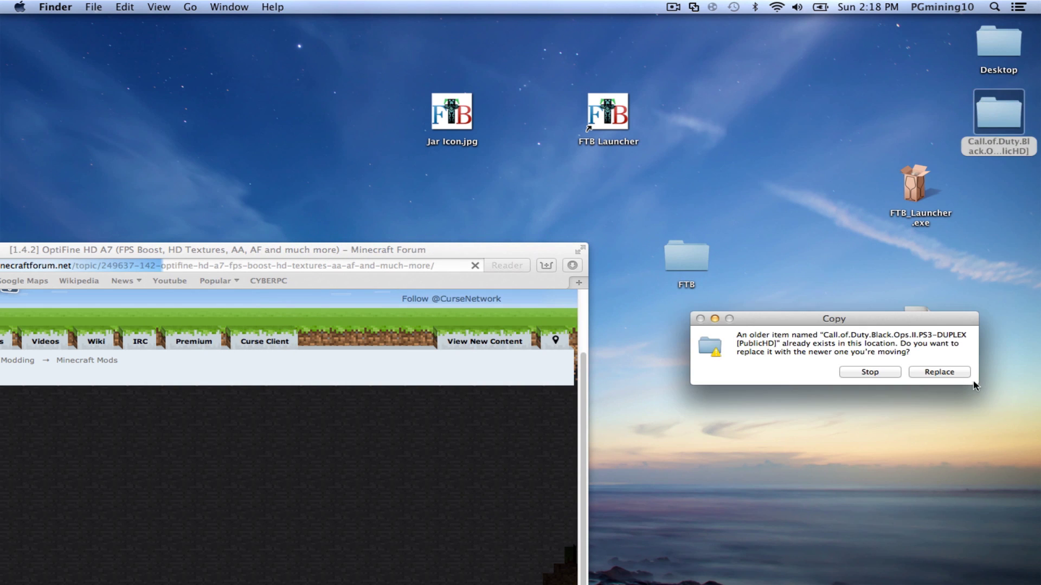
click(934, 373)
drag(671, 265, 759, 217)
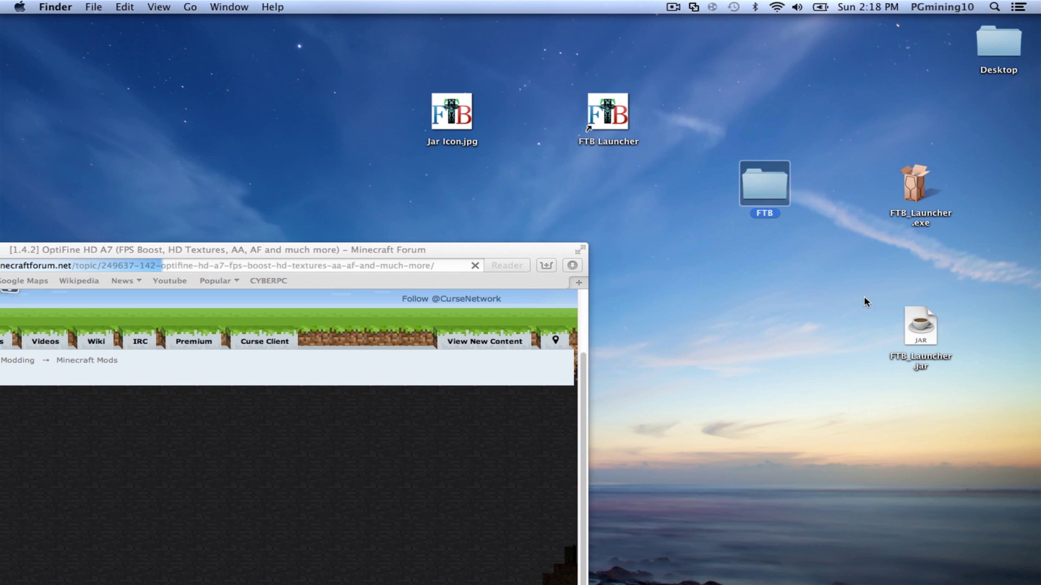
- Move FTB_Launcher.jar into the FTB folder and launch it, confirming the downloaded Java app warning
drag(925, 344, 770, 197)
double_click(740, 194)
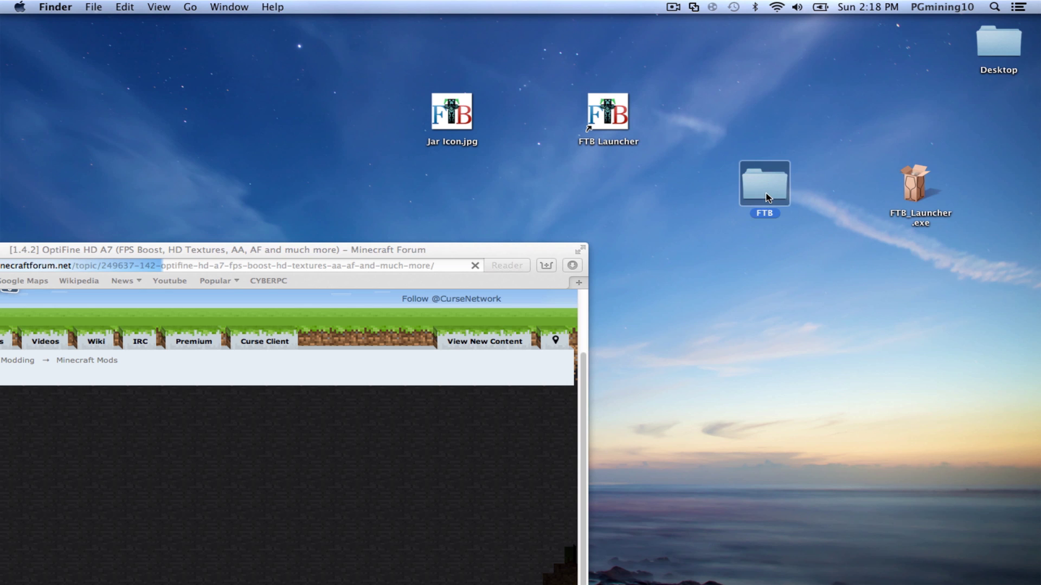
drag(585, 241, 735, 191)
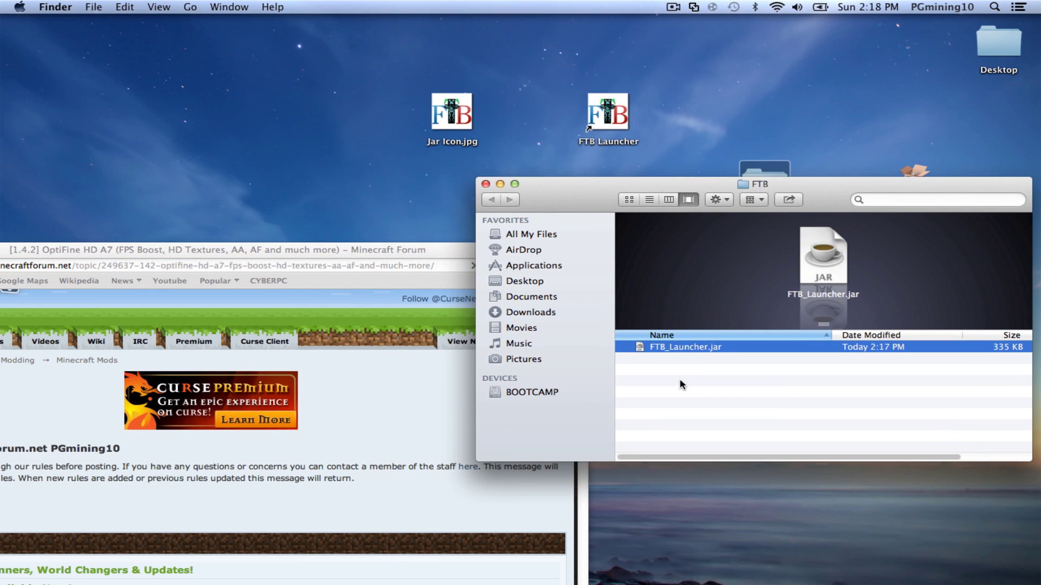
double_click(686, 349)
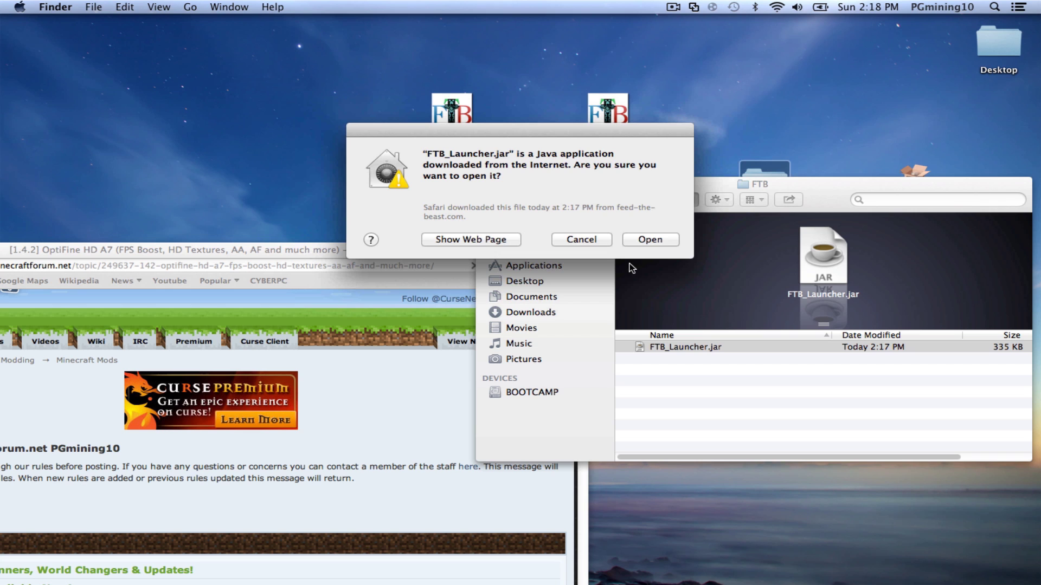
click(656, 240)
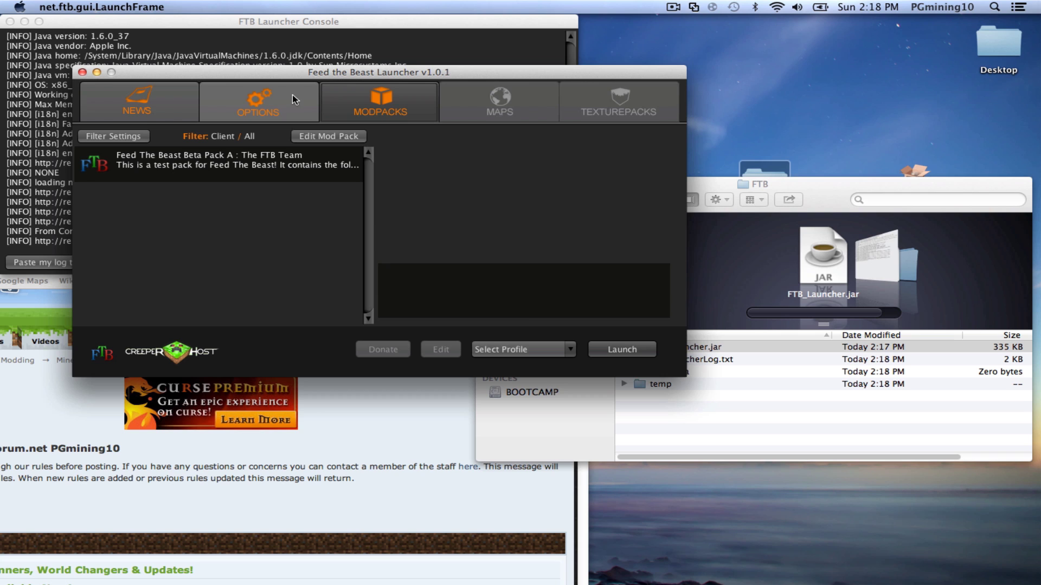
- Read the Beta Pack A description, then view the Options page with install folder and RAM settings
drag(309, 76, 462, 76)
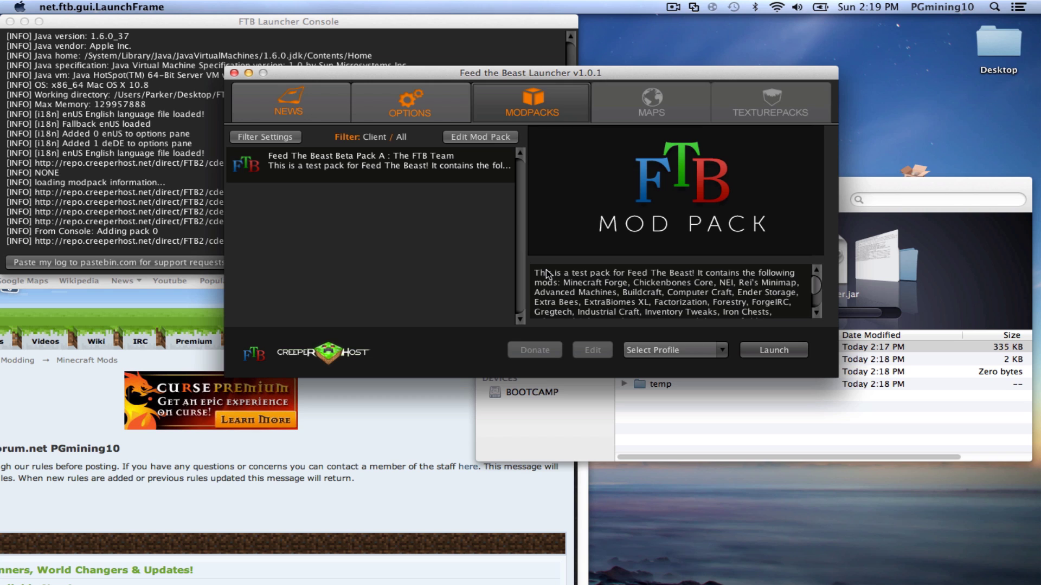
drag(546, 273, 737, 342)
click(740, 323)
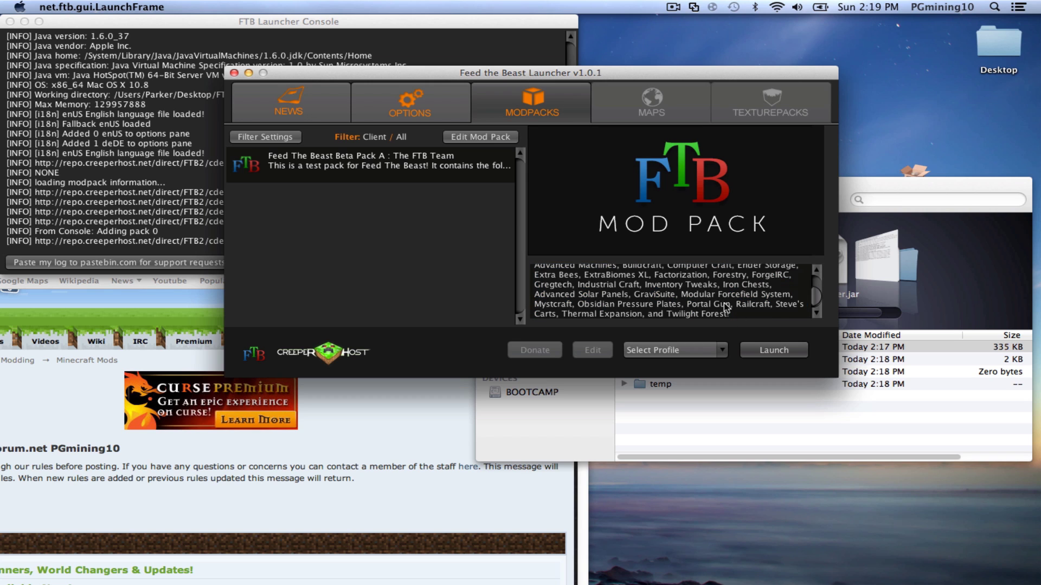
click(410, 104)
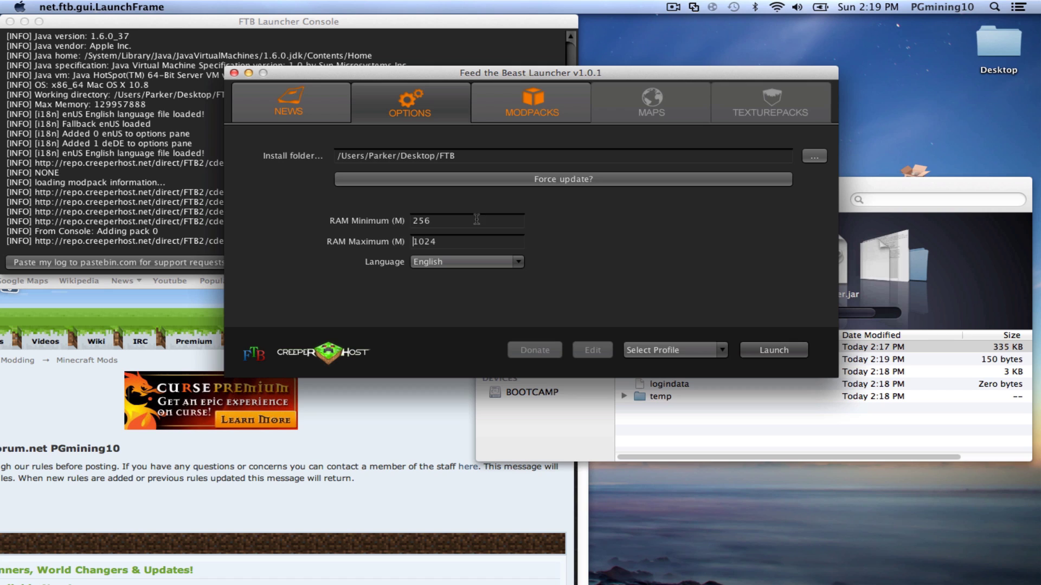
- Inspect the RAM Minimum 256 and Maximum 1024 values, browse News, then return to Modpacks
double_click(422, 221)
click(442, 243)
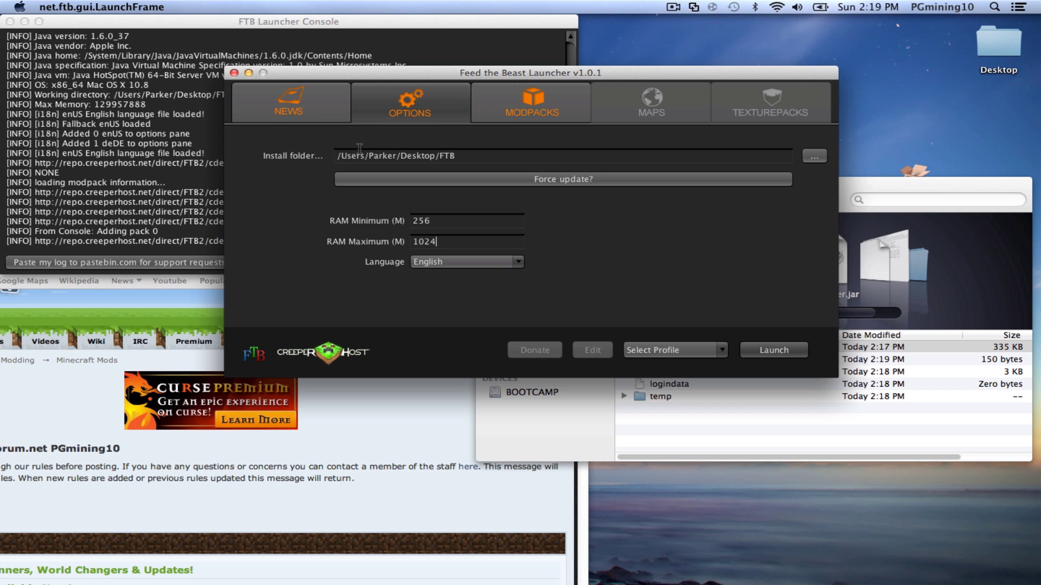
click(336, 116)
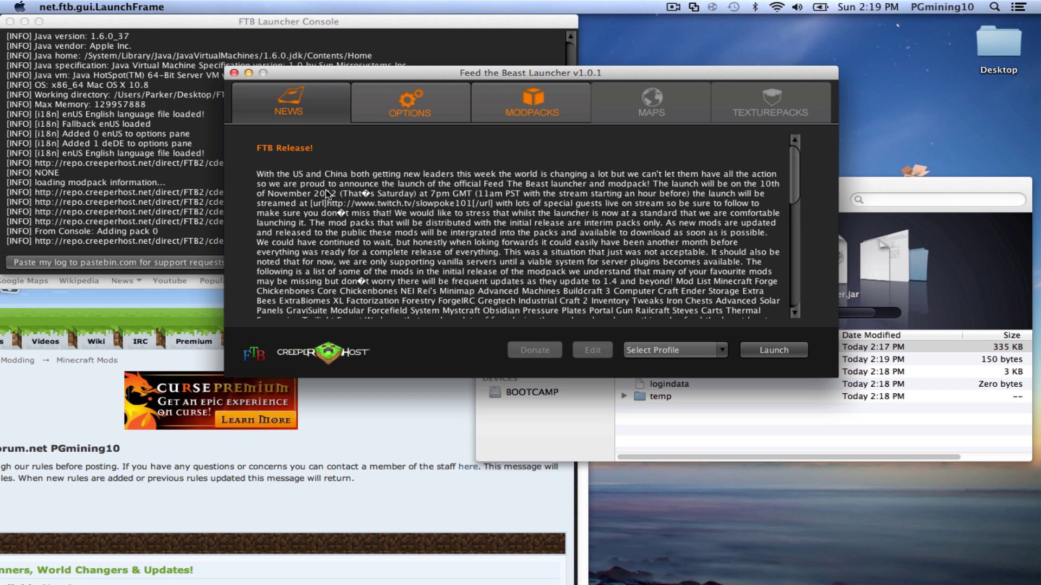
scroll(477, 217, down, 5)
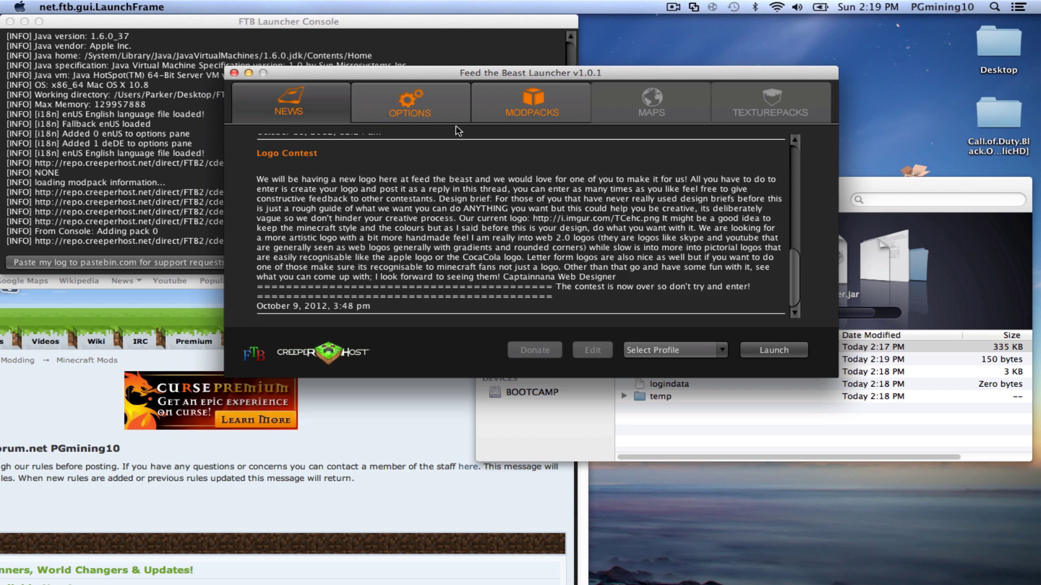
click(519, 111)
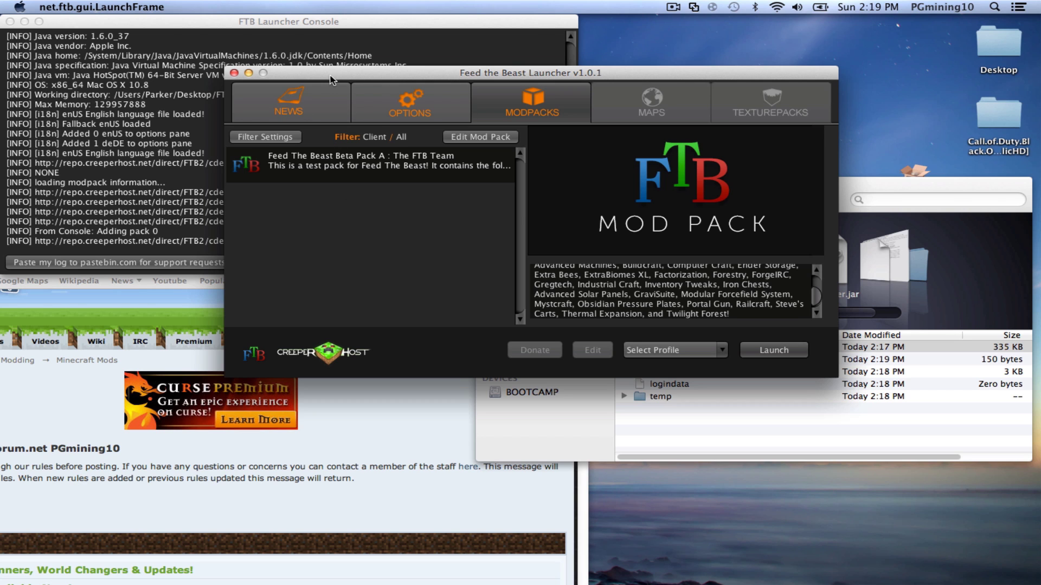
- Add a new login profile with the account's username and remembered password, and select it
drag(334, 78, 416, 71)
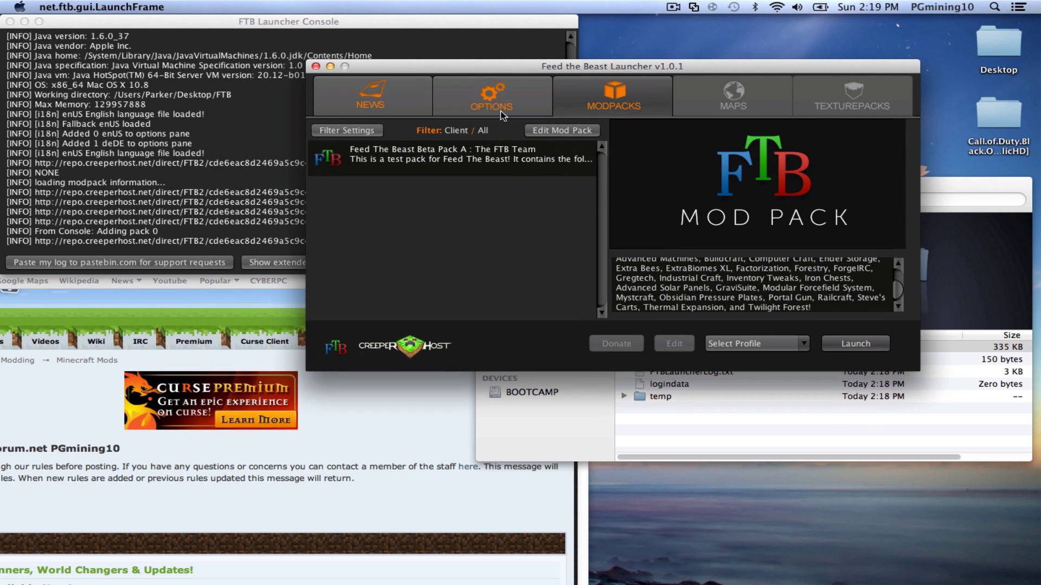
click(746, 343)
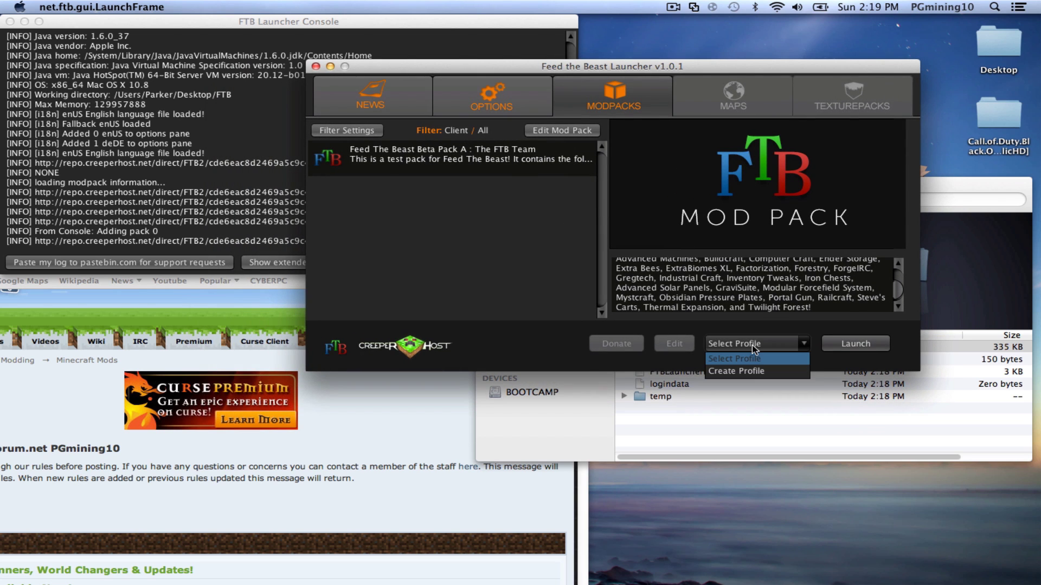
click(741, 371)
drag(368, 208, 631, 211)
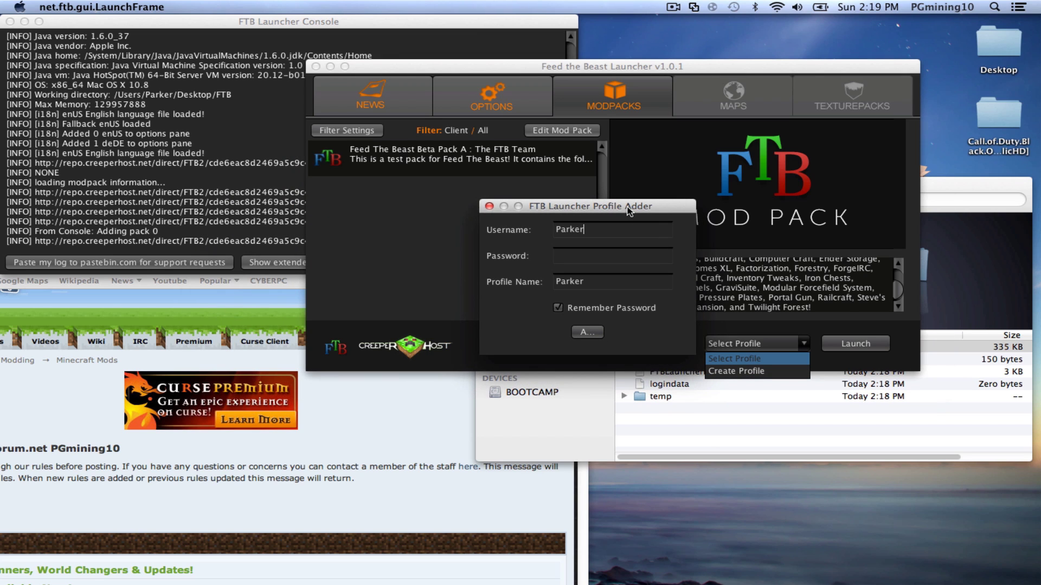
text(Parkerg16)
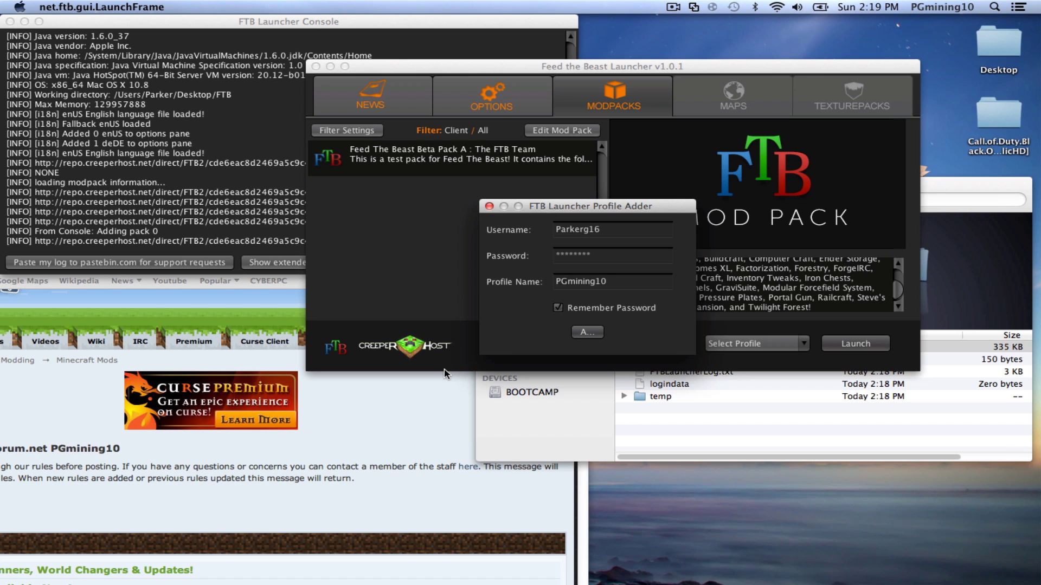
click(578, 326)
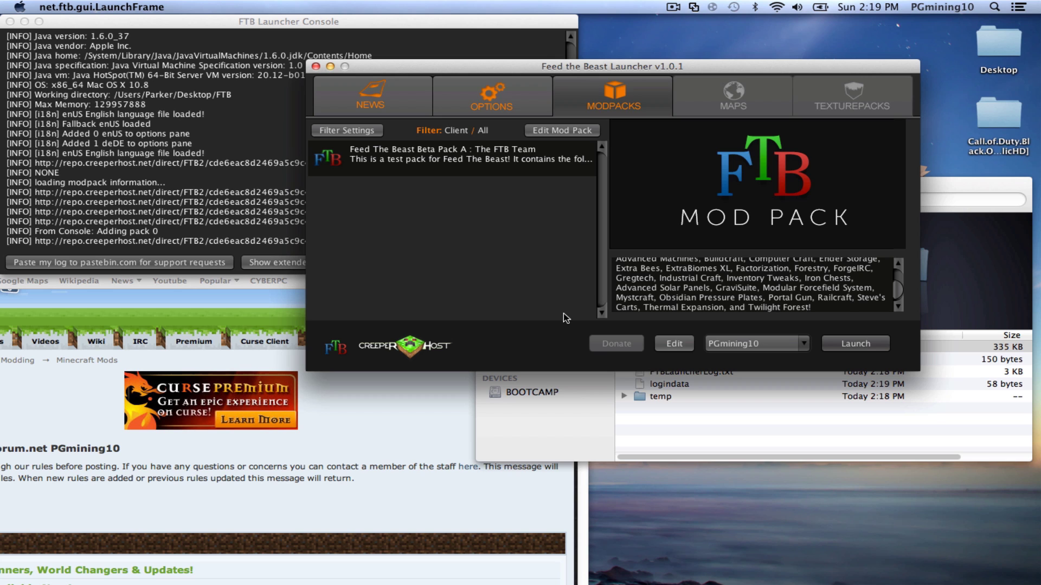
drag(549, 67, 614, 72)
click(243, 242)
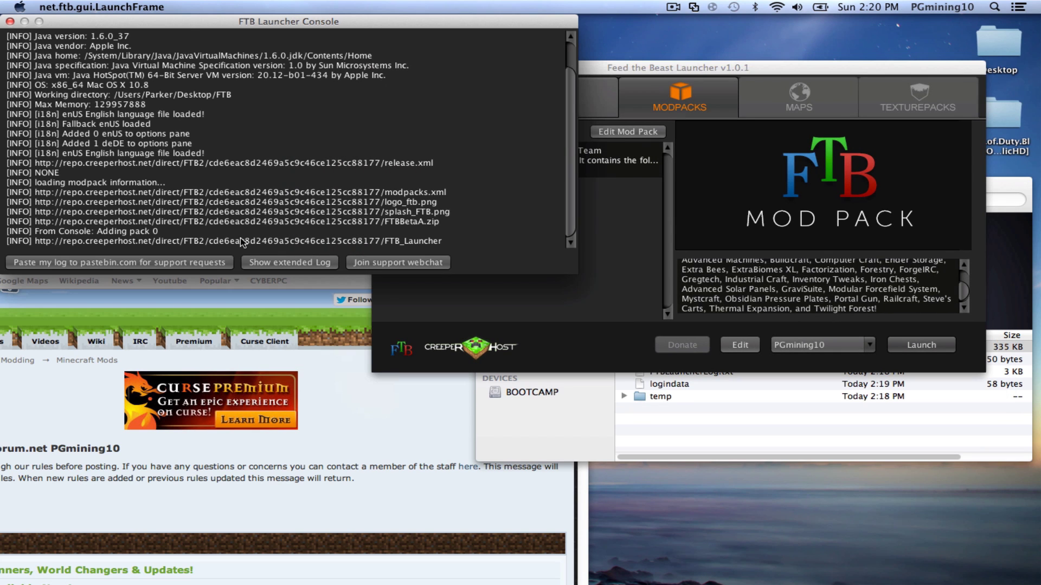
drag(60, 173, 105, 152)
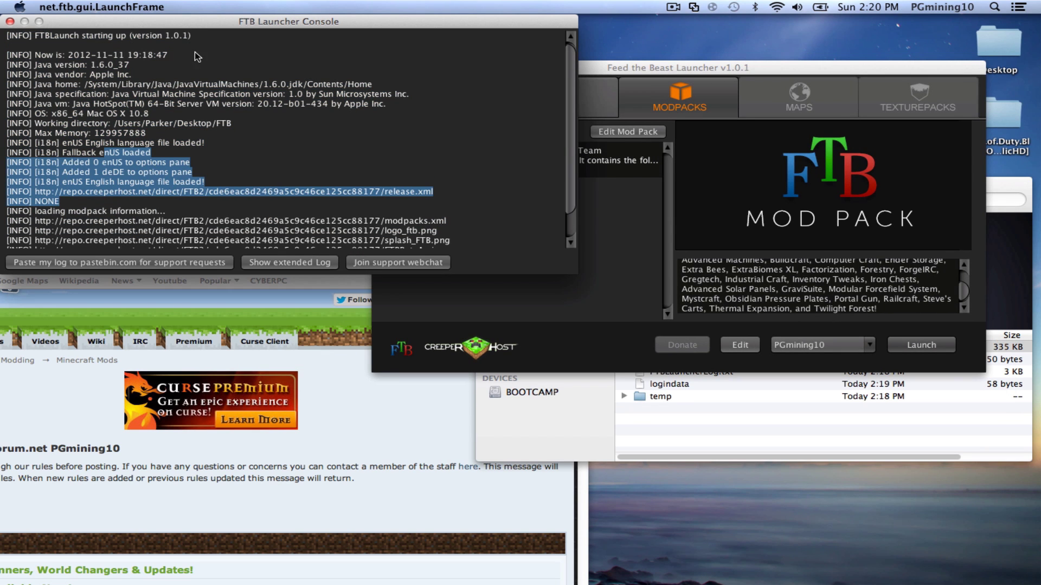
- Scroll the OptiFine forum post and follow the HD U B5 download link for Minecraft 1.4.2
click(417, 420)
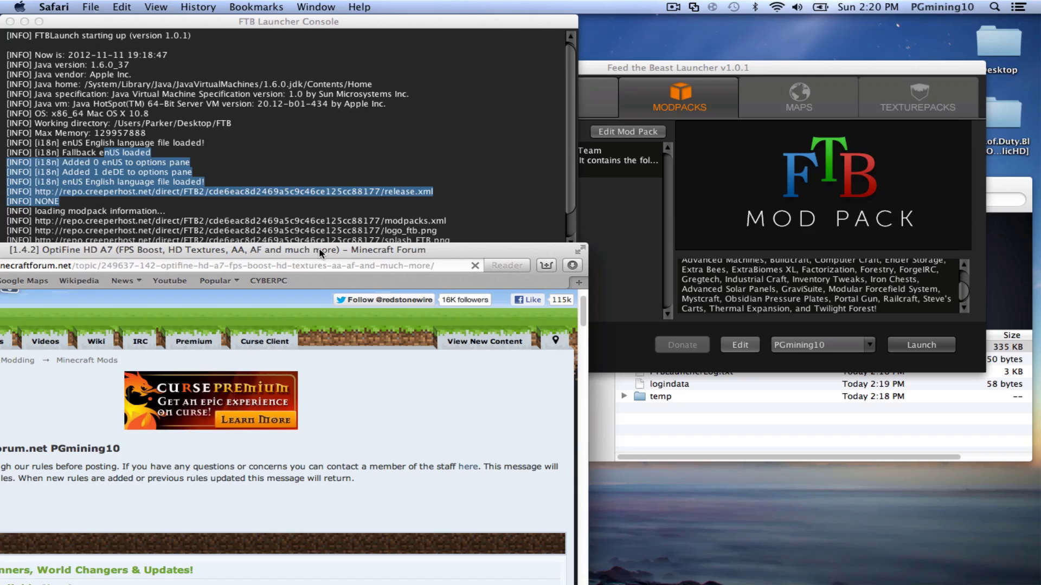
drag(320, 253, 599, 44)
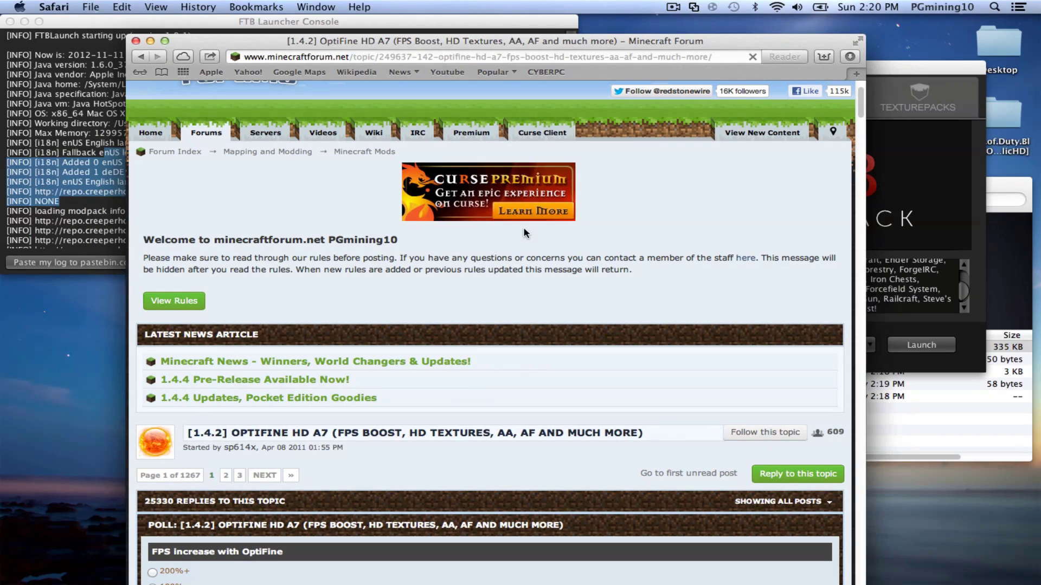
scroll(524, 233, down, 10)
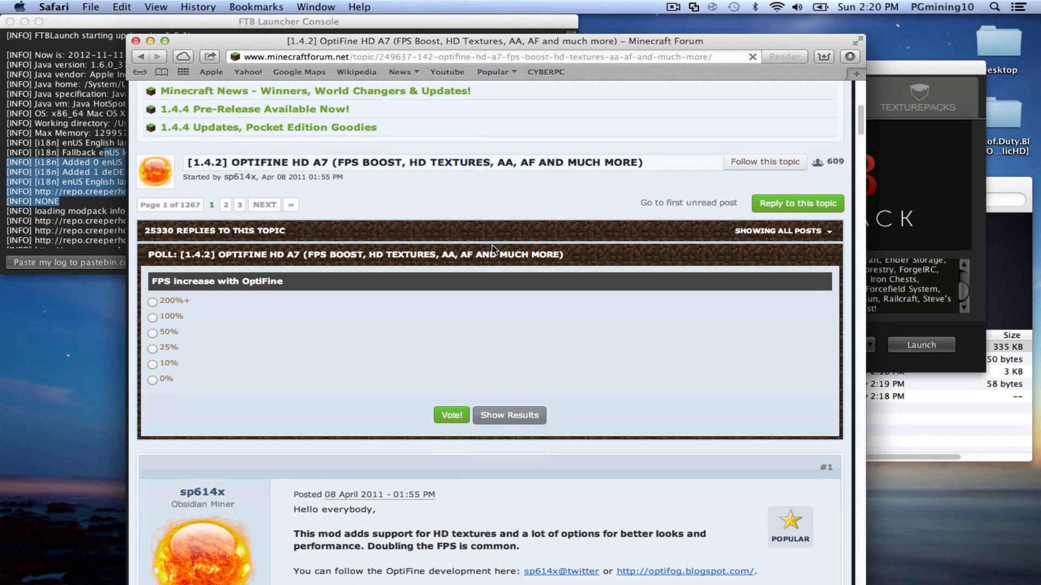
scroll(390, 271, down, 2)
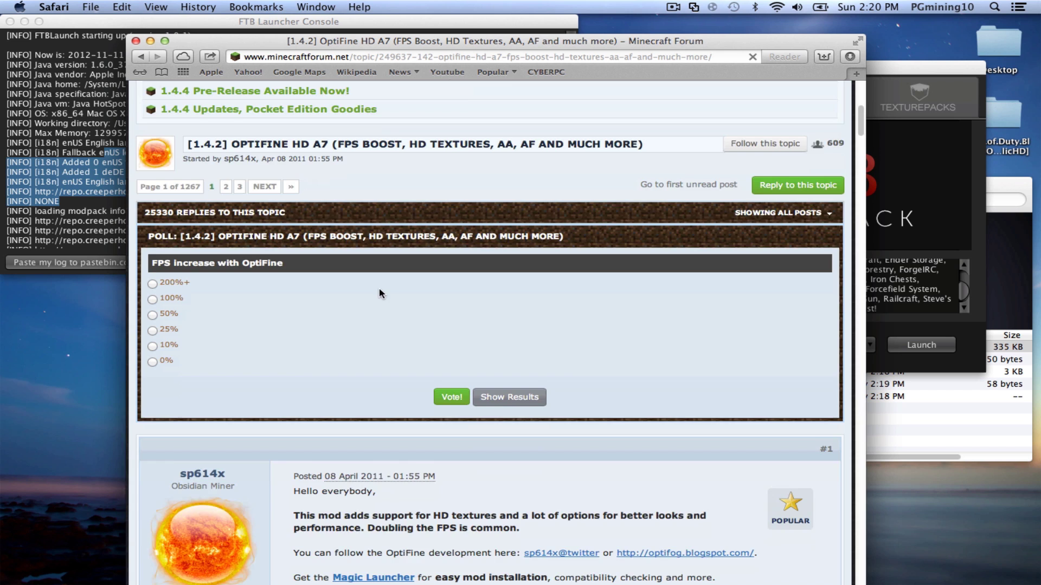
scroll(379, 289, down, 8)
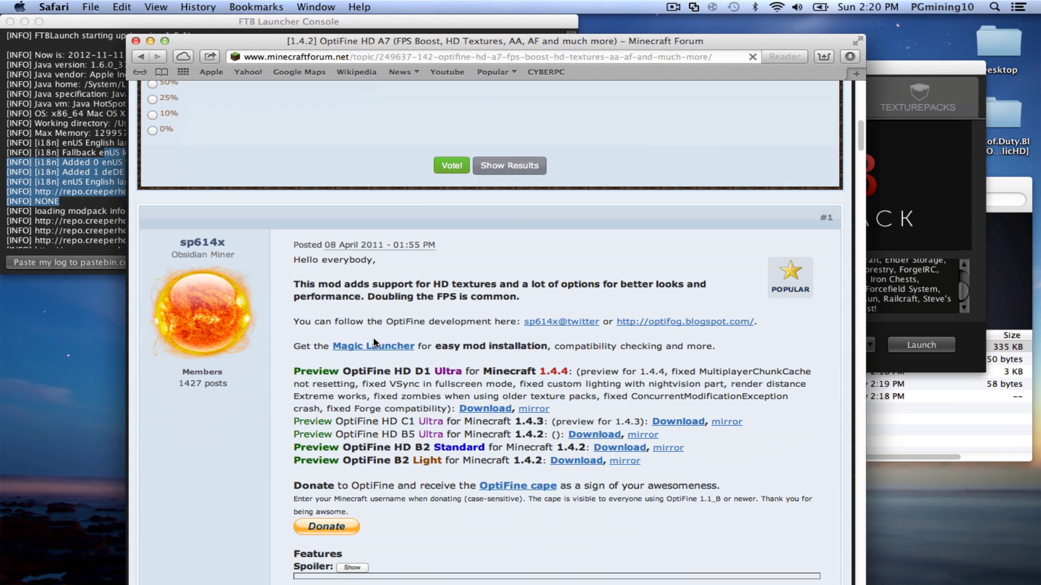
click(579, 435)
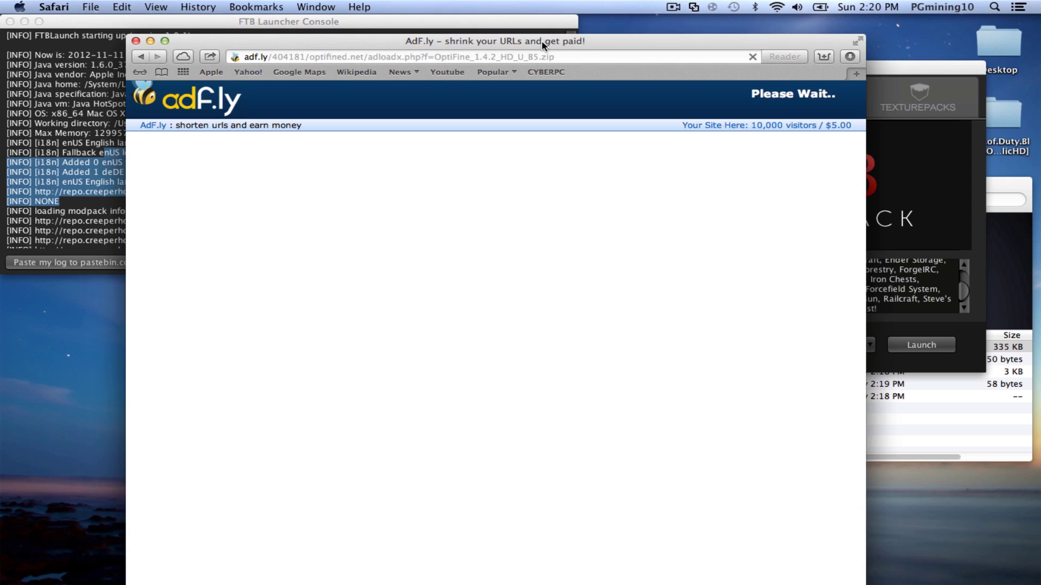
- Skip the adf.ly ad, download OptiFine_1.4.2_HD_U_B5.zip, and show the recent downloads
drag(541, 40, 523, 34)
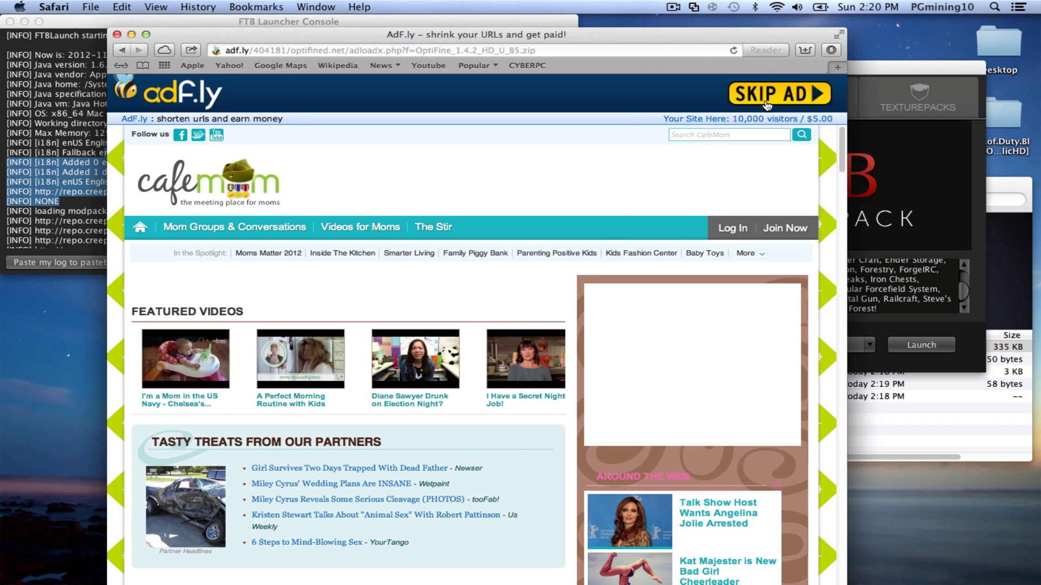
click(767, 103)
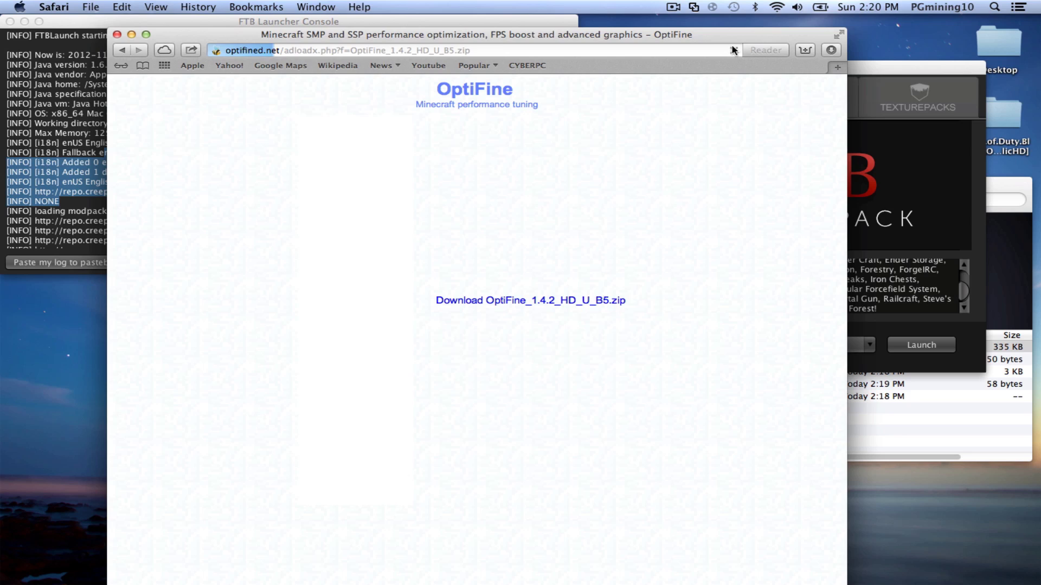
drag(714, 37, 693, 60)
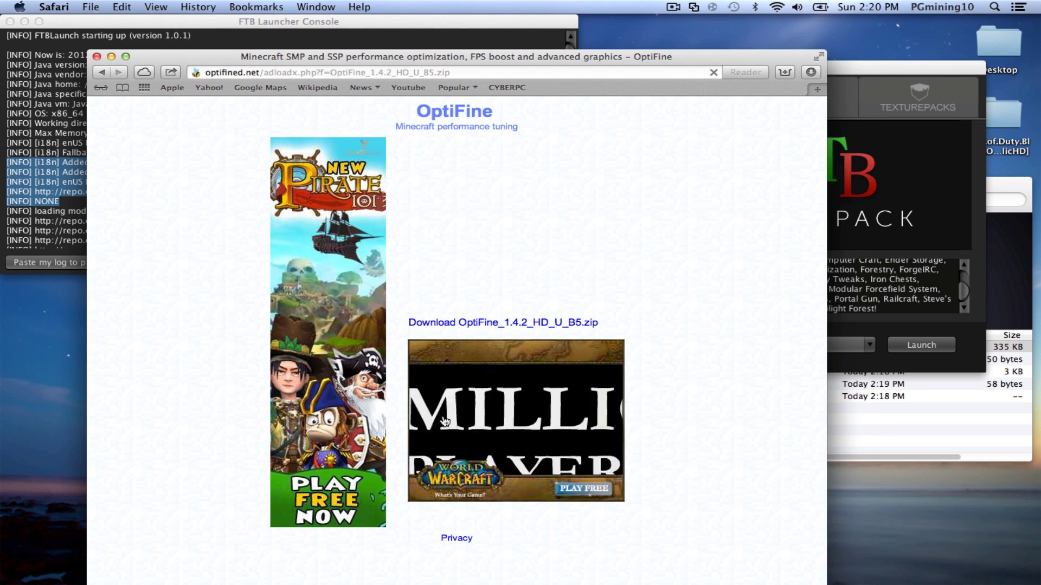
click(411, 328)
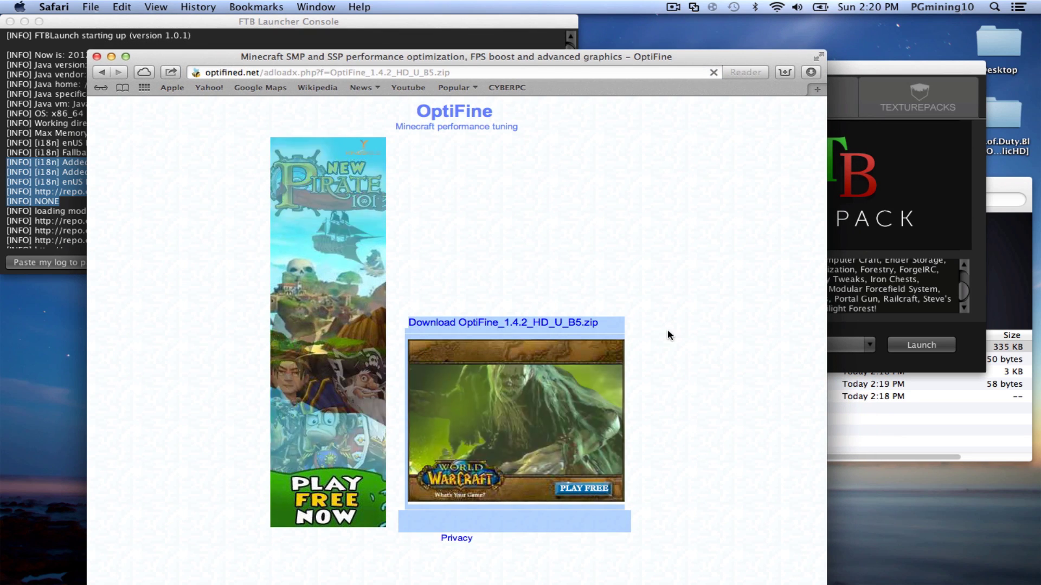
click(494, 331)
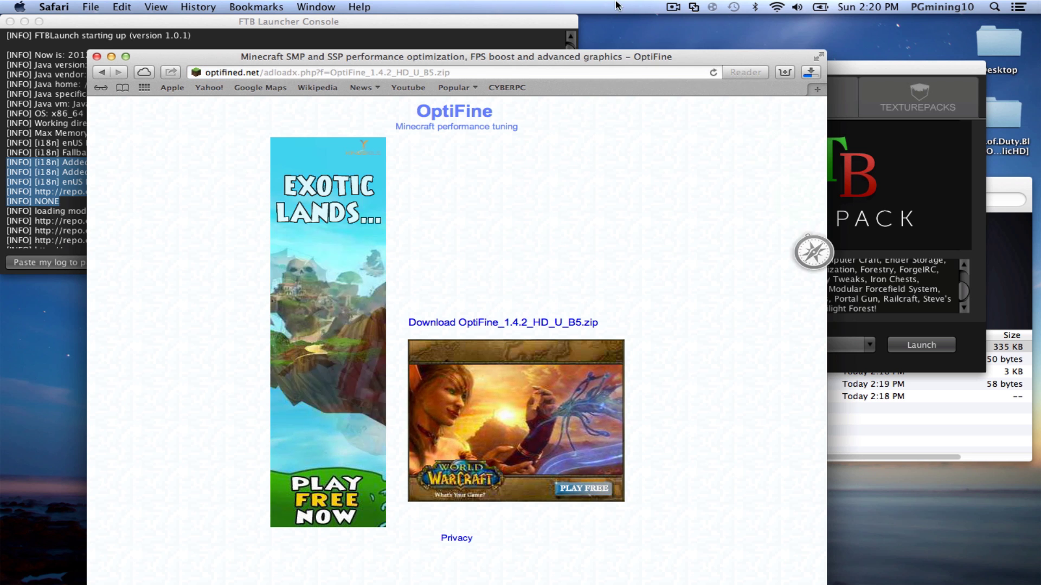
drag(564, 61, 314, 127)
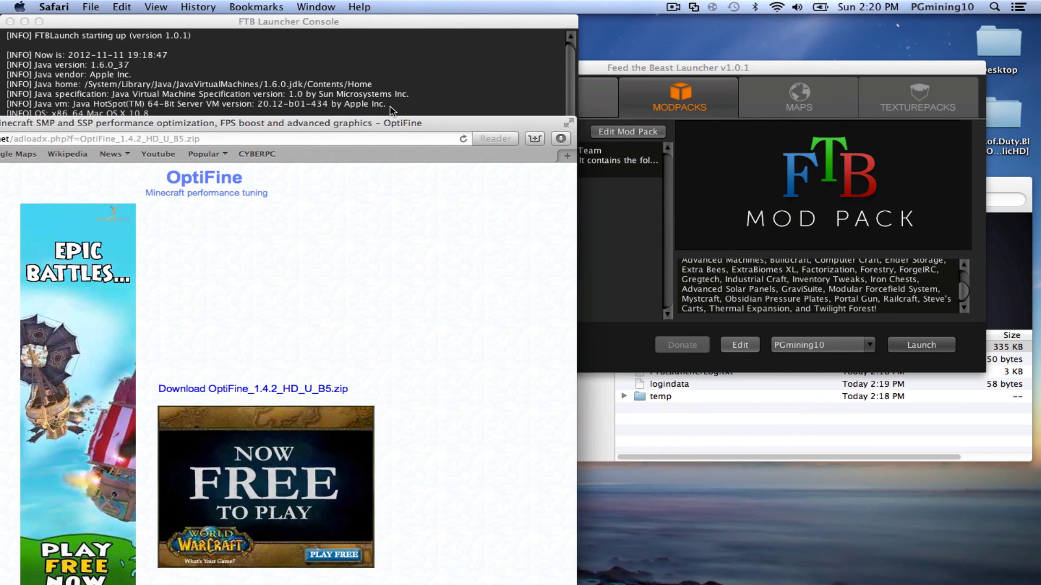
click(561, 139)
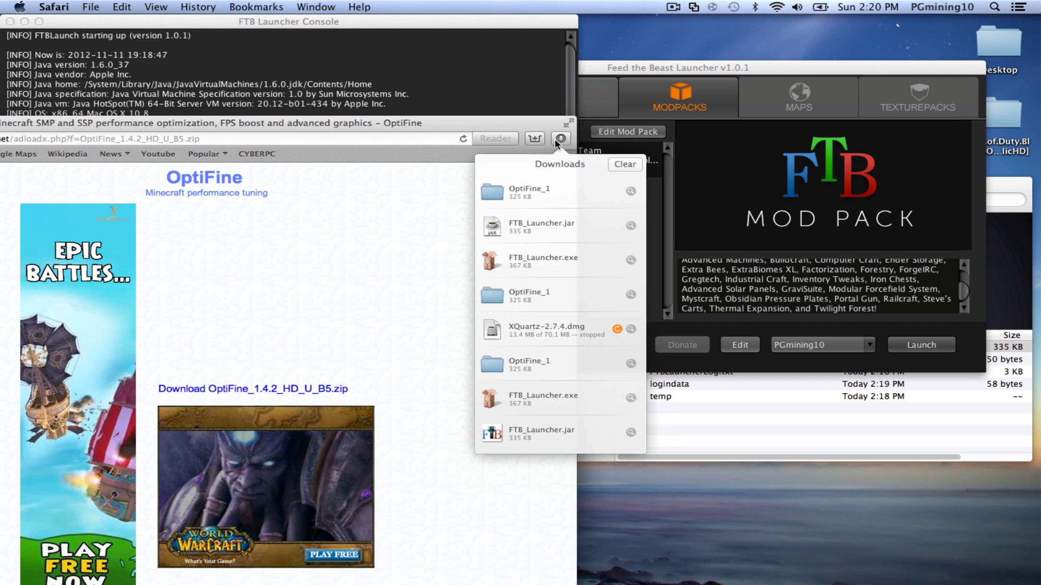
- Drop the OptiFine_1 download onto the desktop, check its contents, then close its window and Safari
drag(499, 196, 717, 533)
drag(696, 479, 696, 480)
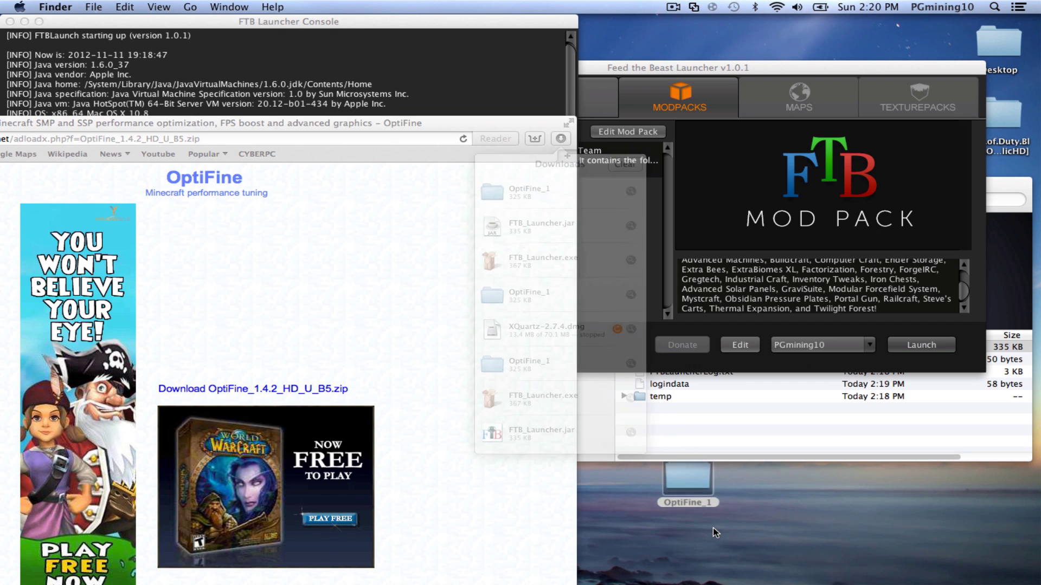
double_click(697, 483)
scroll(276, 401, down, 20)
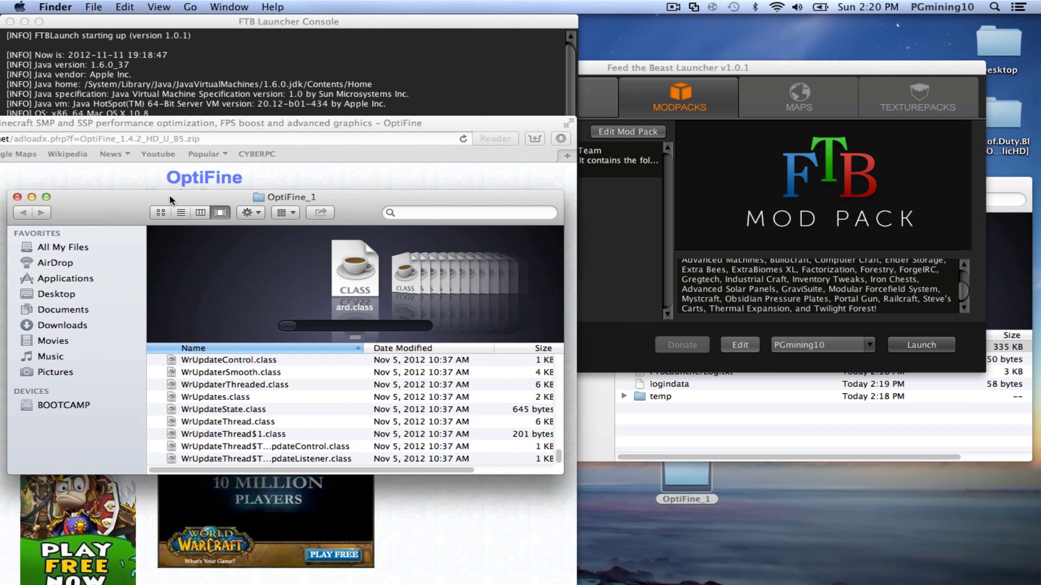
drag(169, 194, 452, 241)
click(300, 243)
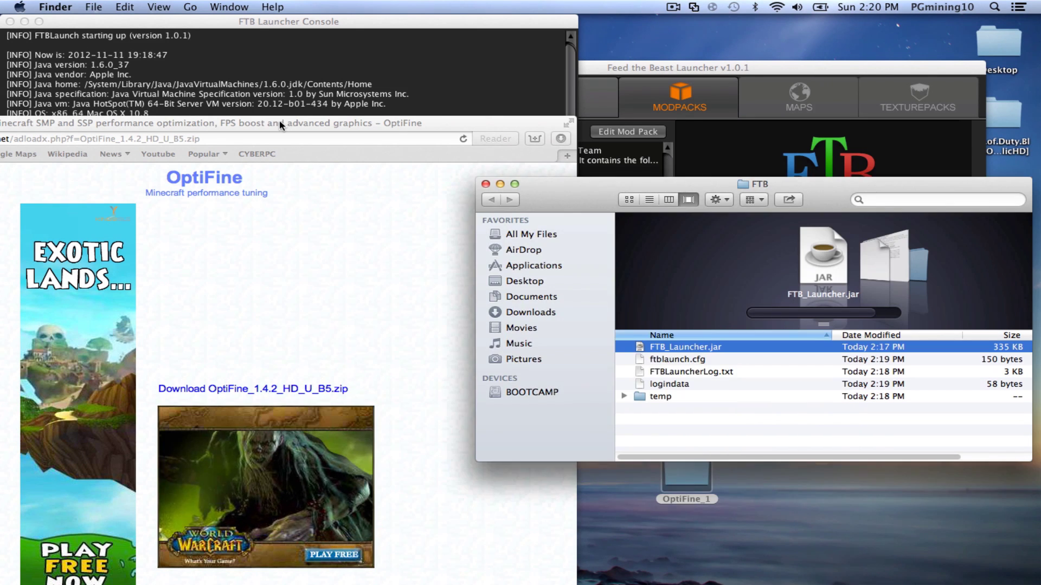
drag(163, 123, 368, 114)
click(53, 114)
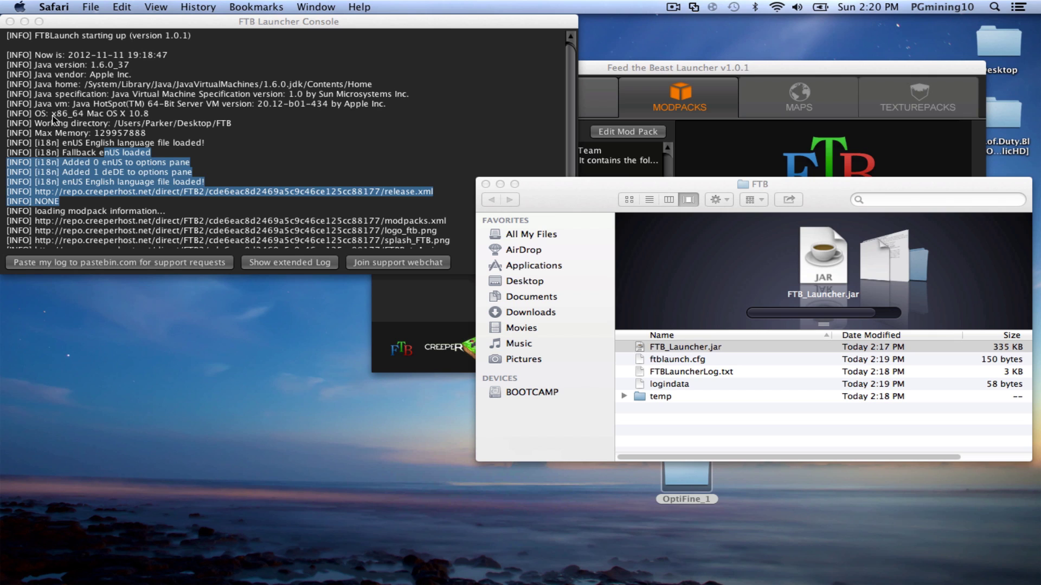
- Rename the desktop OptiFine_1 folder to OptiFine_1.zip, choosing to add the .zip extension
drag(690, 485, 217, 404)
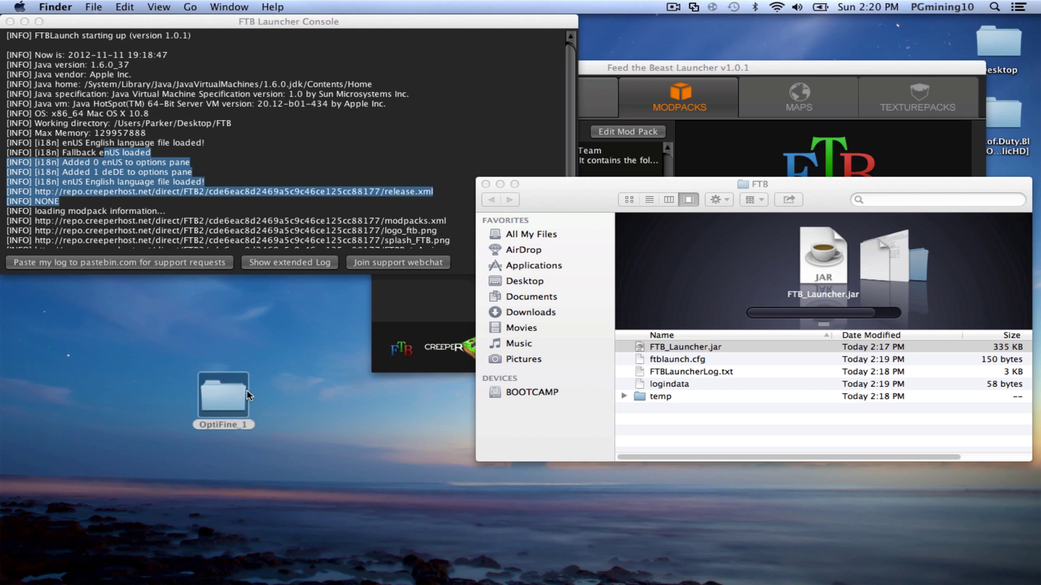
key(Right)
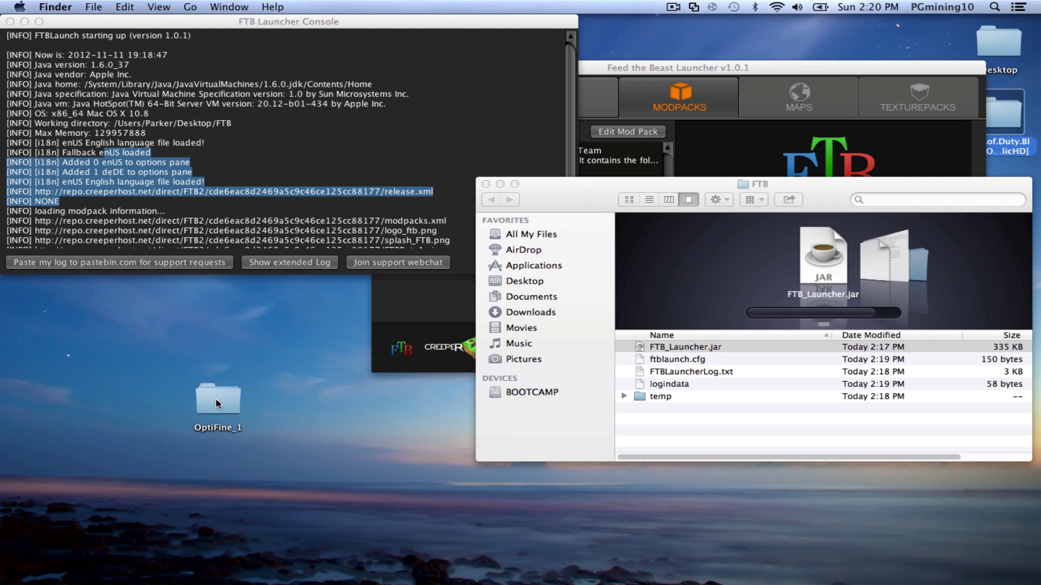
click(218, 404)
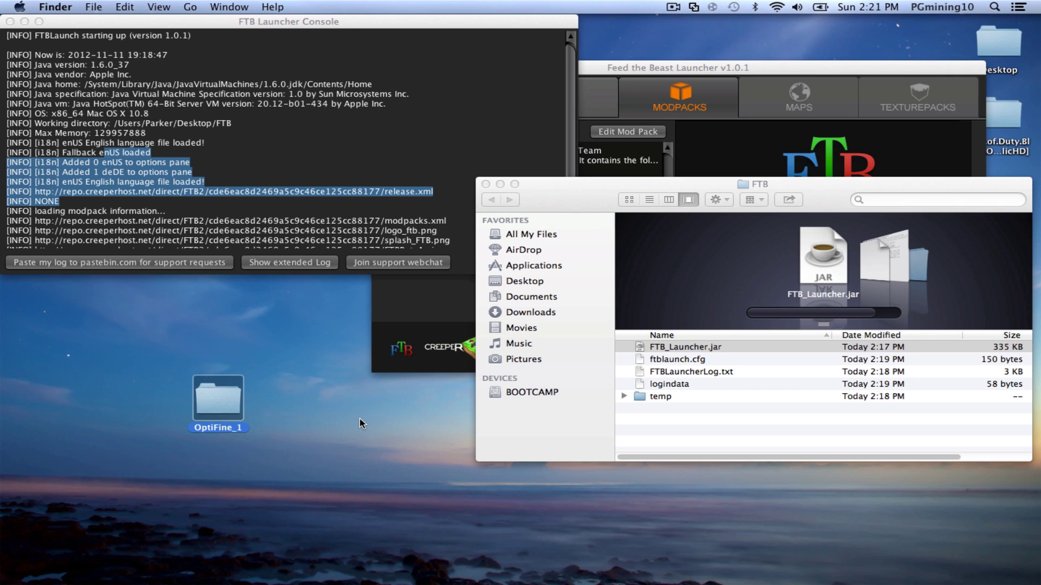
key(Return)
text(.)
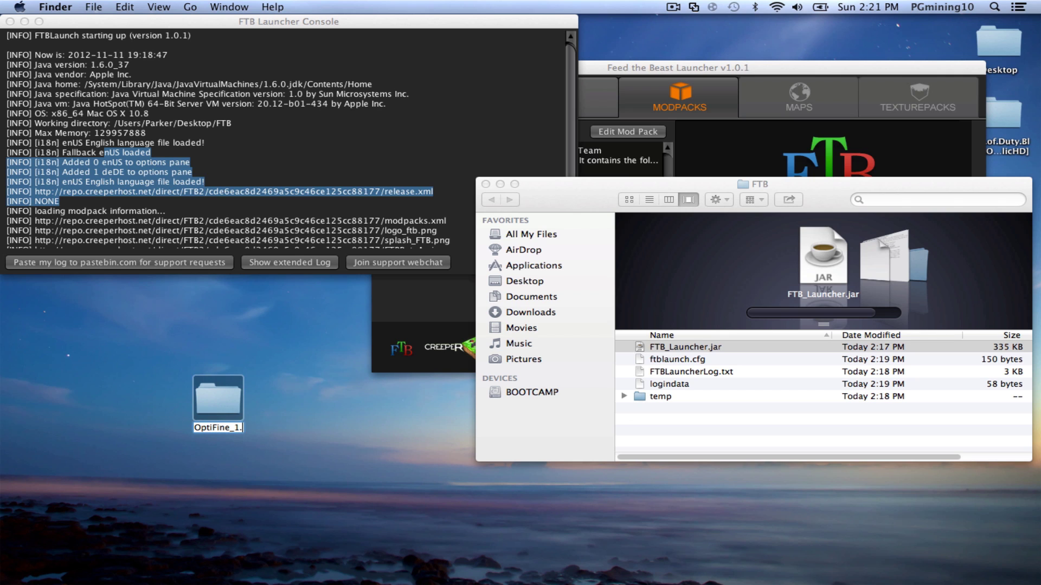
text(zip)
key(Return)
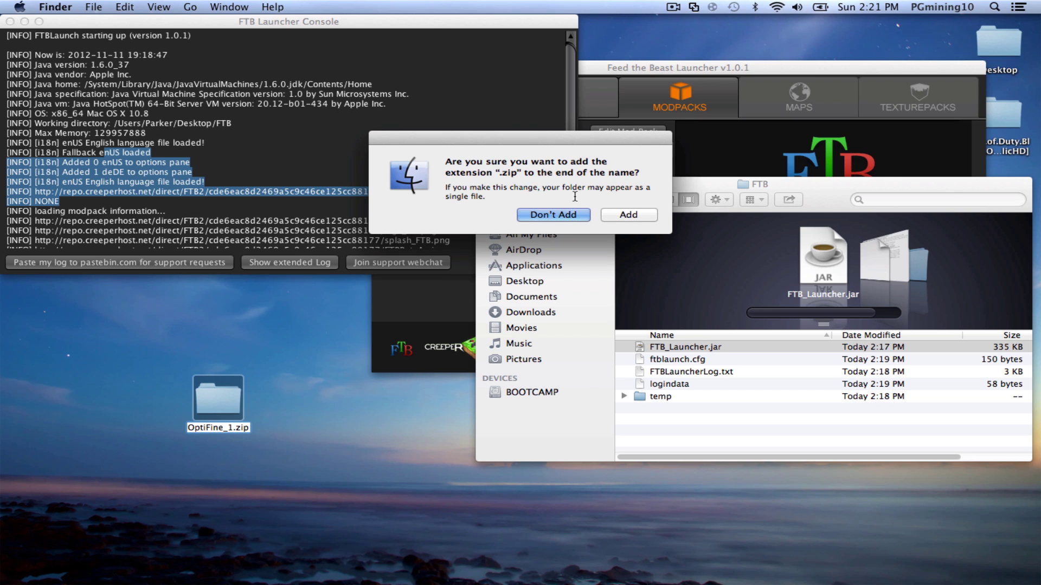
click(613, 215)
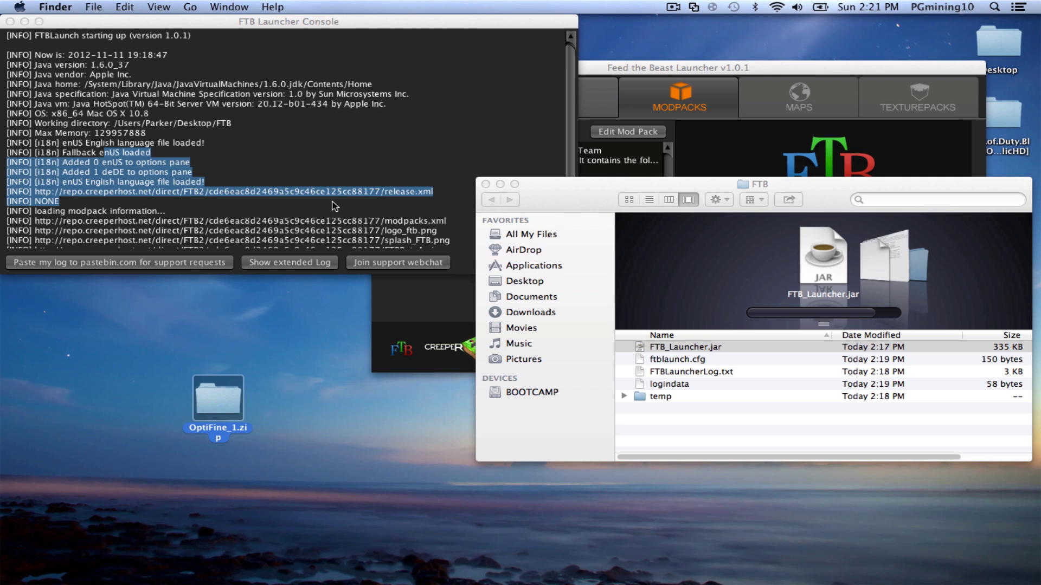
click(616, 68)
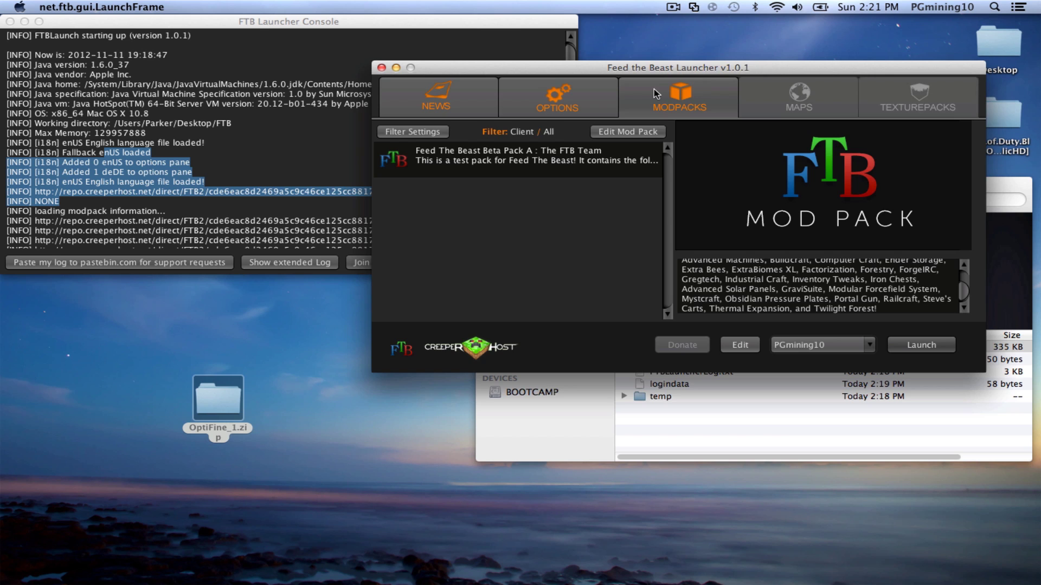
- Open the Mod Pack Editor for the pack and reposition its window
drag(623, 68, 491, 101)
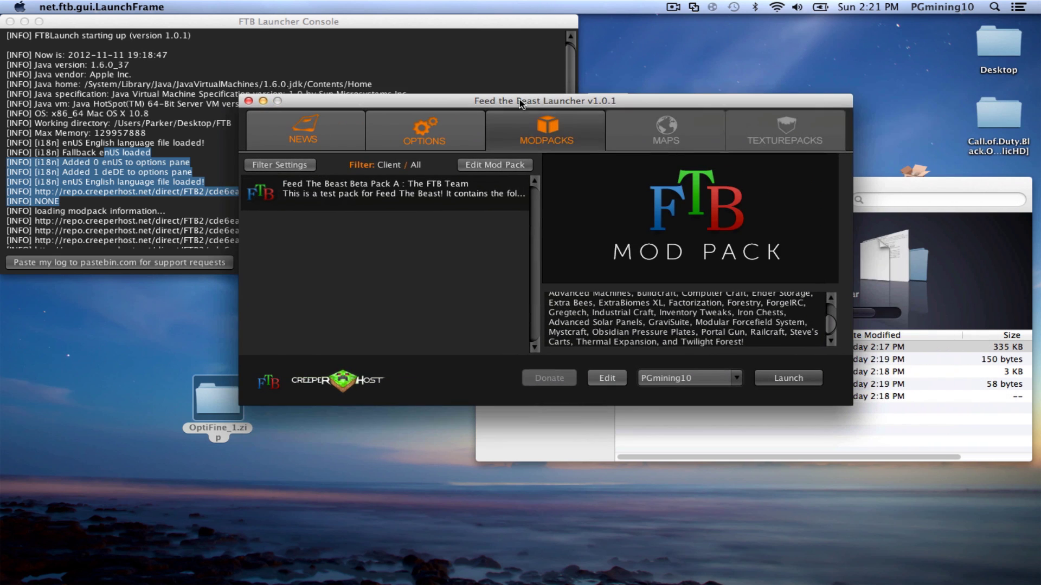
click(499, 166)
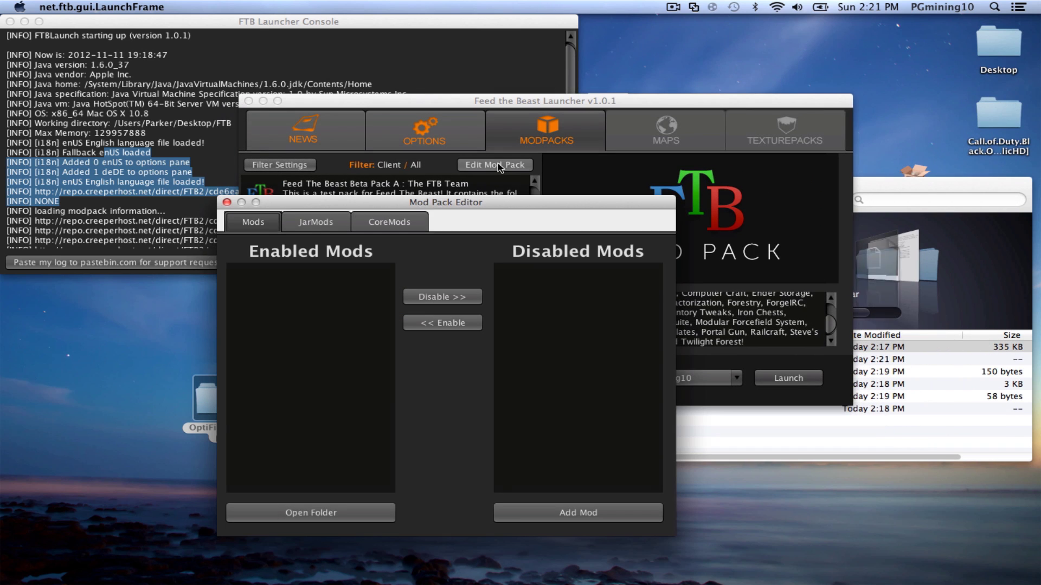
drag(442, 200, 535, 182)
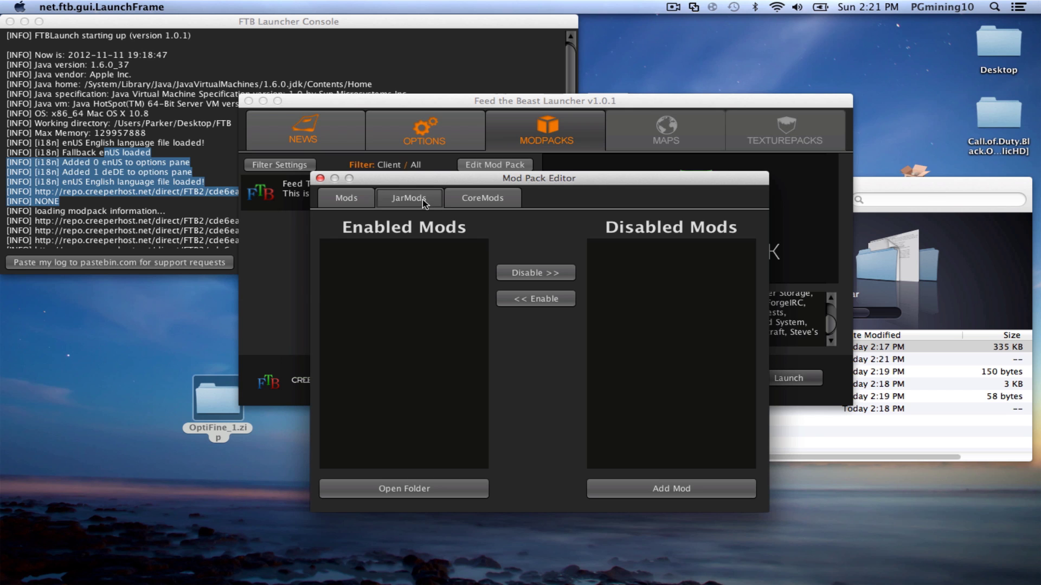
drag(435, 183, 523, 152)
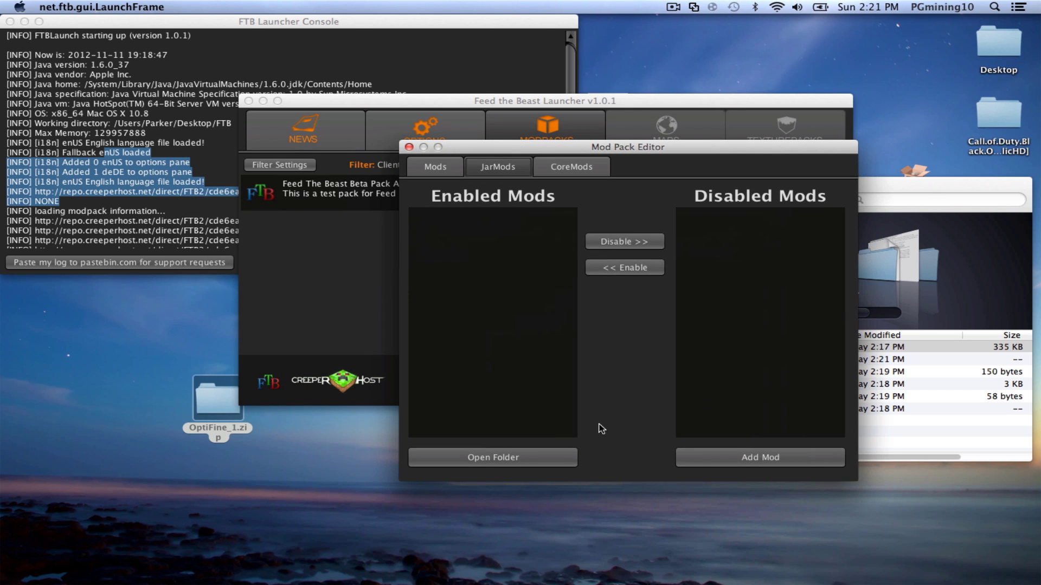
- In the Add Mod file chooser, browse to the Desktop and select OptiFine_1.zip
click(789, 460)
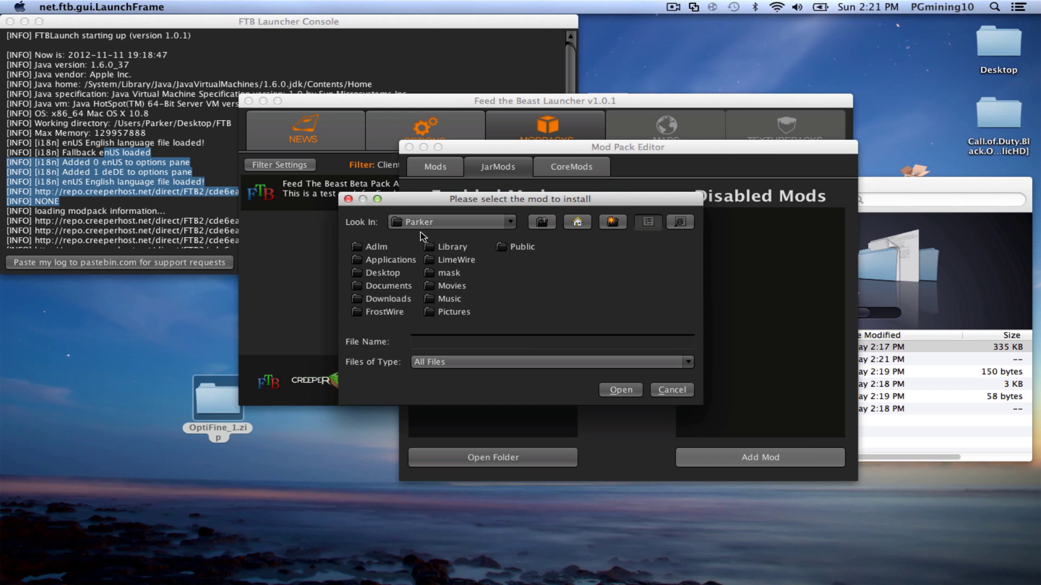
click(434, 222)
click(595, 301)
double_click(395, 275)
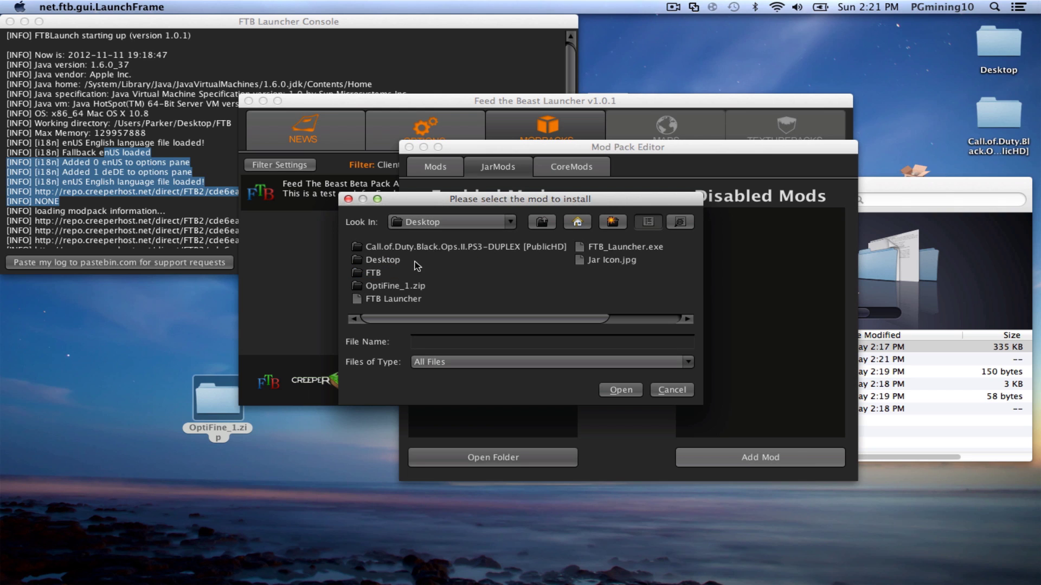
mouse_move(438, 322)
mouse_down()
mouse_move(516, 319)
mouse_move(450, 322)
mouse_up()
click(378, 285)
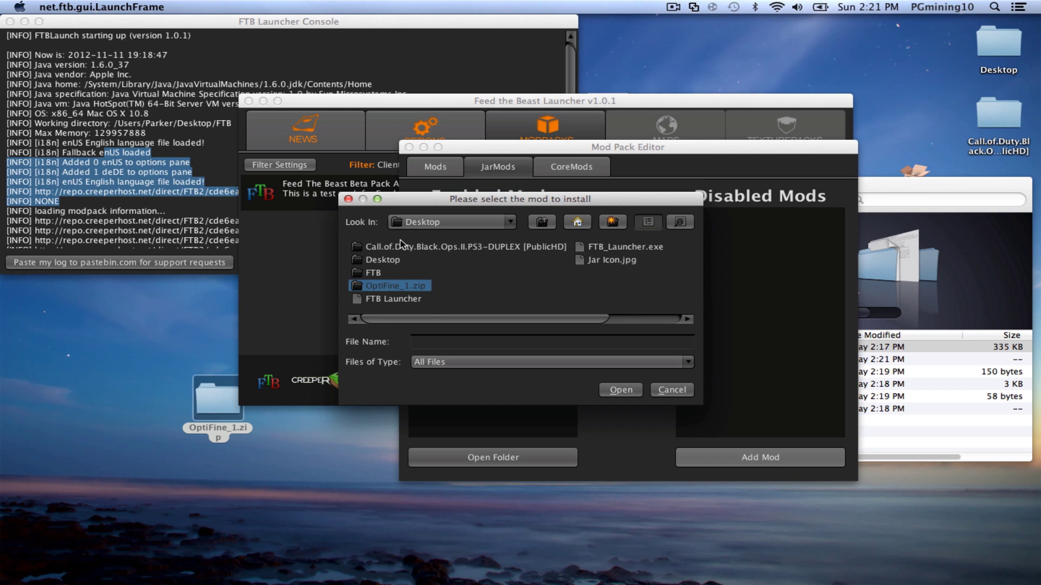
drag(419, 206, 493, 270)
click(680, 453)
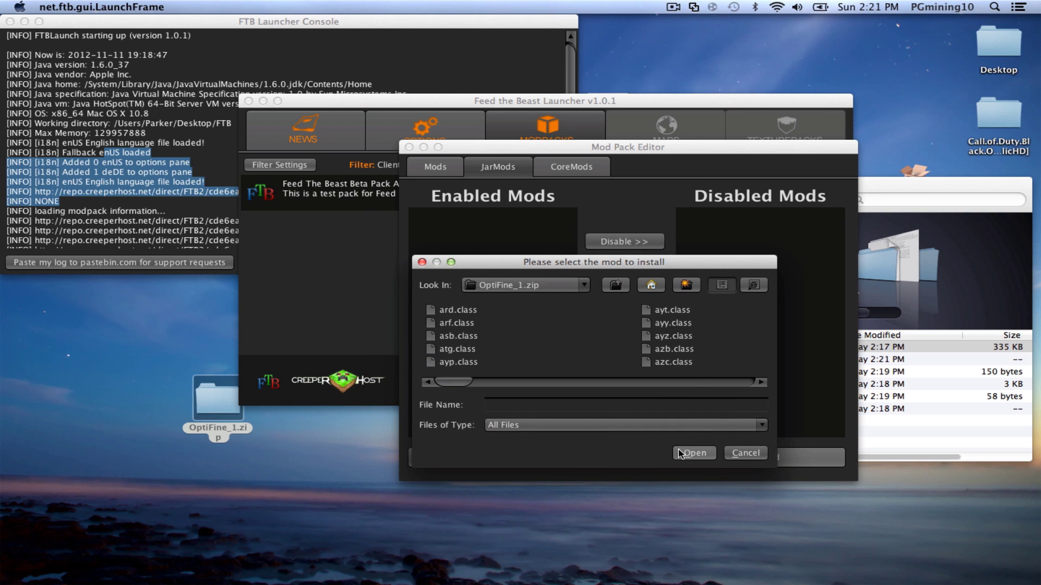
click(618, 286)
click(440, 349)
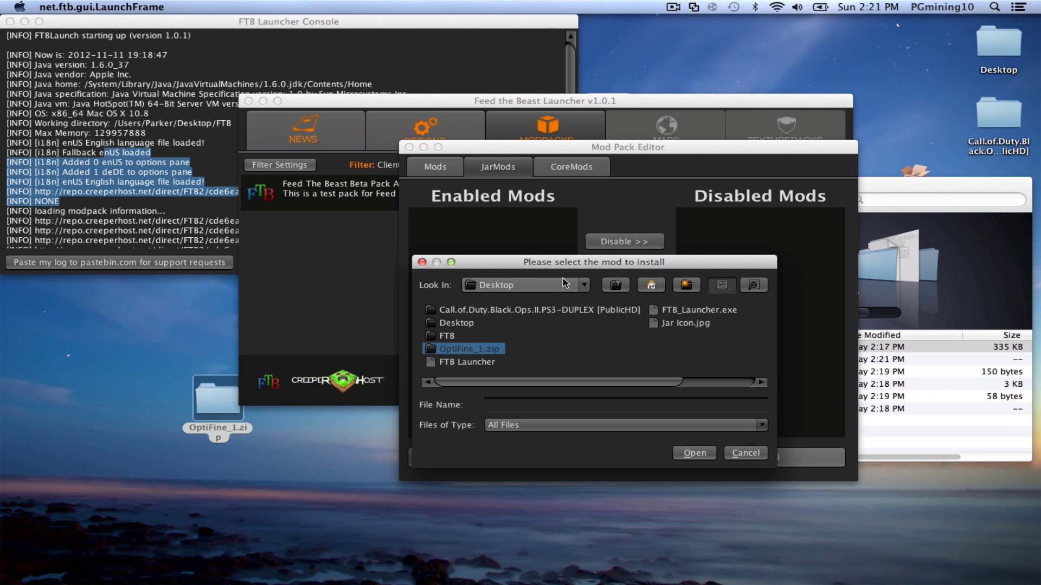
- Cancel the chooser and copy OptiFine_1.zip from the desktop into the pack's instMods folder
drag(563, 263, 560, 267)
click(418, 266)
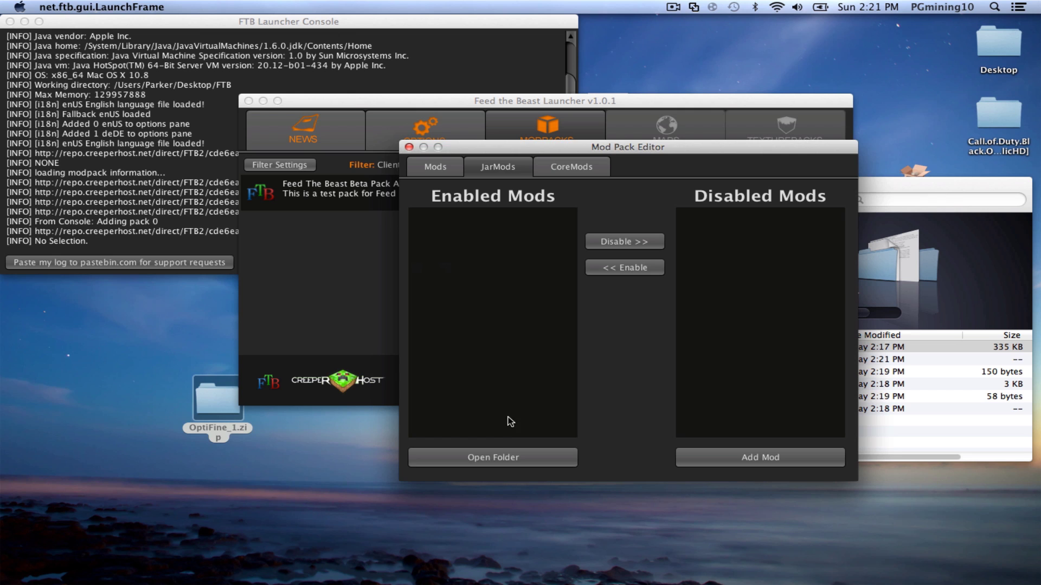
click(477, 457)
drag(290, 199, 649, 187)
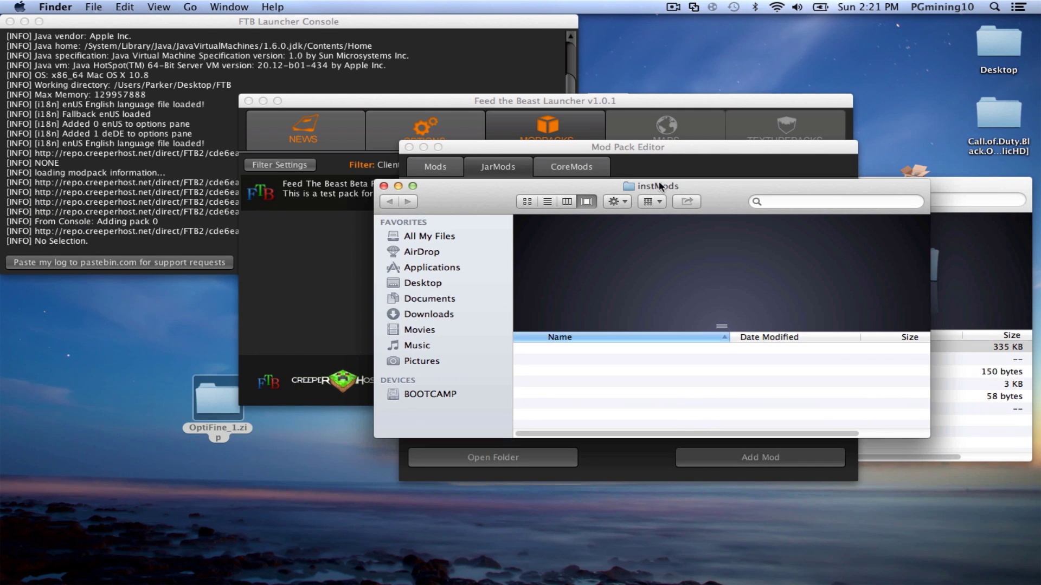
drag(224, 397, 606, 362)
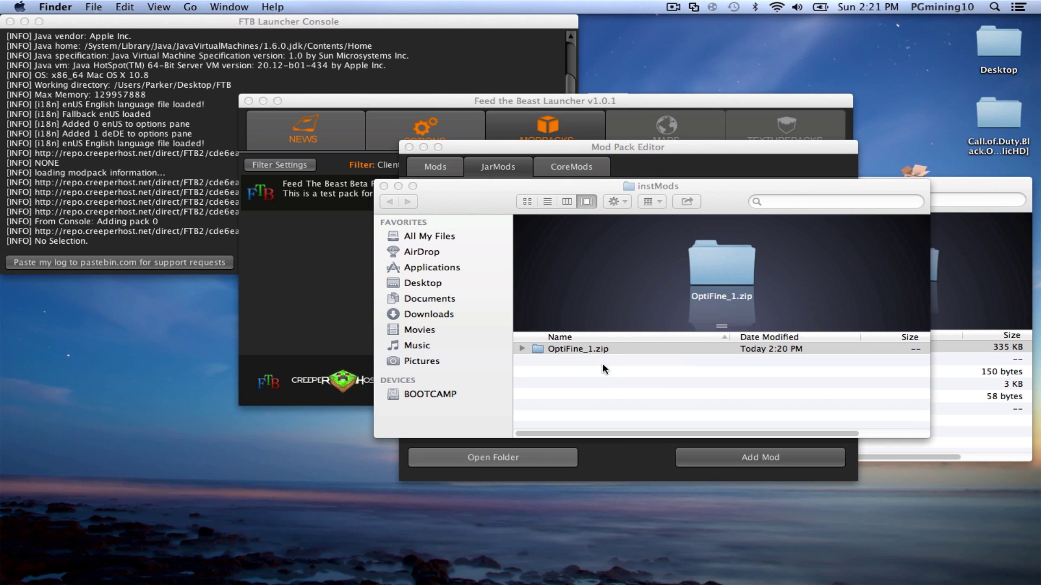
drag(490, 199, 383, 189)
- Close the Finder windows and refresh the jar mods list so OptiFine_1 shows as enabled
double_click(468, 341)
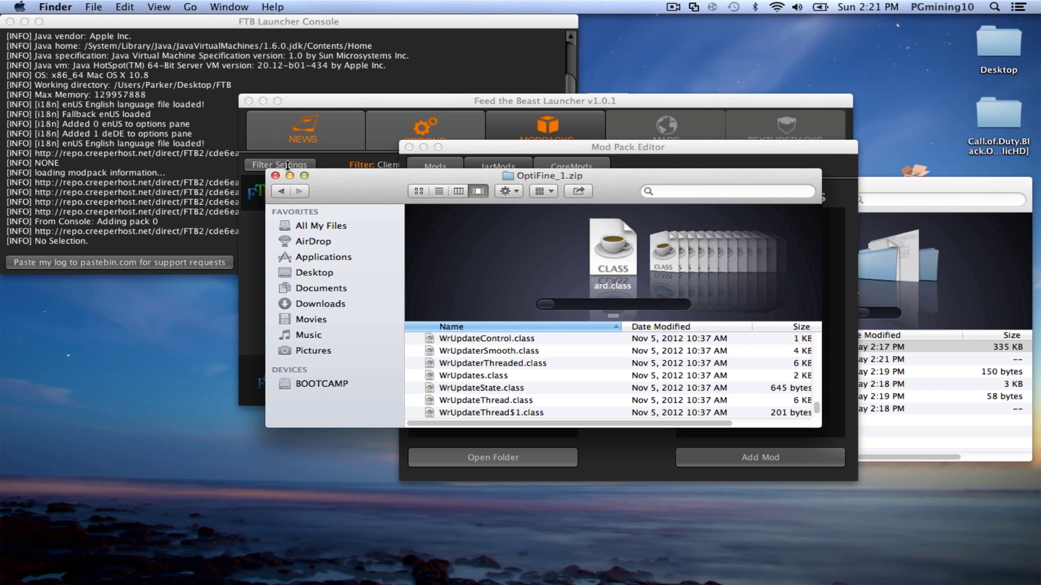
click(282, 191)
click(275, 176)
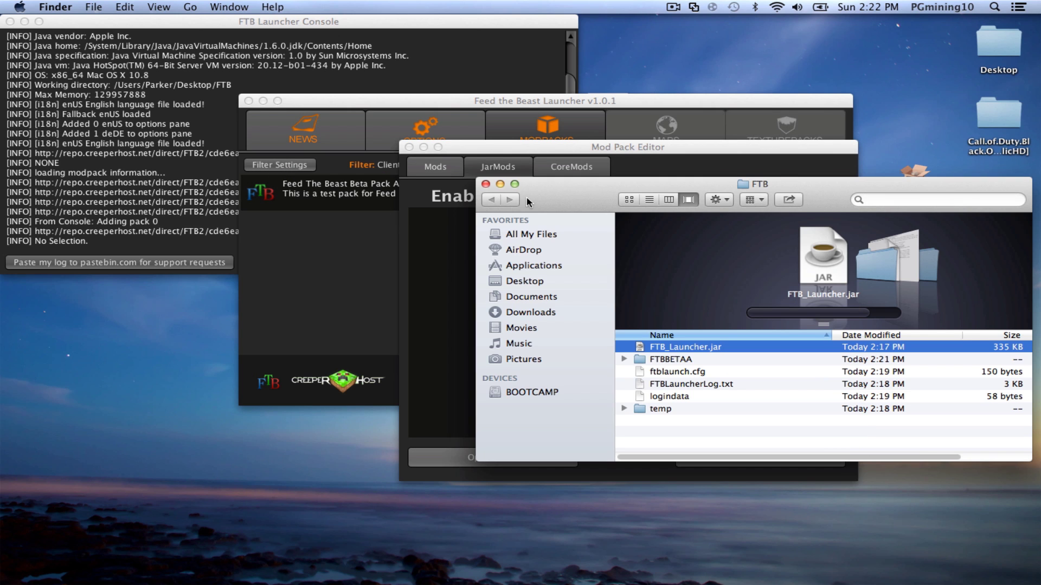
drag(545, 199, 615, 379)
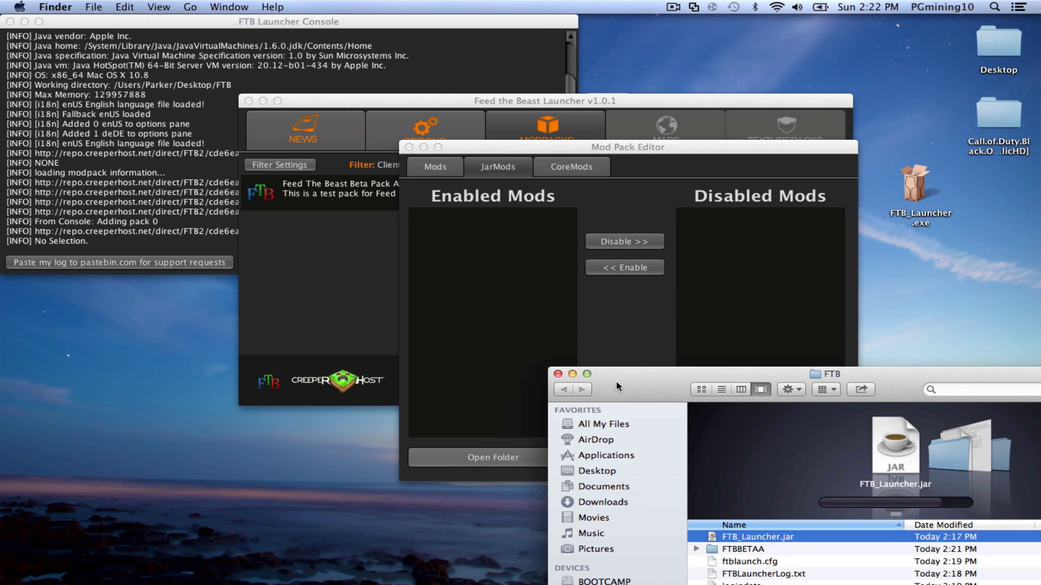
double_click(557, 378)
click(513, 166)
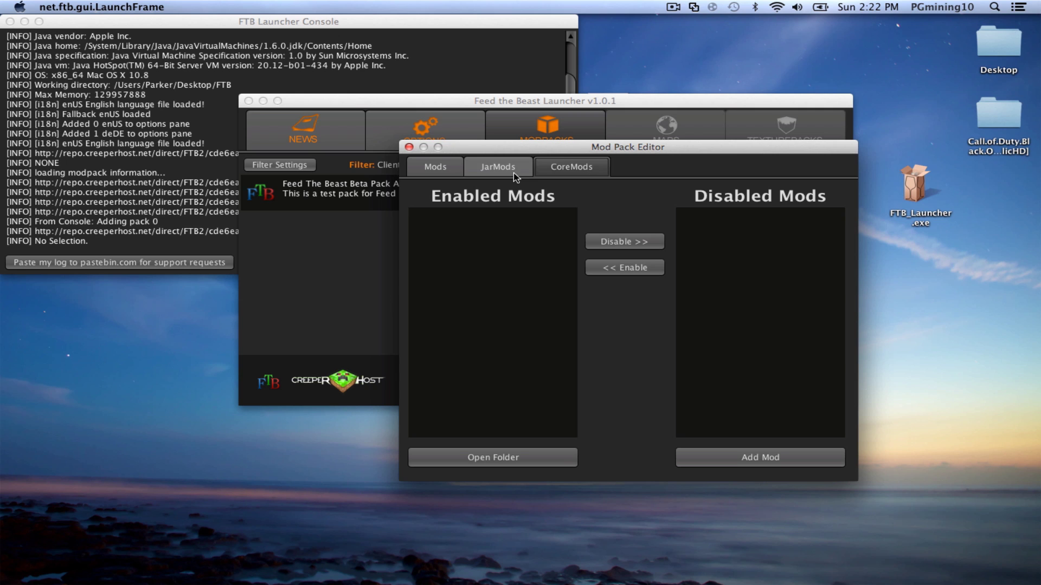
click(532, 450)
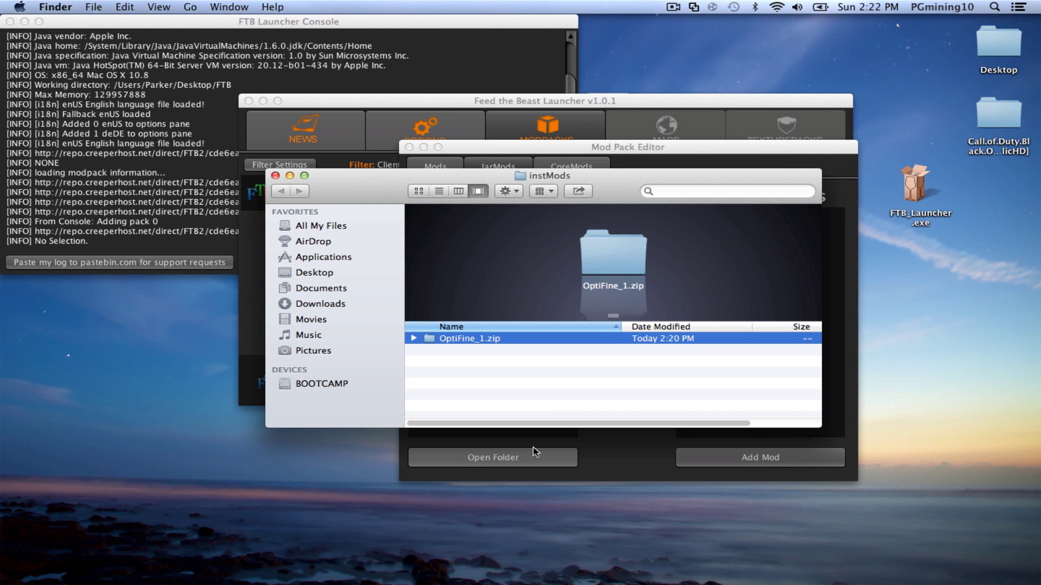
drag(477, 177, 664, 412)
click(541, 287)
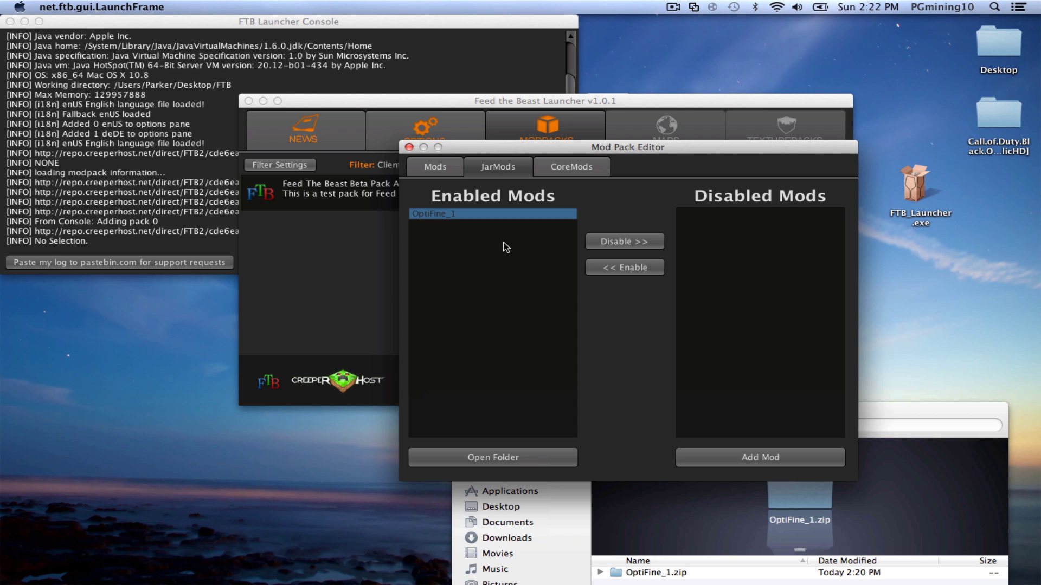
click(949, 419)
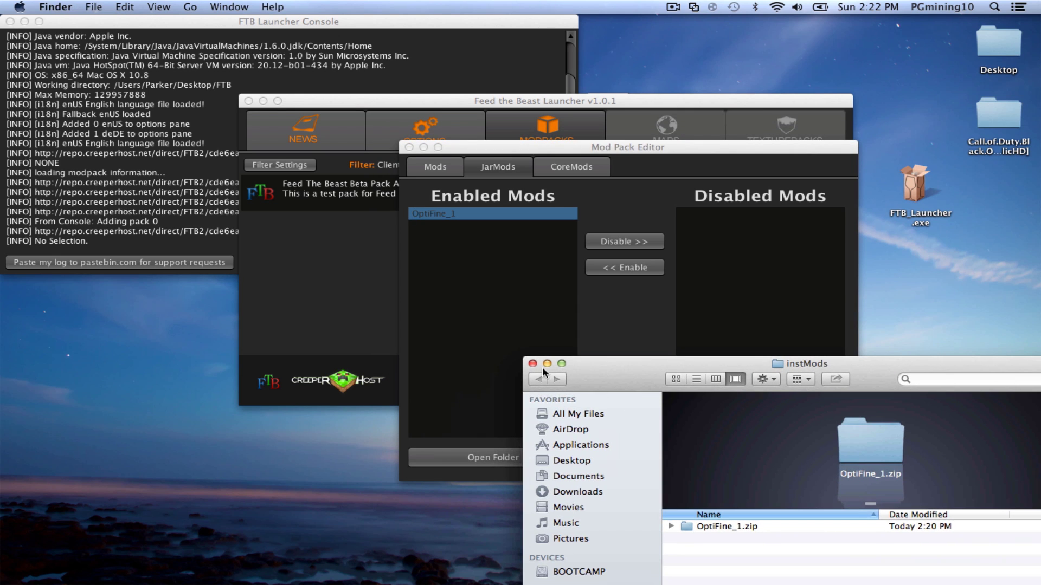
key(super+w)
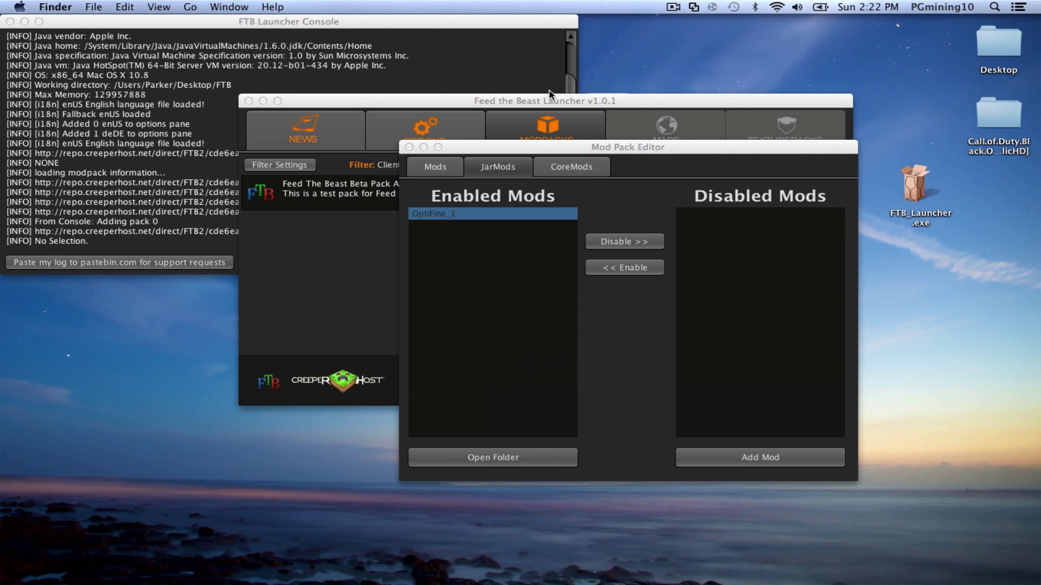
- Open the instMods folder and disable the OptiFine_1 jar mod
click(477, 328)
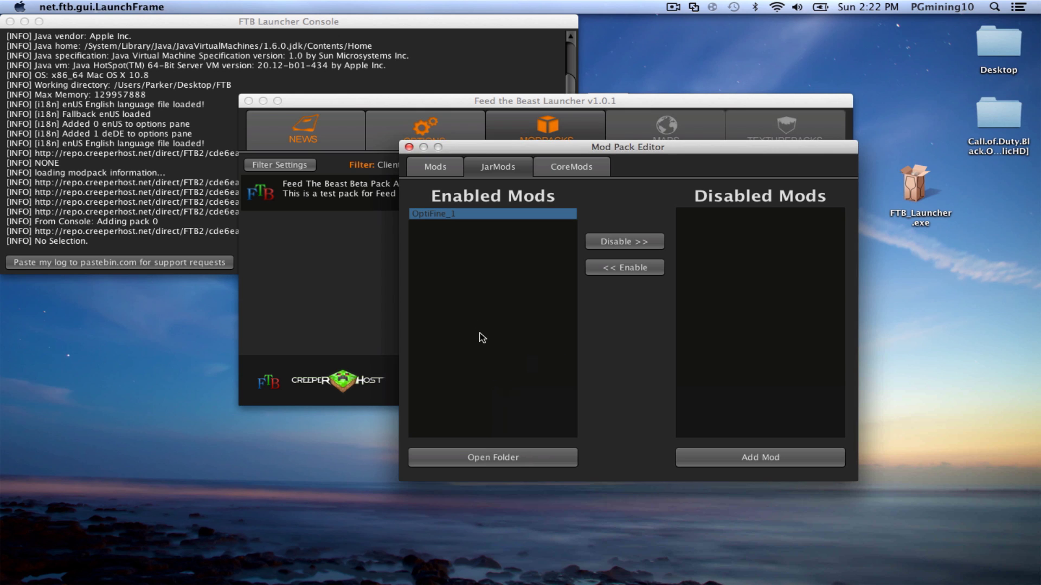
click(496, 457)
drag(463, 328, 28, 270)
click(592, 245)
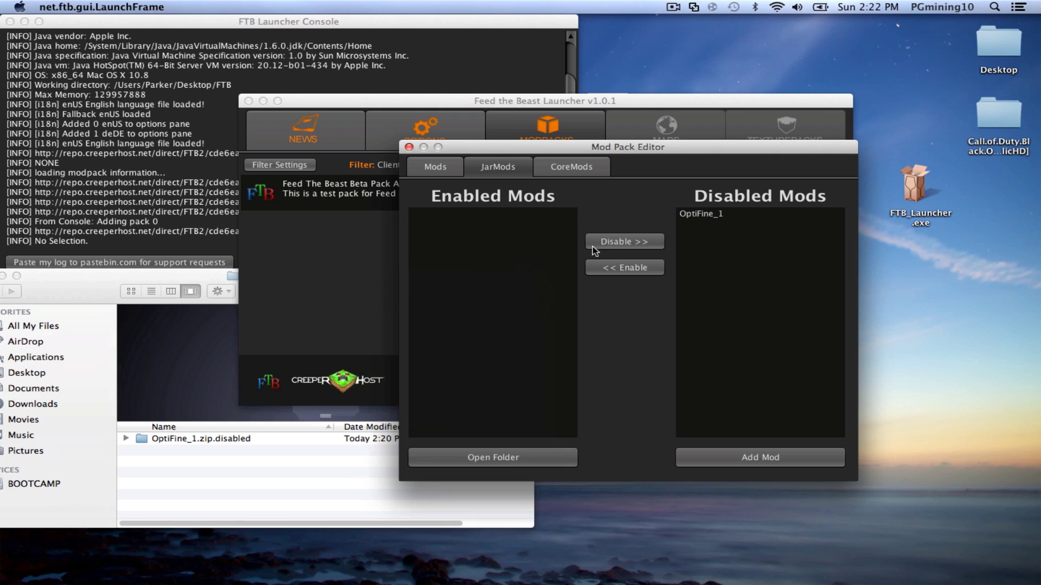
click(301, 564)
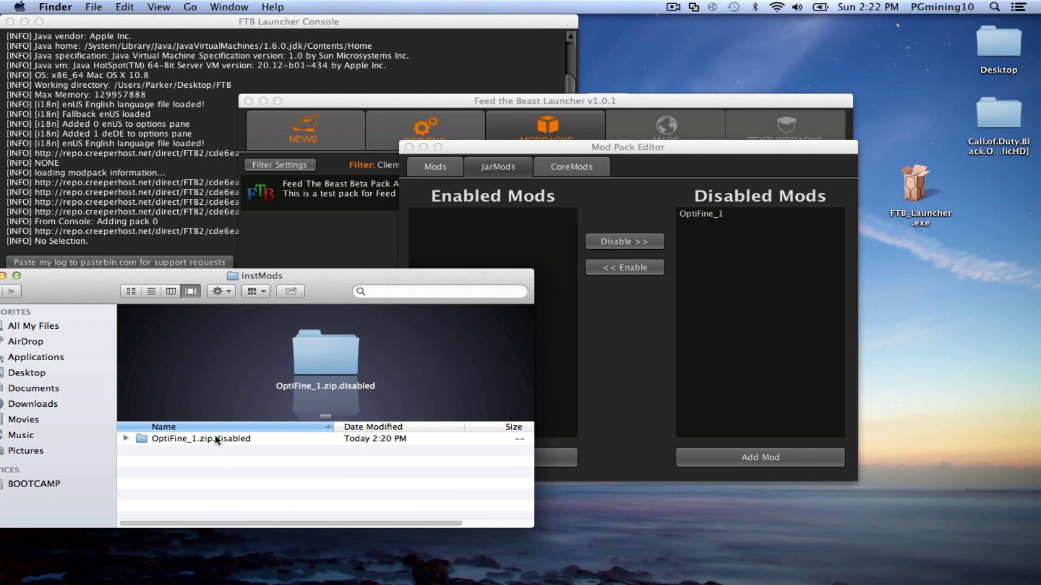
- Rename OptiFine_1.zip.disabled to OptiFine_1.zip, keeping the .zip extension
click(325, 440)
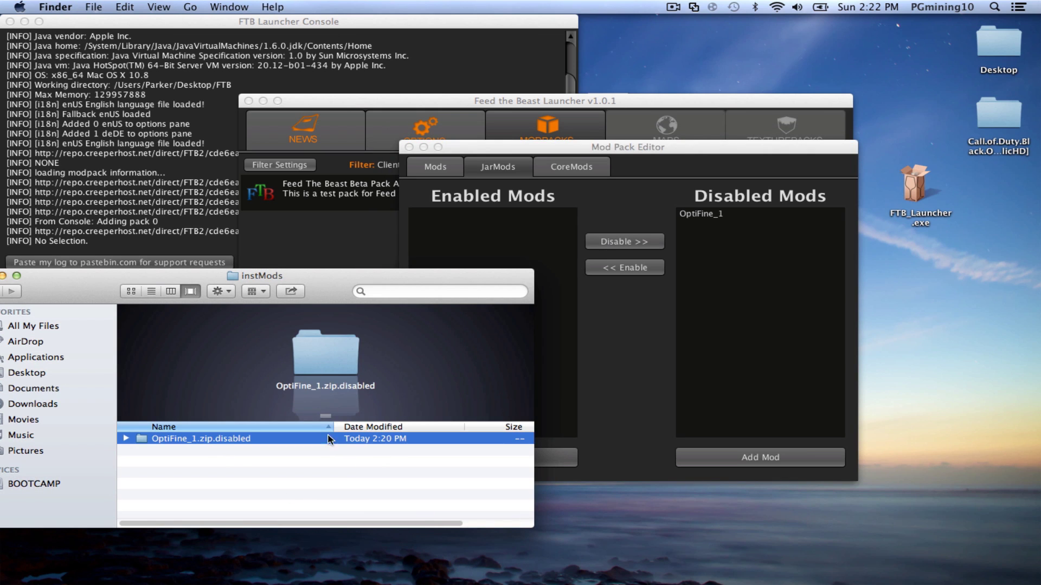
key(Return)
key(BackSpace)
key(BackSpace)
key(BackSpace)
key(BackSpace)
key(BackSpace)
key(BackSpace)
key(BackSpace)
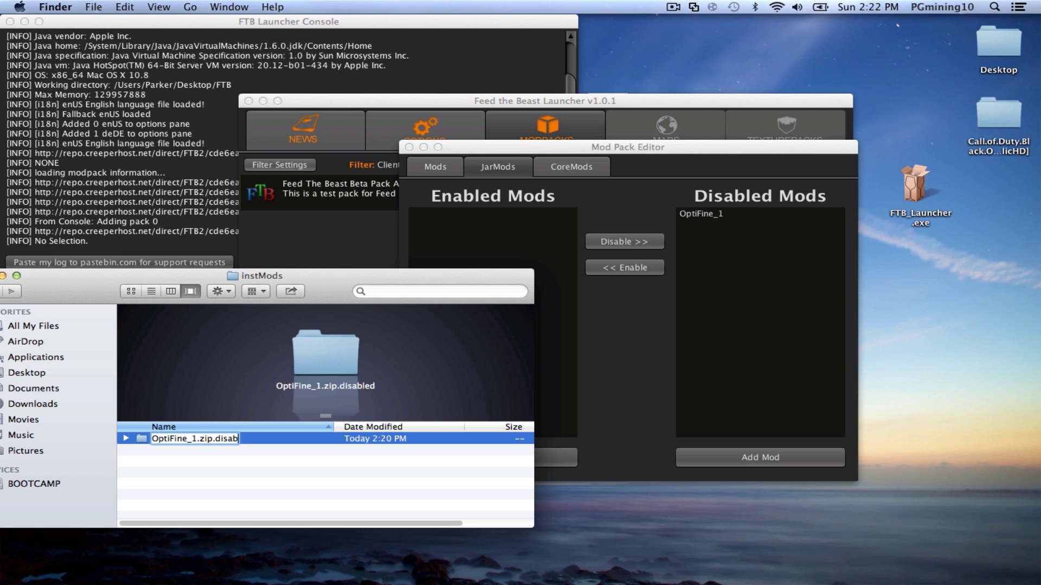
key(Return)
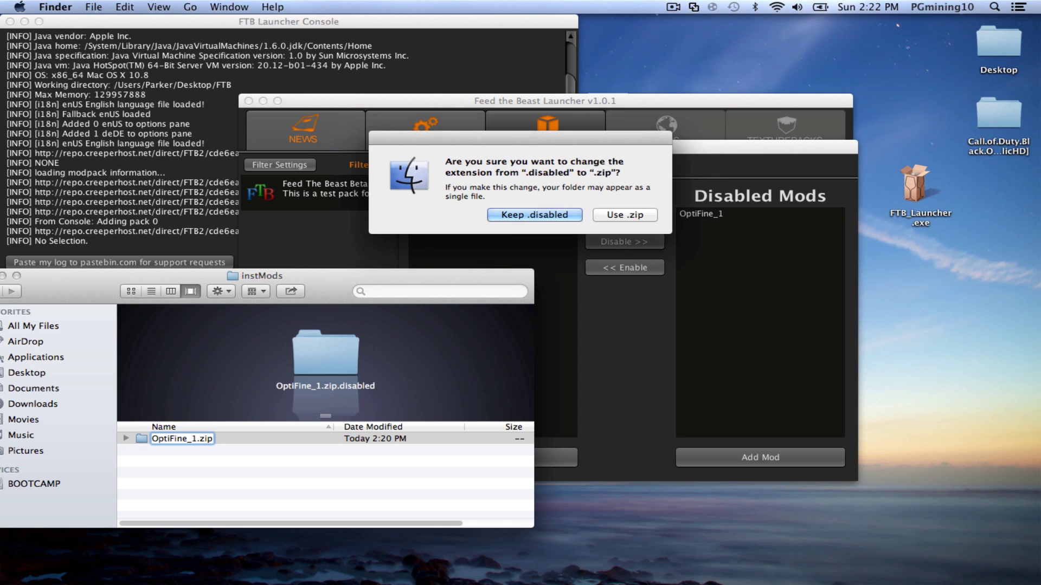
click(623, 215)
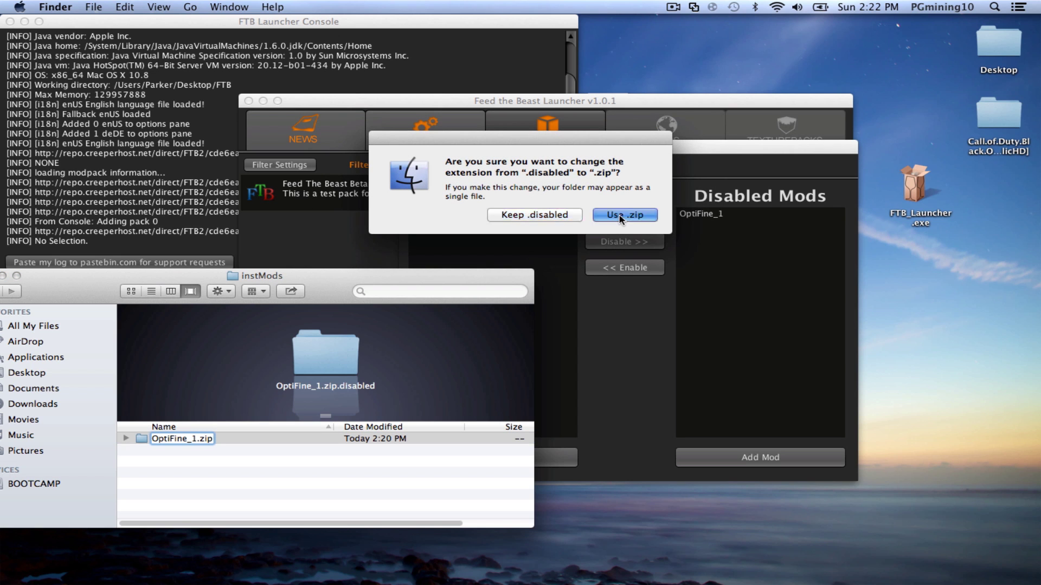
drag(375, 273, 514, 394)
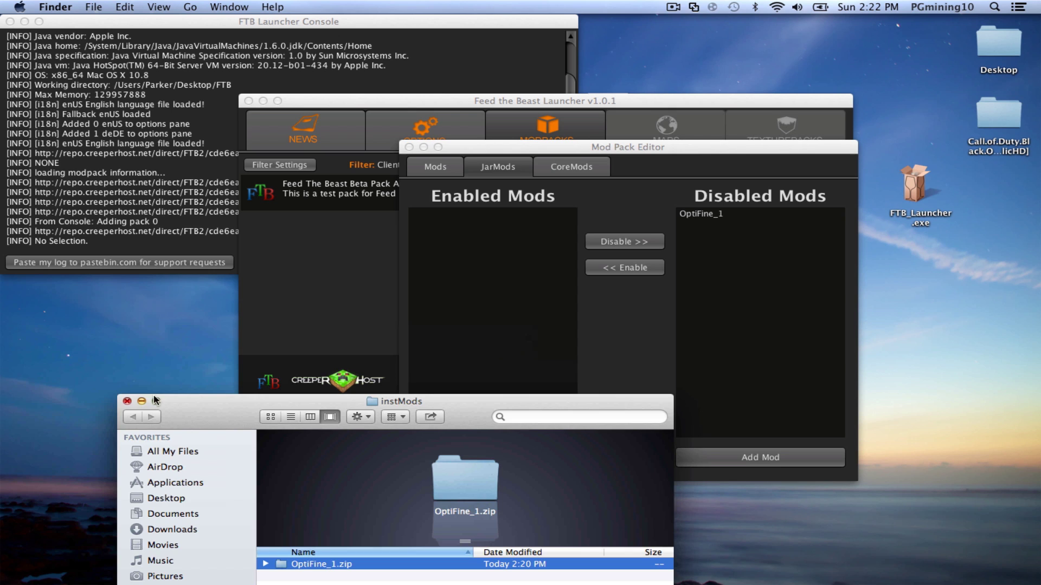
- Verify the renamed file in instMods, then move OptiFine_1 back into Enabled Mods
click(127, 401)
click(490, 453)
click(490, 455)
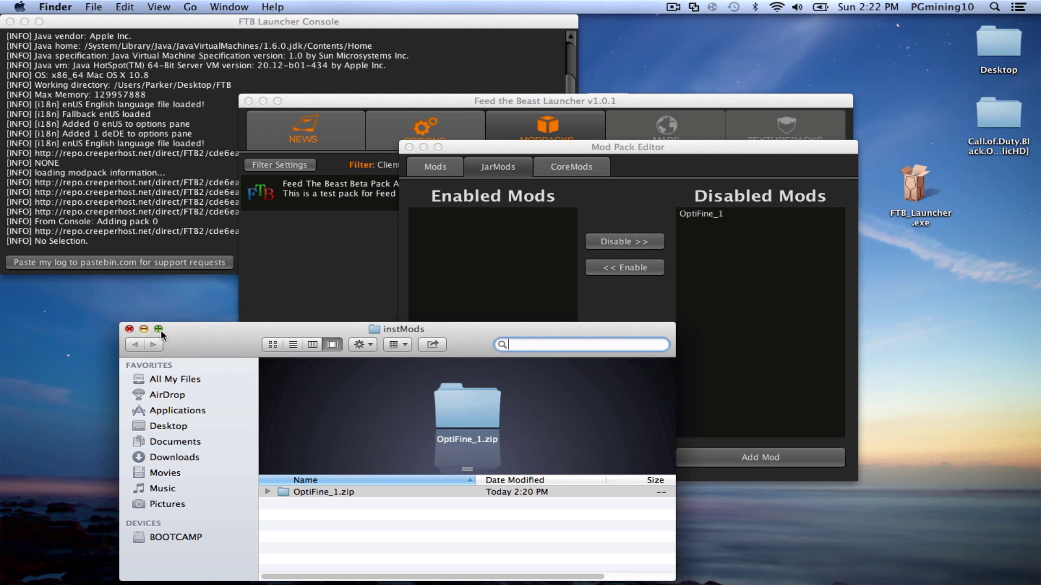
click(129, 329)
click(625, 266)
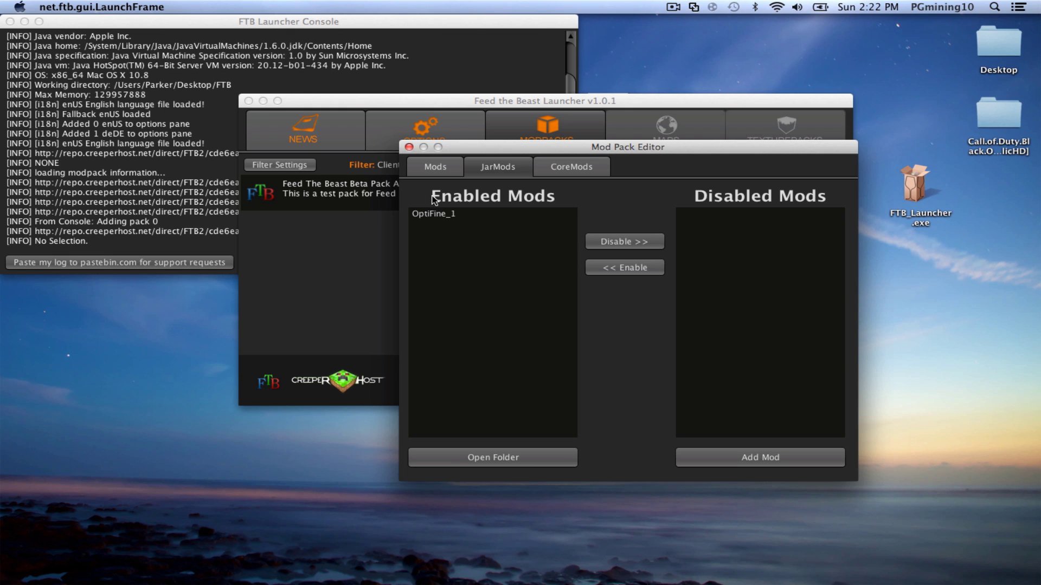
- Close the Mod Pack Editor, launch the modpack, and dismiss the invalid login error
click(428, 217)
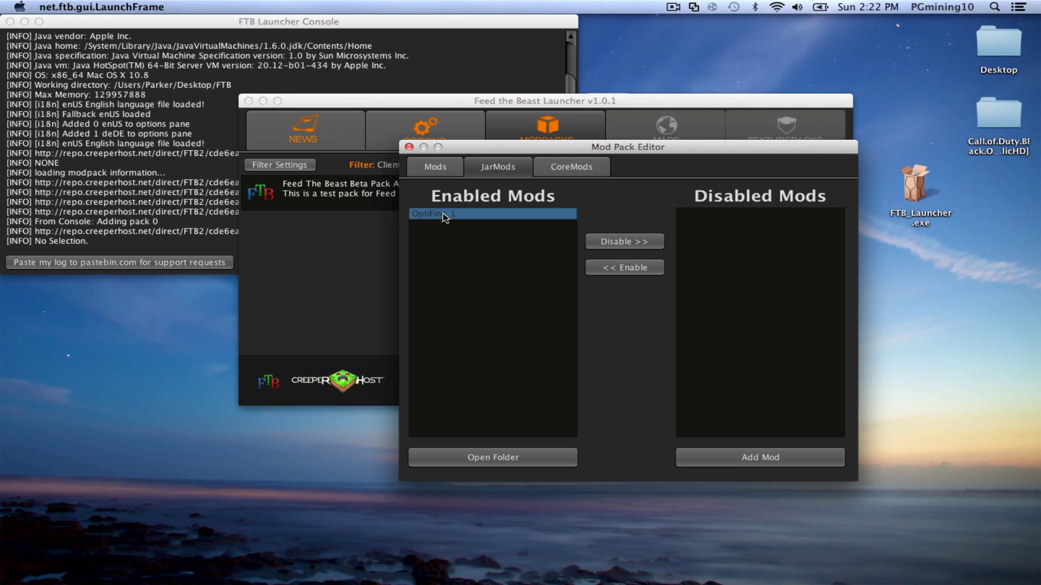
click(410, 148)
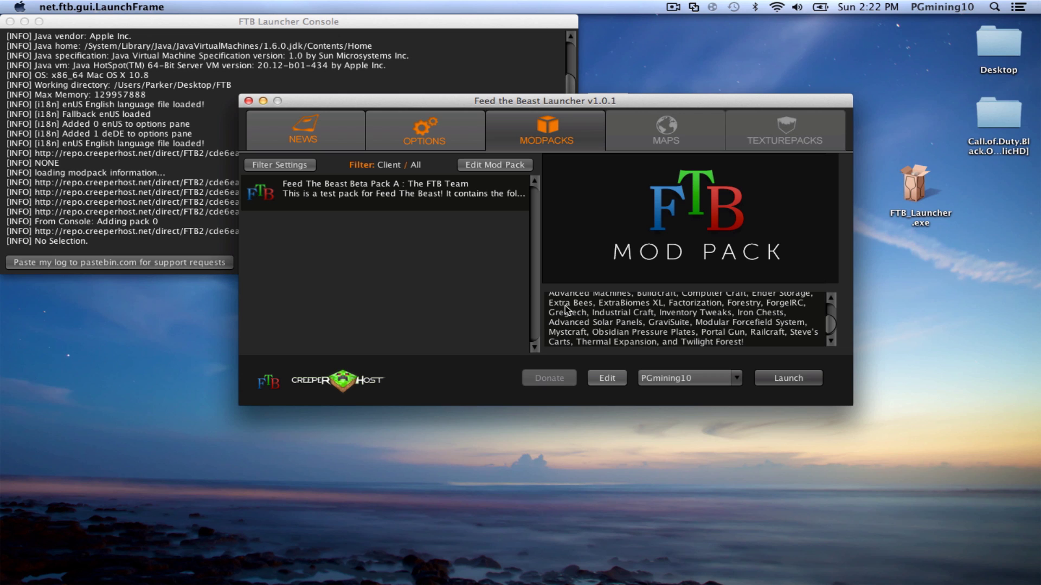
click(796, 378)
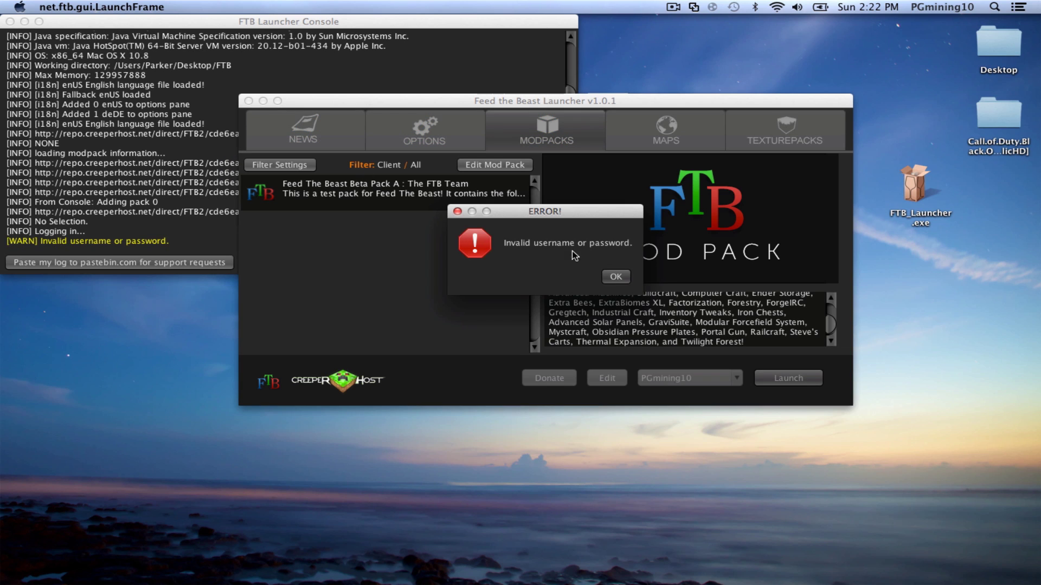
click(614, 277)
- Edit the launcher profile, clear its stored password, and save the profile
click(684, 378)
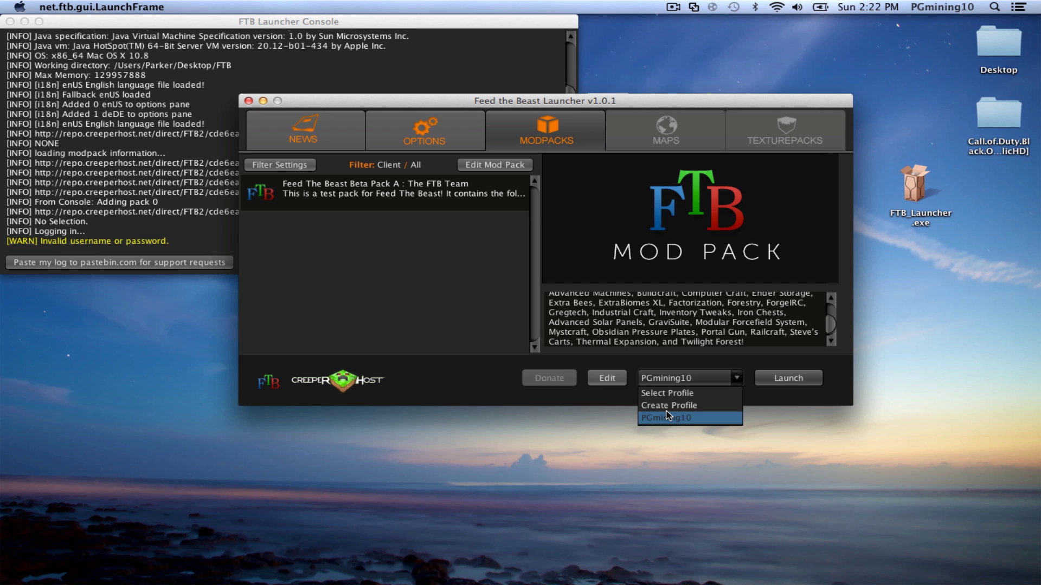
click(591, 371)
click(599, 378)
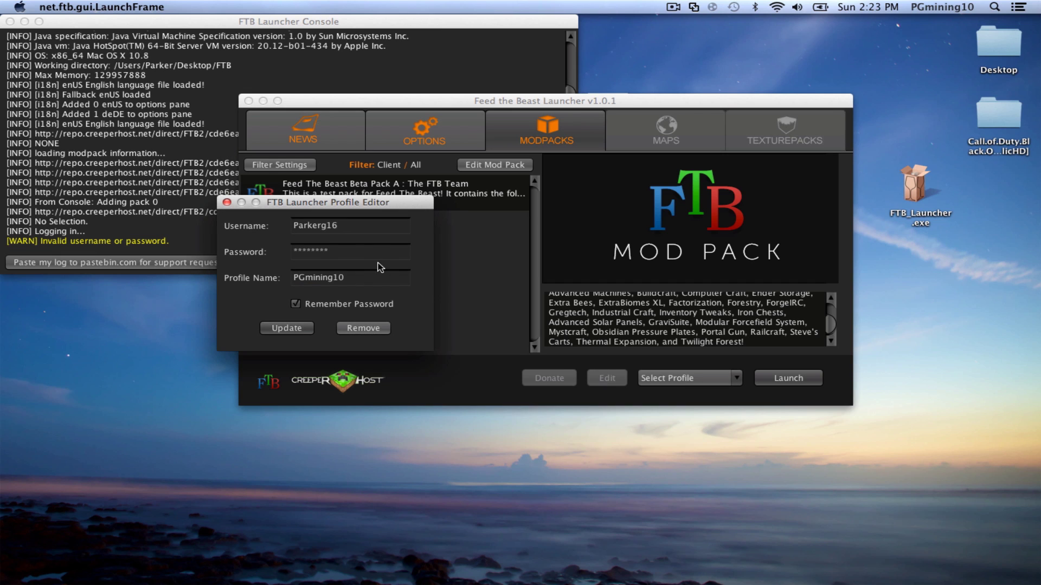
drag(372, 253, 254, 253)
key(BackSpace)
key(Return)
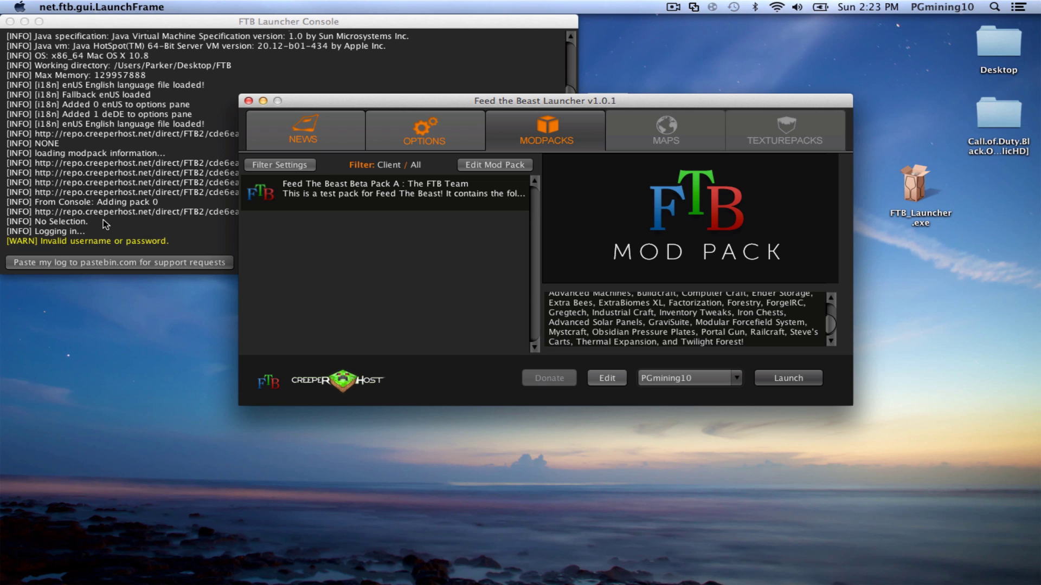
- Launch the modpack again and wait for the downloads until Minecraft 1.4.2 reaches its title screen
click(783, 379)
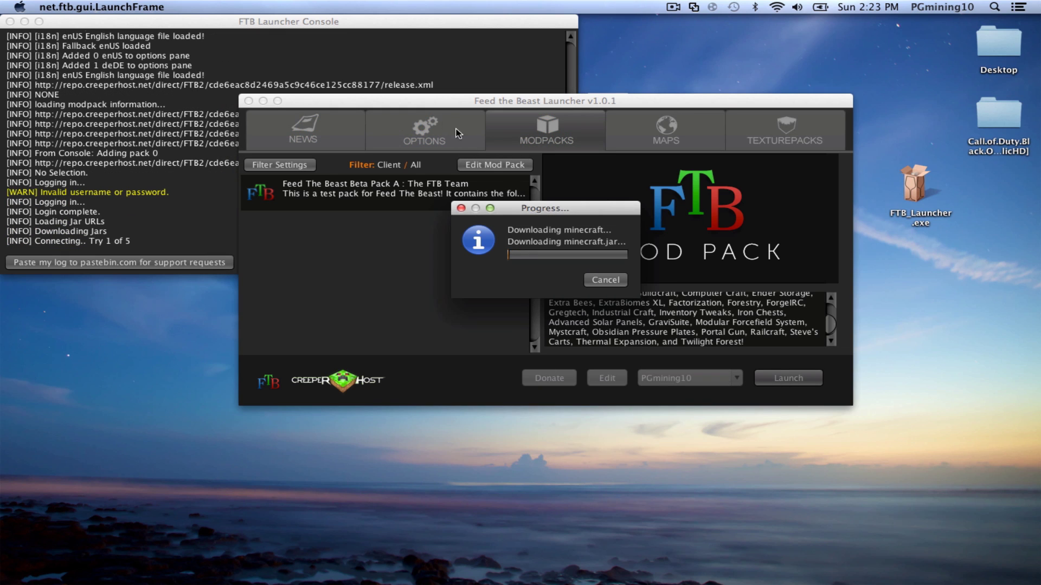
drag(549, 213, 401, 174)
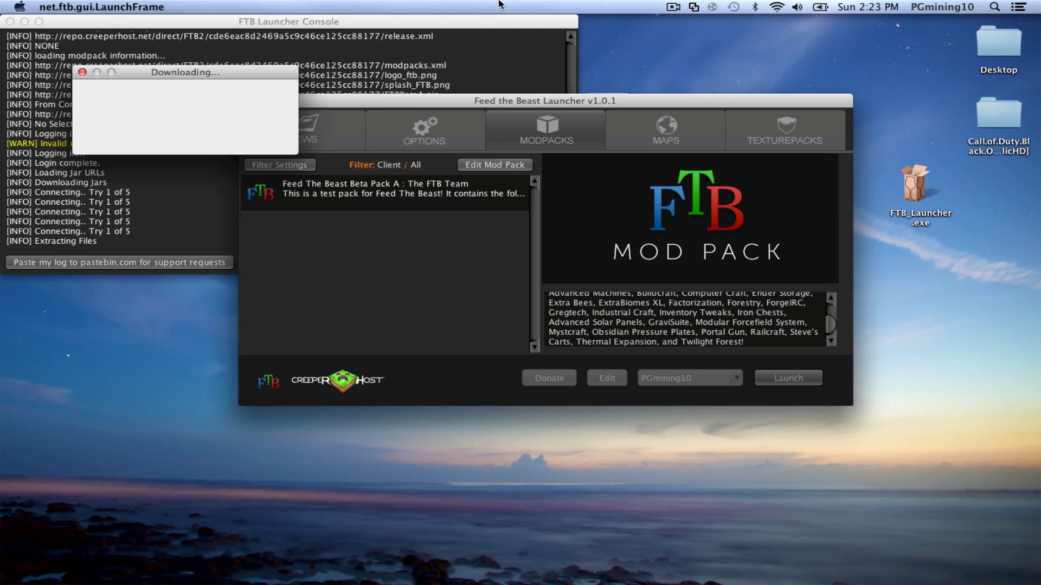
drag(145, 77, 178, 104)
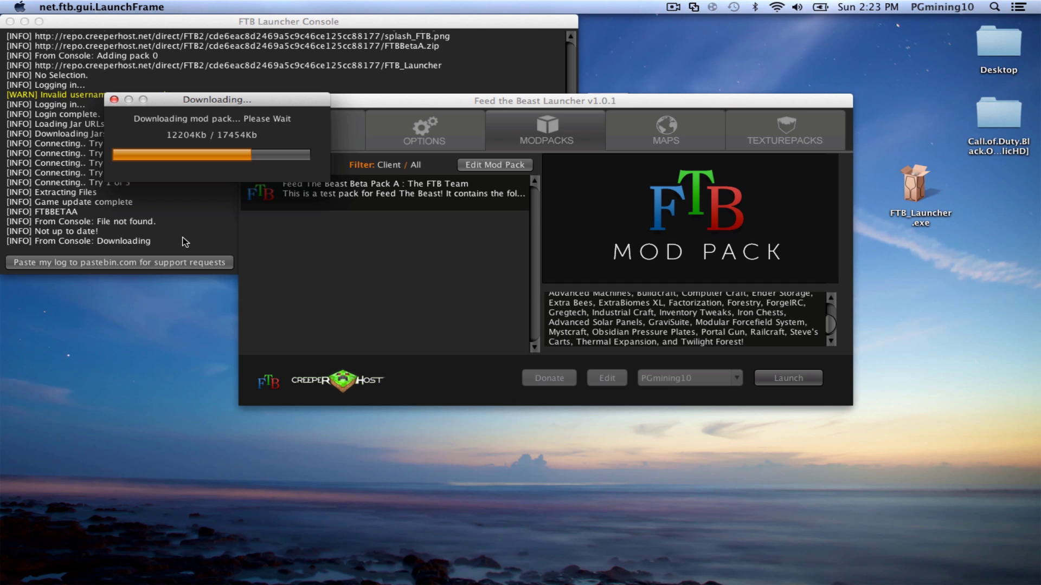
drag(205, 100, 232, 123)
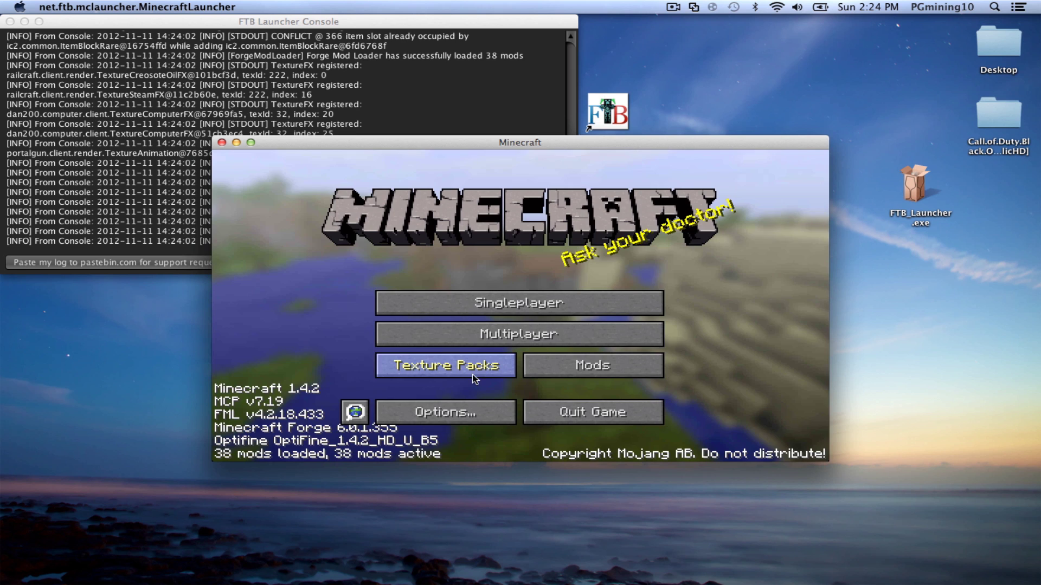
- Check that Optifine appears in Minecraft's loaded Mods list
click(554, 358)
click(332, 230)
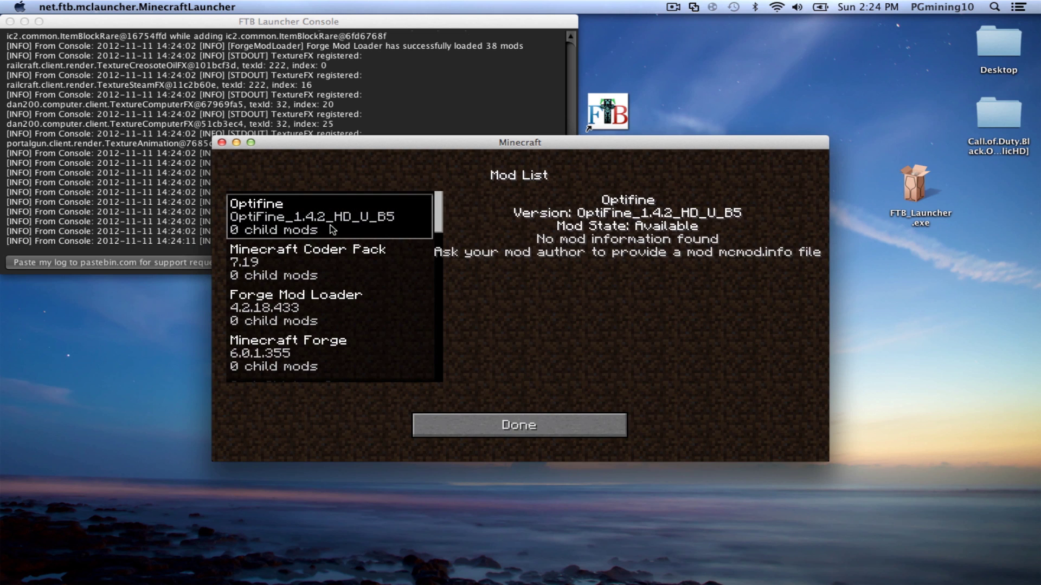
click(482, 417)
- Create a new singleplayer survival world named 'optifine Test'
click(496, 303)
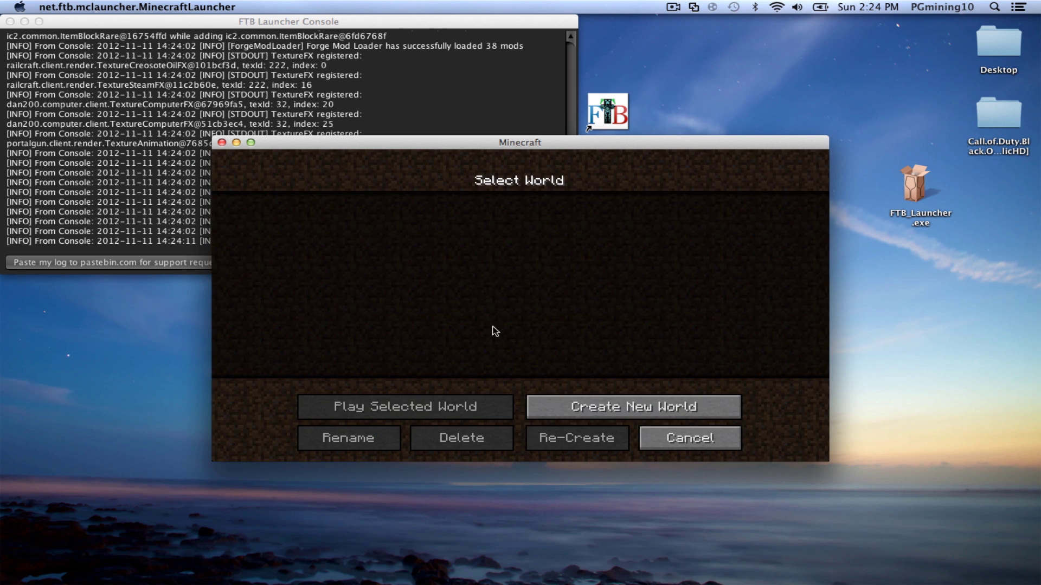
click(566, 395)
key(BackSpace)
key(BackSpace)
key(BackSpace)
key(BackSpace)
key(BackSpace)
key(BackSpace)
key(BackSpace)
key(BackSpace)
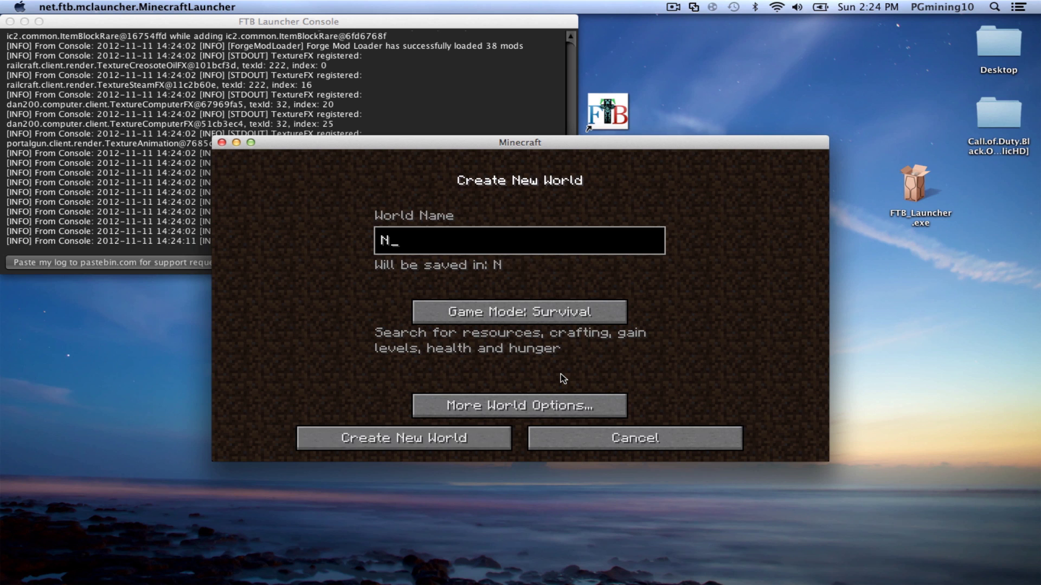
key(BackSpace)
text(optifine T)
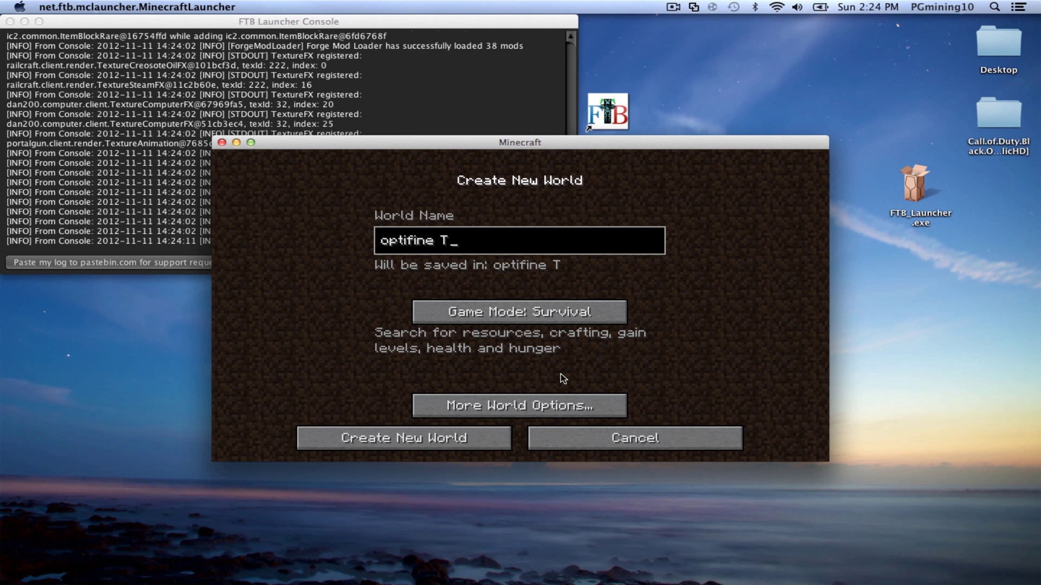
text(est)
click(468, 434)
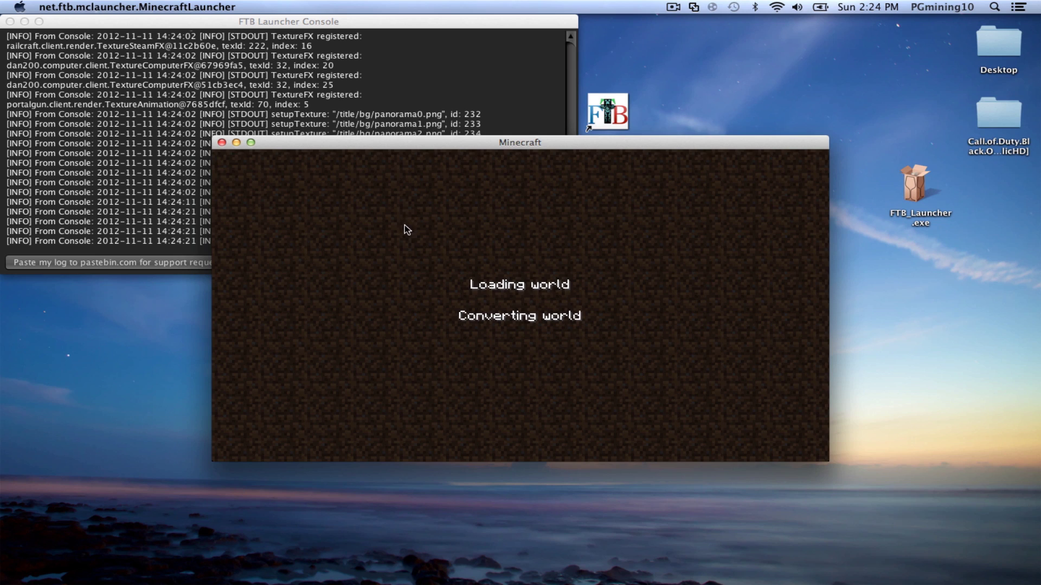
drag(373, 143, 433, 250)
- Open the FTB desktop folder and move the old FTB Launcher alias to the Trash
drag(491, 21, 380, 224)
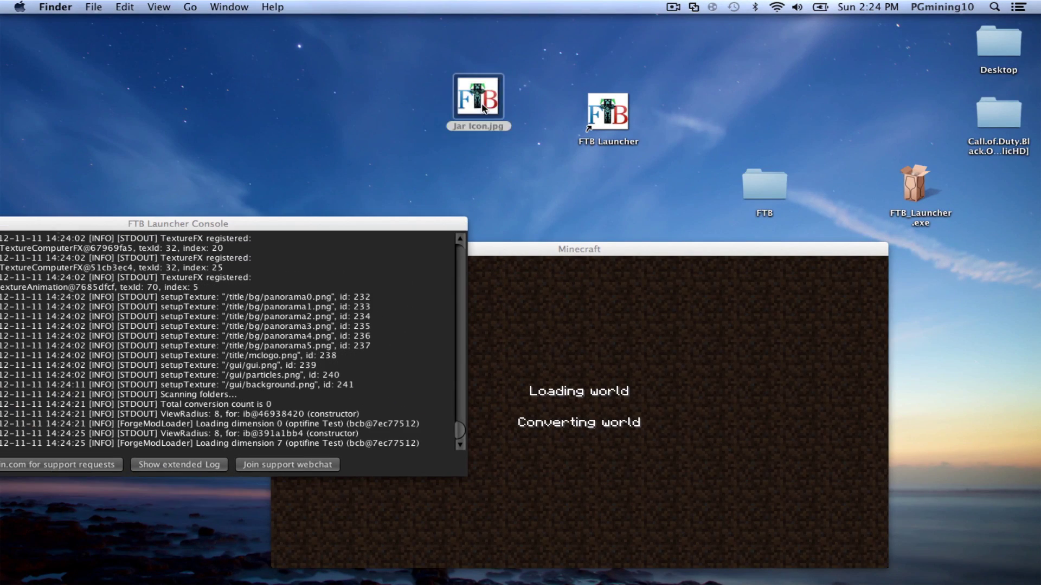
double_click(752, 196)
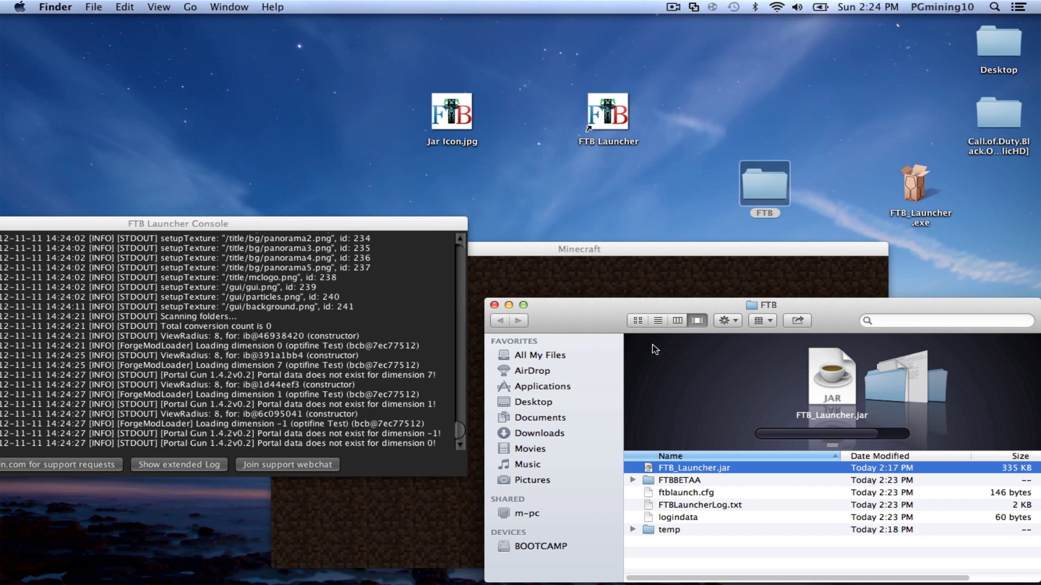
drag(635, 310, 537, 171)
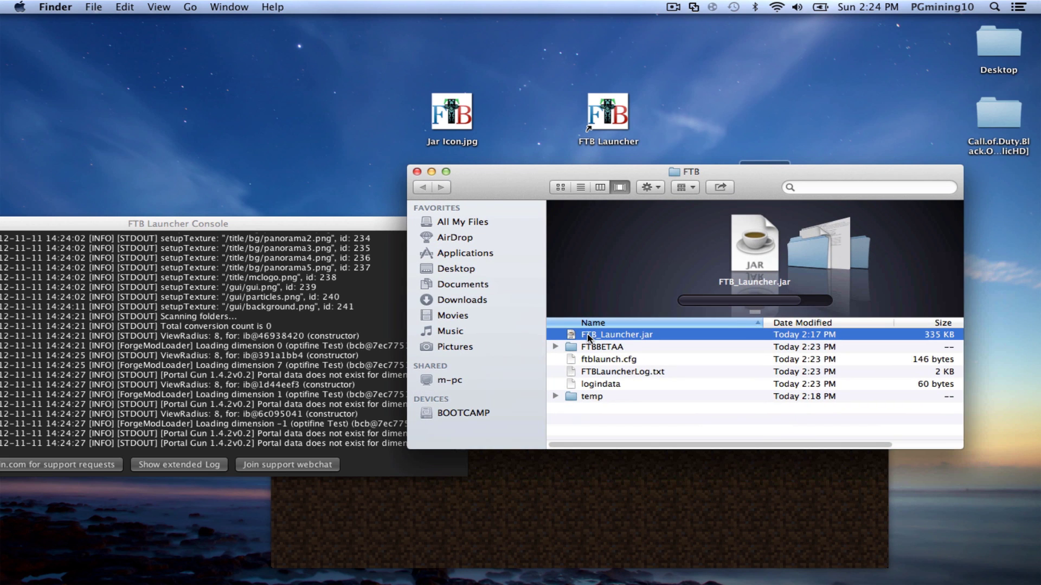
right_click(614, 112)
click(631, 149)
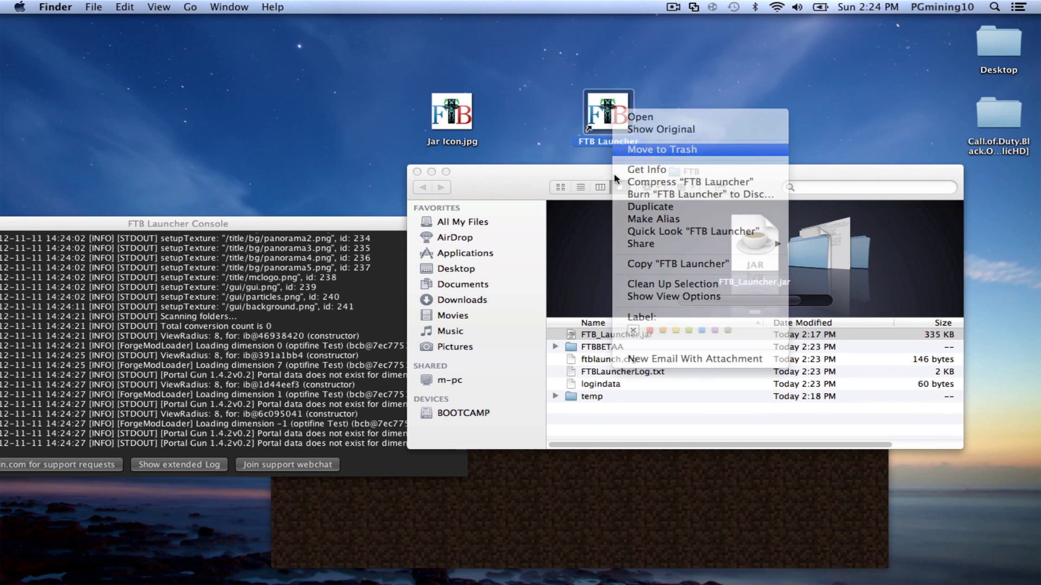
- Apply the FTB logo from Jar Icon.jpg as FTB_Launcher.jar's custom icon via its Get Info window
drag(516, 176, 520, 76)
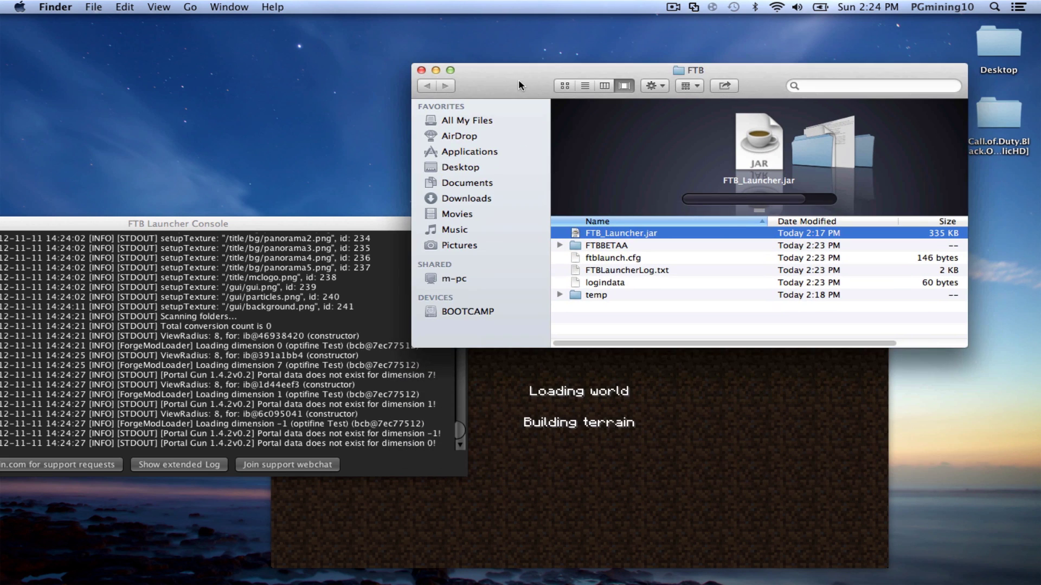
right_click(594, 237)
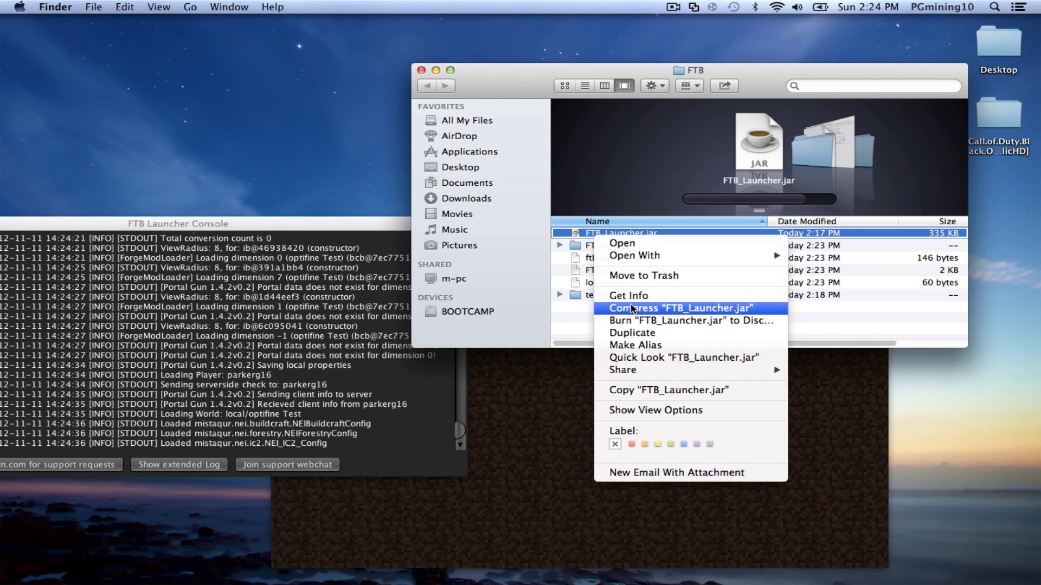
click(530, 131)
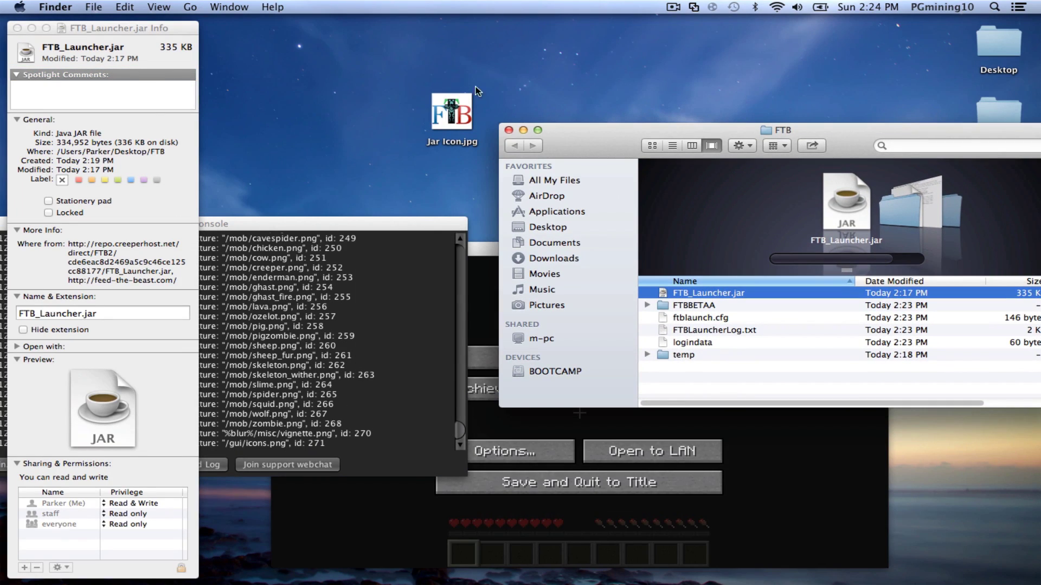
click(477, 91)
double_click(455, 115)
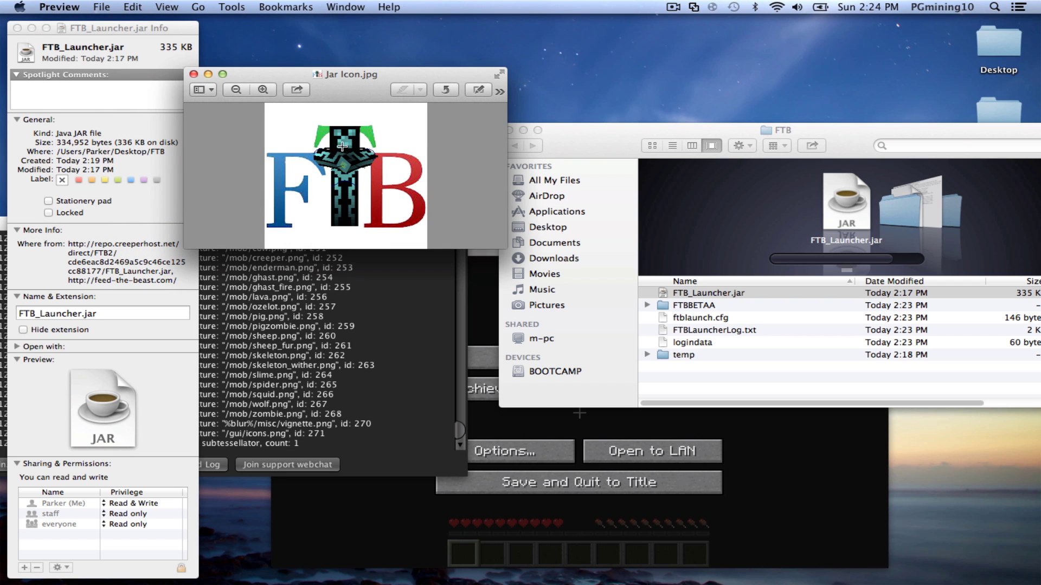
click(194, 75)
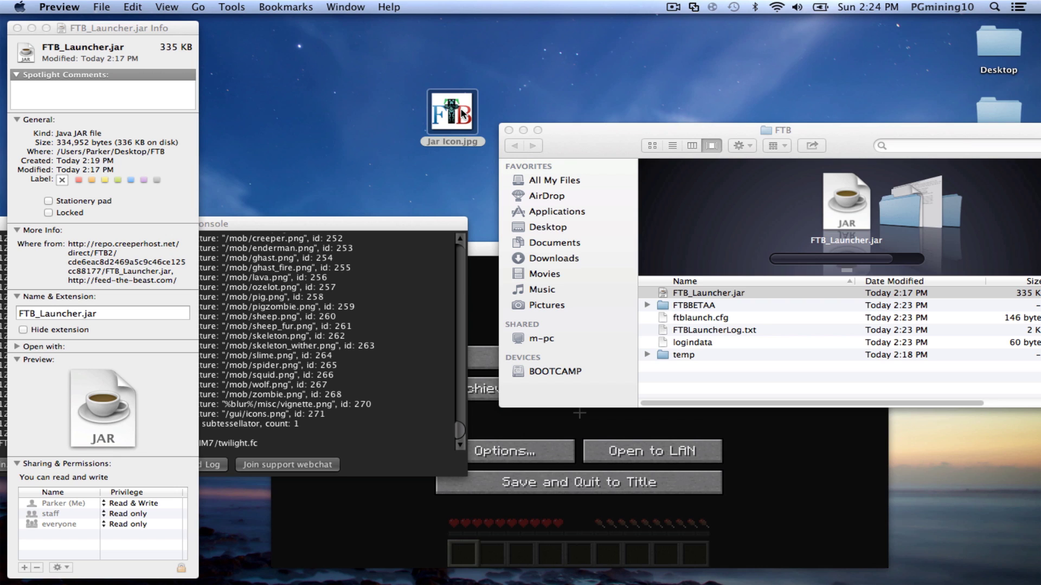
drag(461, 114, 141, 38)
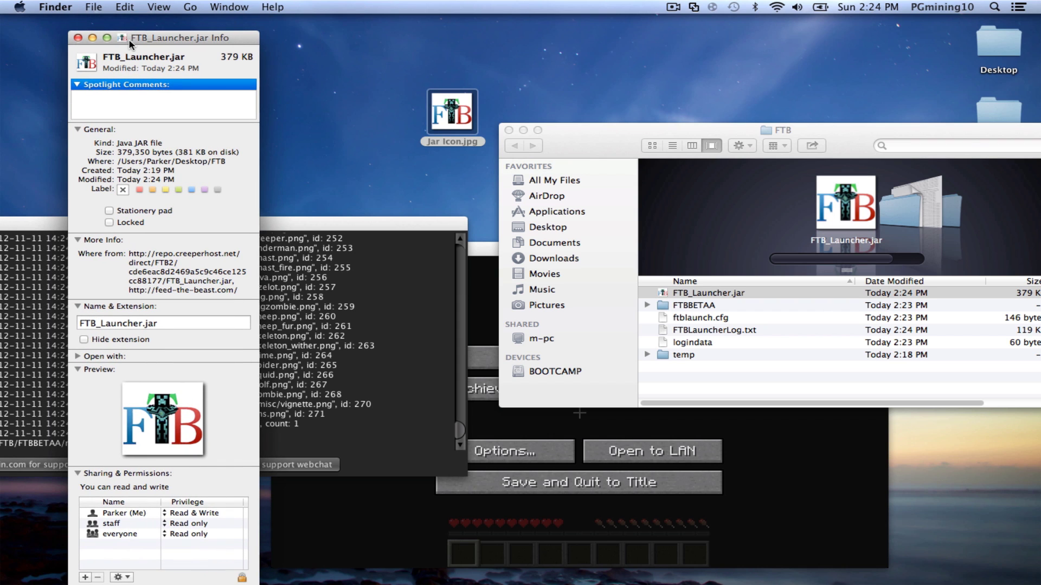
- Make an alias of FTB_Launcher.jar named 'FTB Launcher' and place it on the desktop
right_click(719, 293)
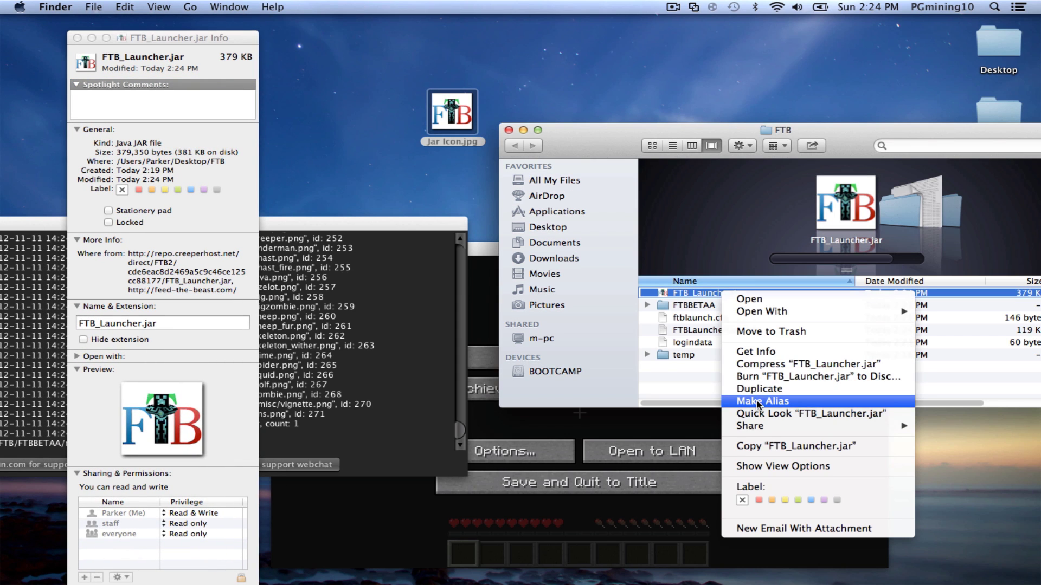
click(781, 399)
key(BackSpace)
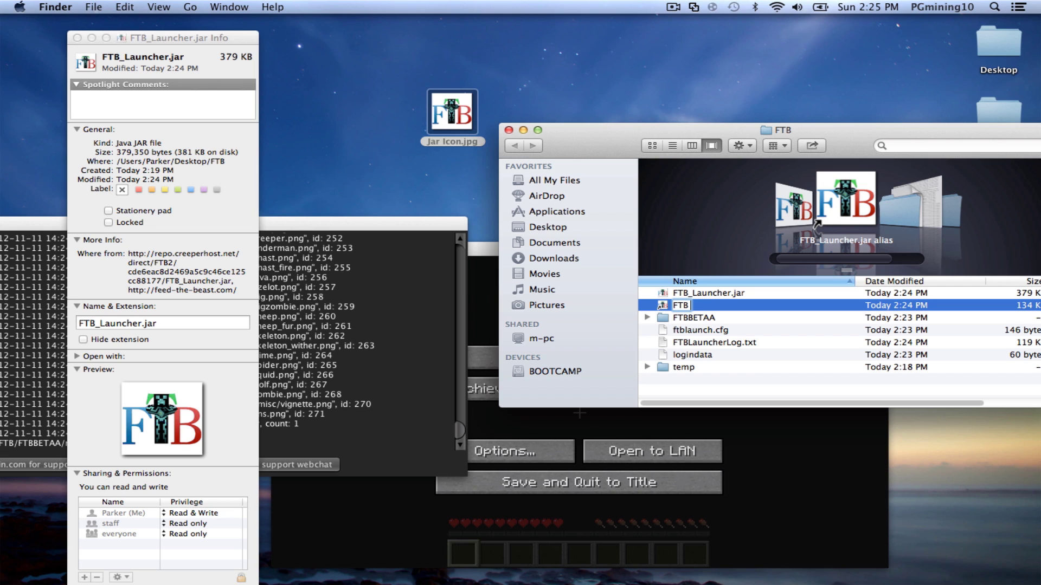
text(FTB Launcher)
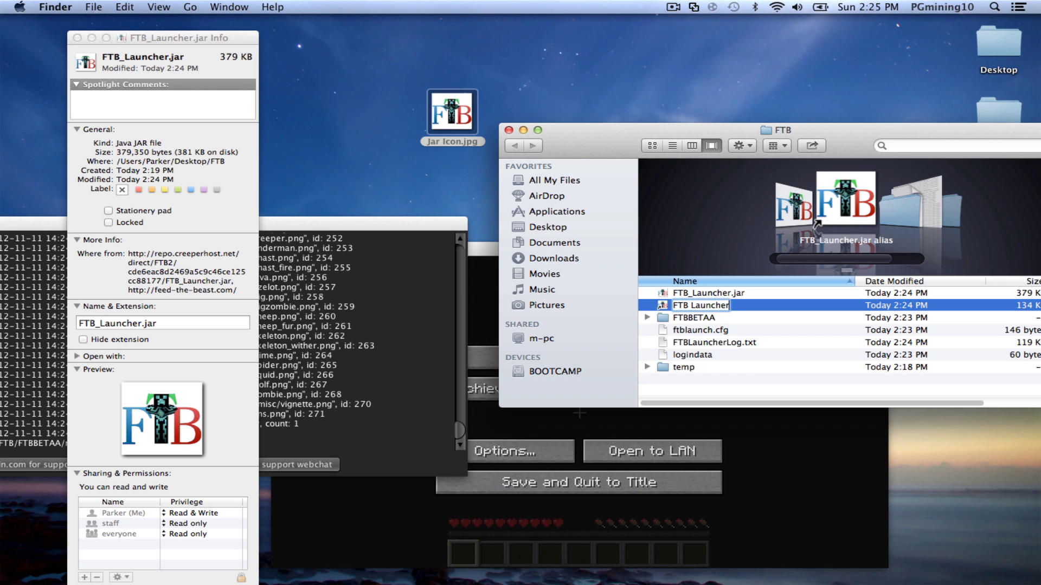
key(Return)
drag(707, 293, 629, 106)
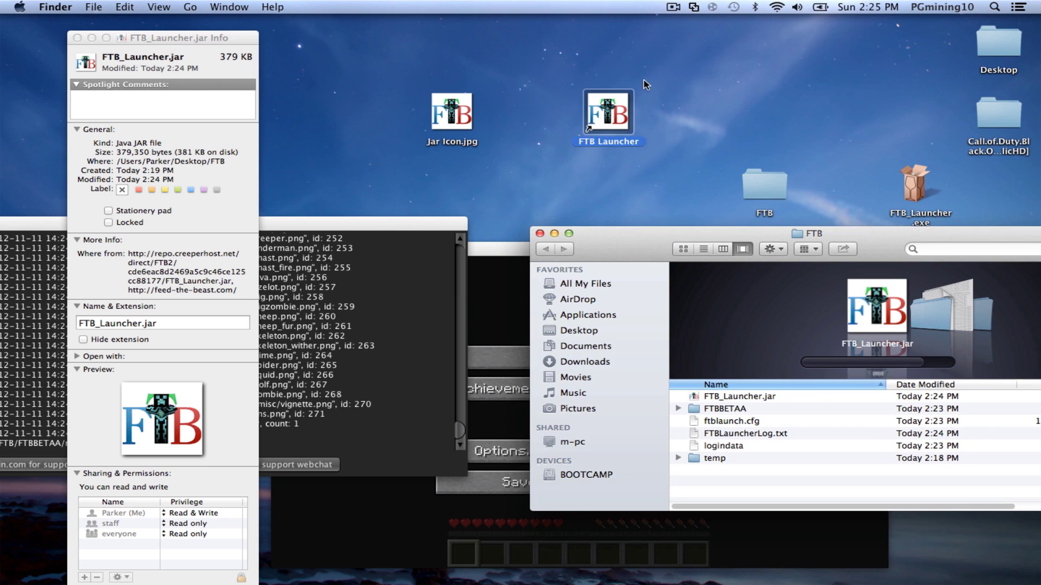
- Move Jar Icon.jpg from the desktop into the FTB folder
click(457, 119)
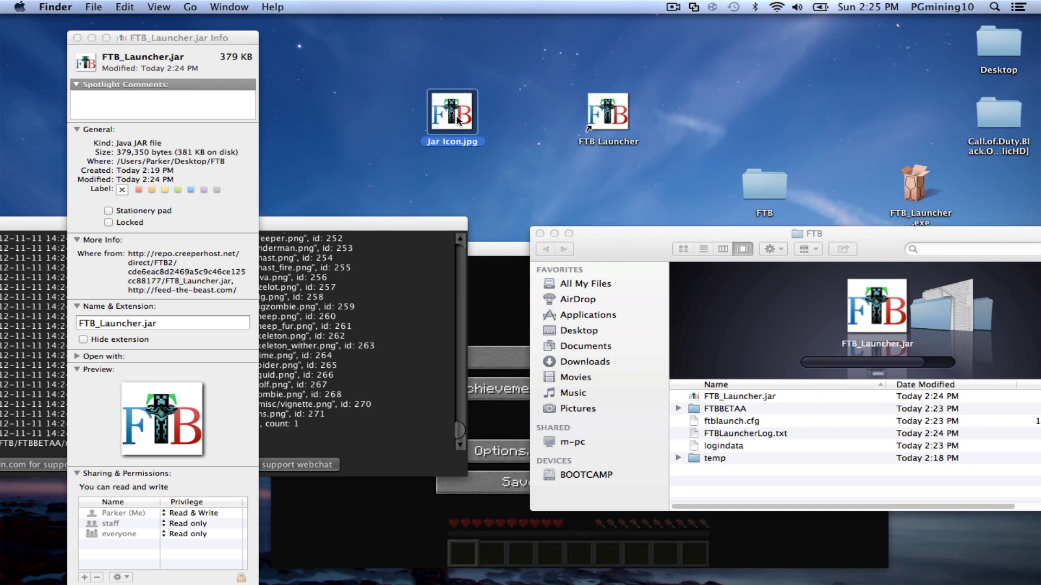
drag(457, 118, 764, 187)
click(607, 116)
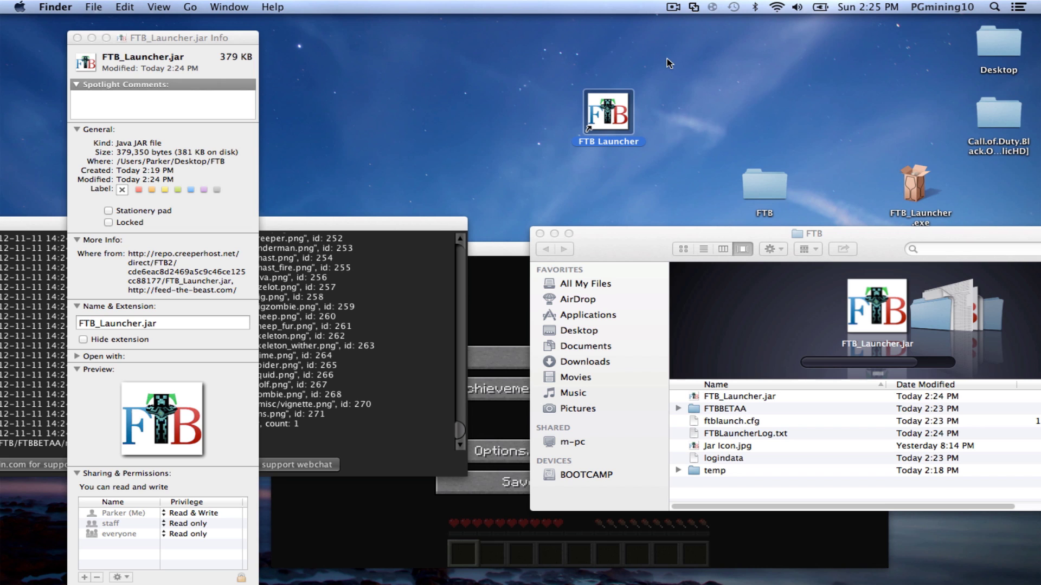
click(517, 128)
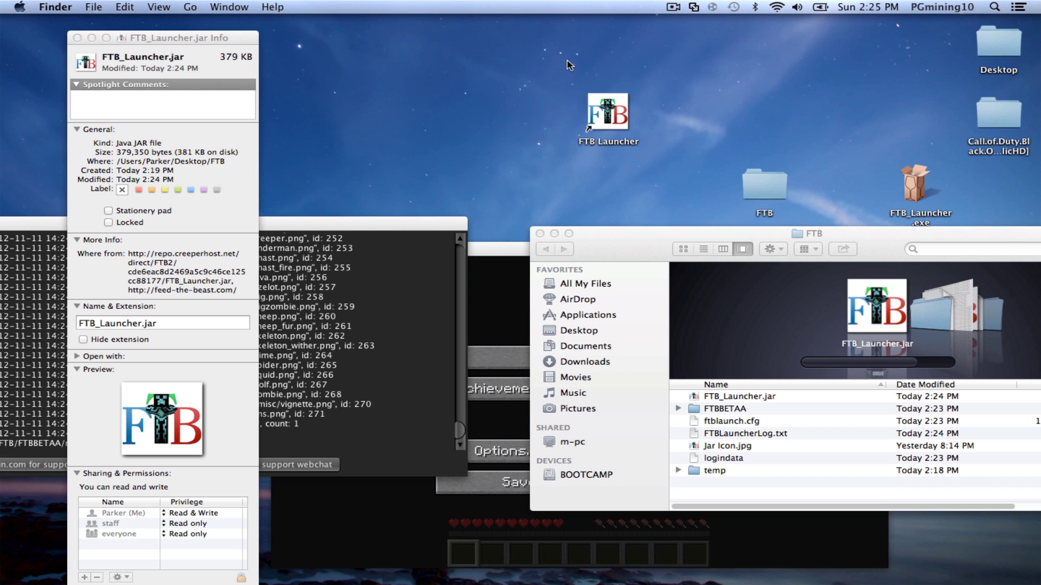
mouse_move(367, 227)
mouse_down()
mouse_move(417, 17)
mouse_move(404, 60)
mouse_move(410, 114)
mouse_move(540, 347)
mouse_up()
mouse_move(653, 34)
mouse_down()
mouse_move(541, 158)
mouse_move(470, 142)
mouse_up()
- Resume the optifine Test world and make the Minecraft window fill the screen
drag(236, 351, 506, 402)
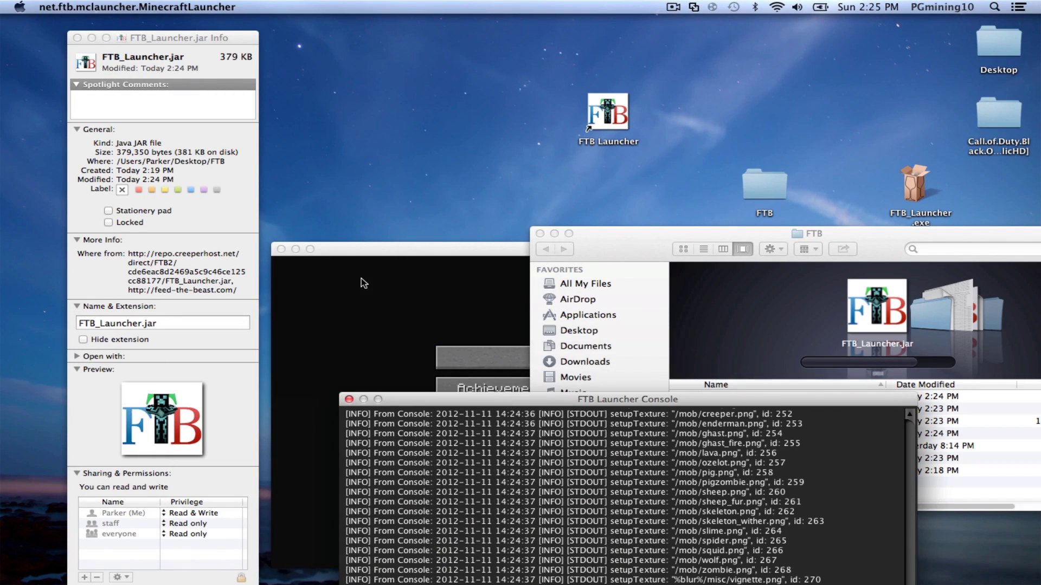
drag(343, 213, 313, 103)
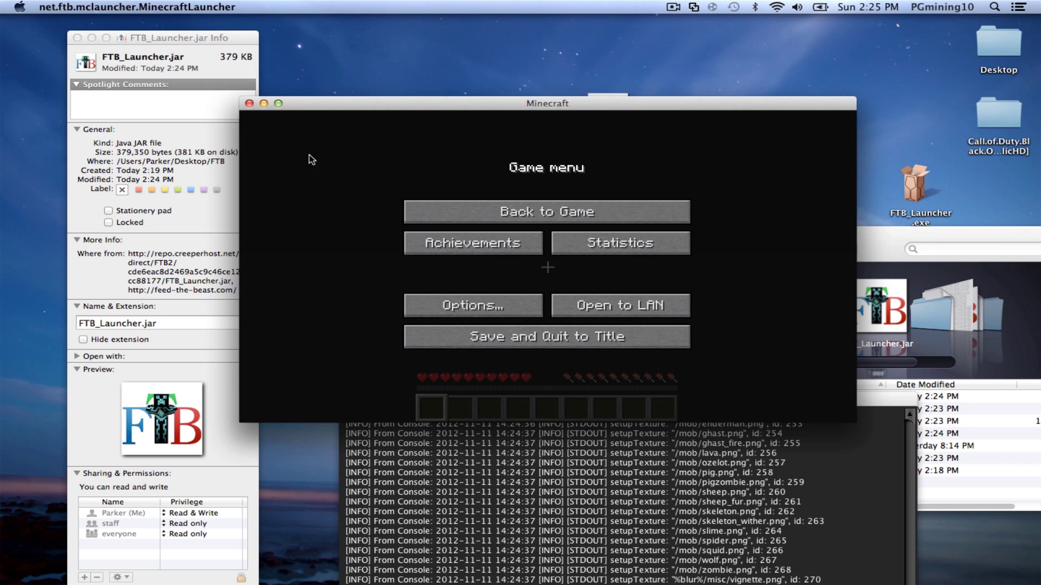
click(458, 213)
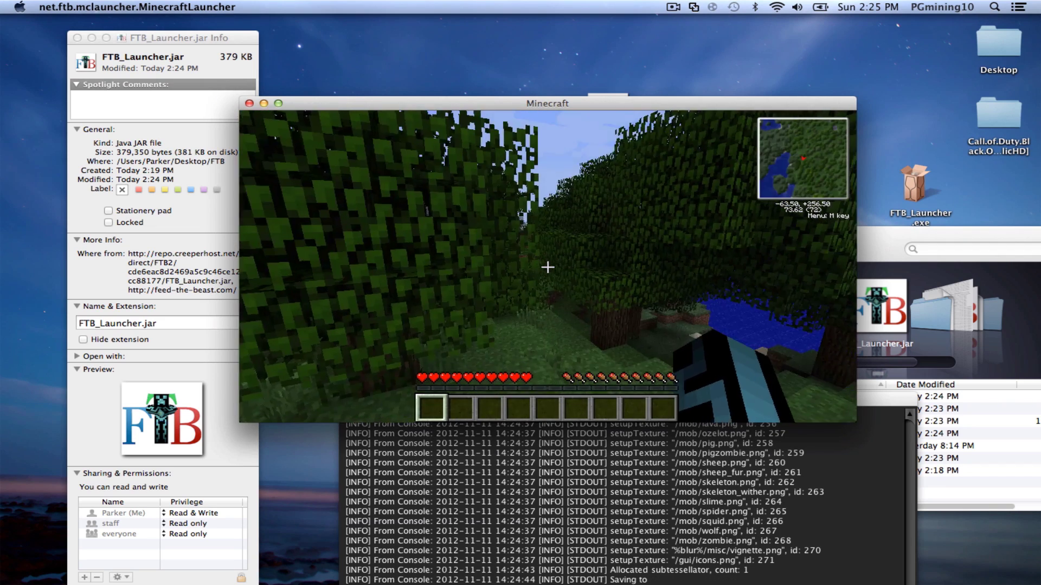
key(w)
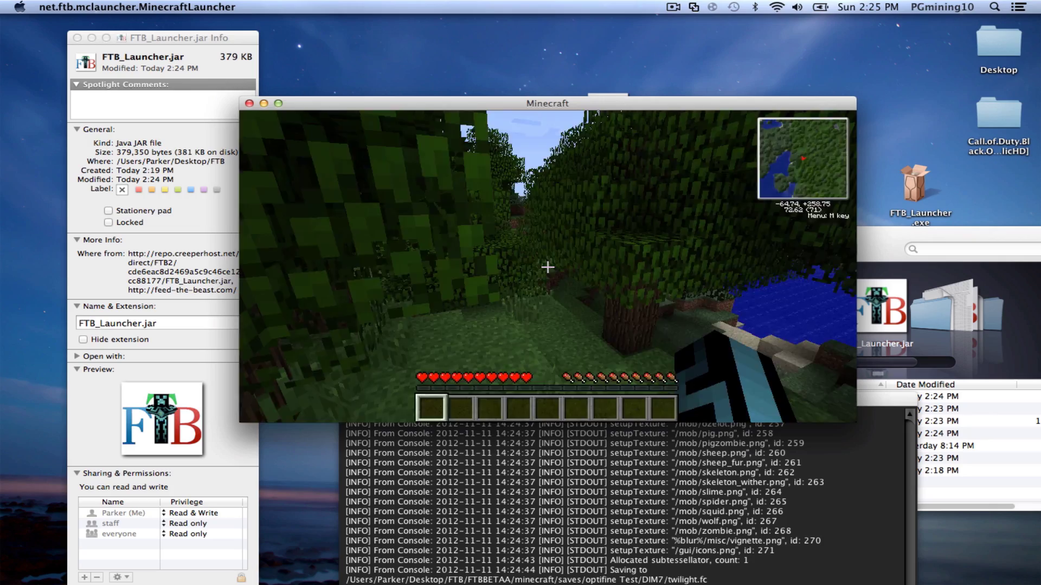
key(Escape)
click(278, 104)
key(Escape)
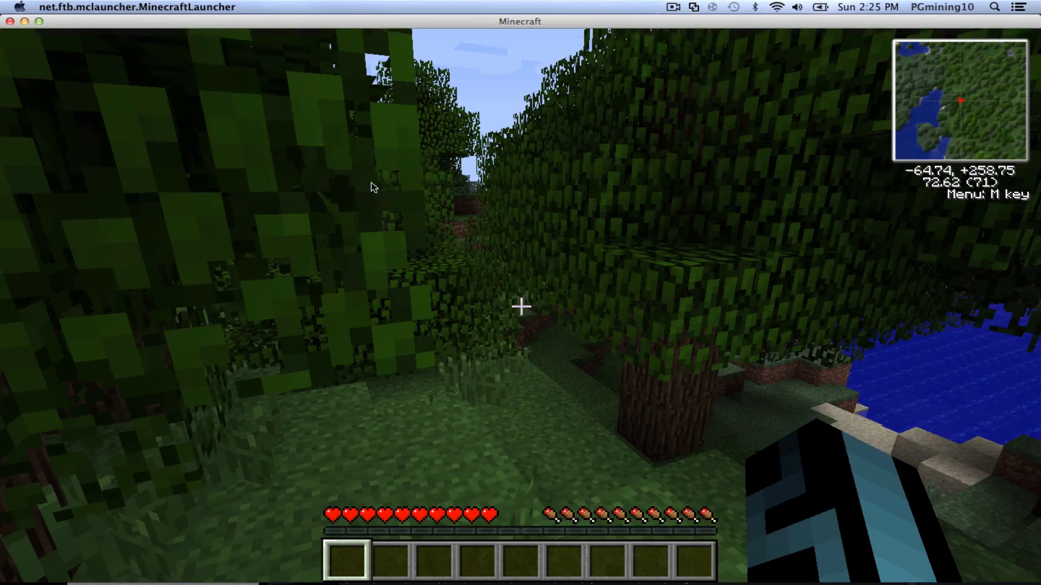
- Show the F3 debug overlay confirming OptiFine_1.4.2_HD_U_B5 and walk through the forest
key(F3)
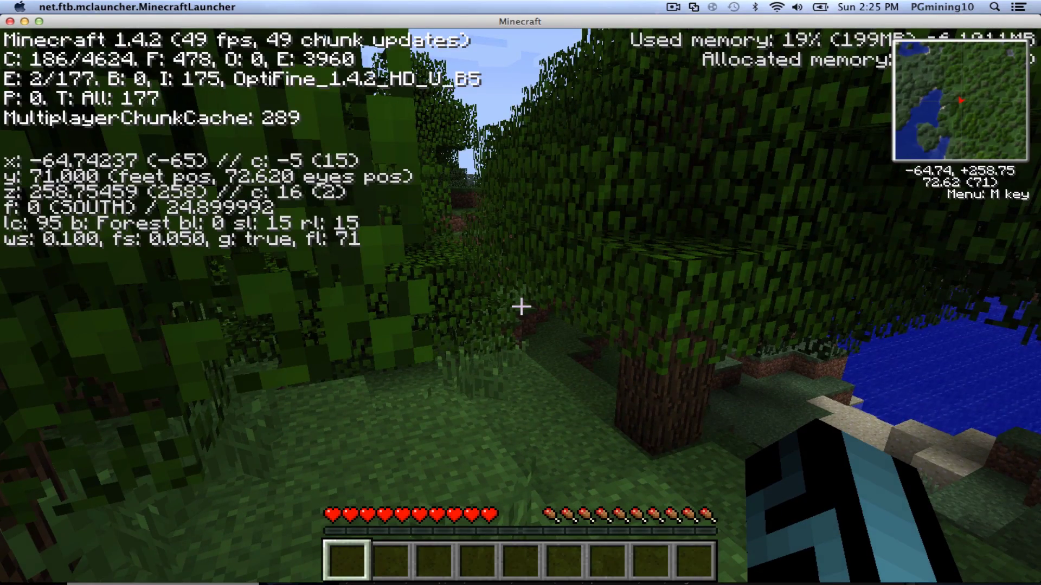
key(w)
key(Escape)
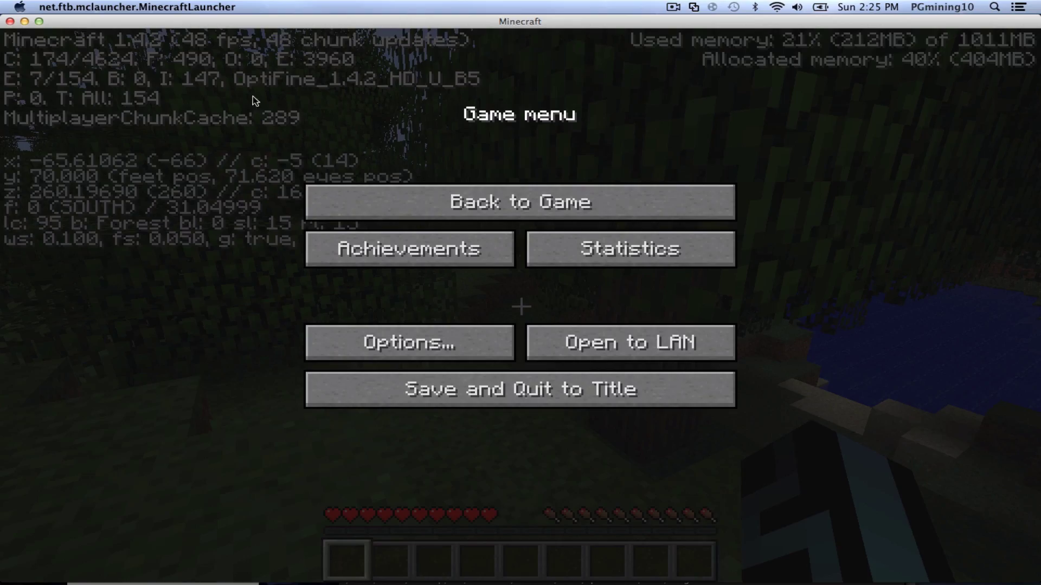
key(Escape)
key(w)
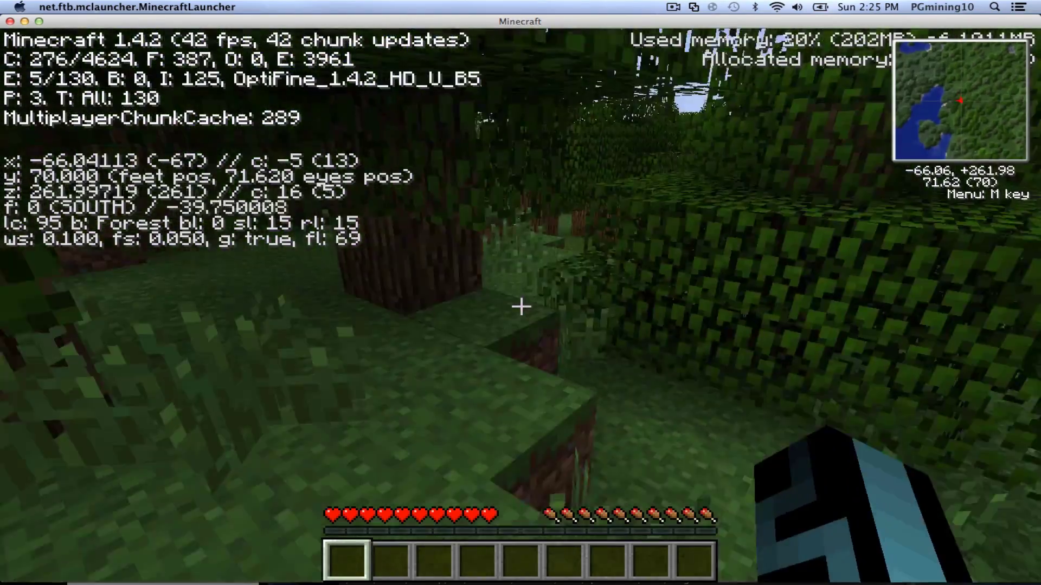
key(w)
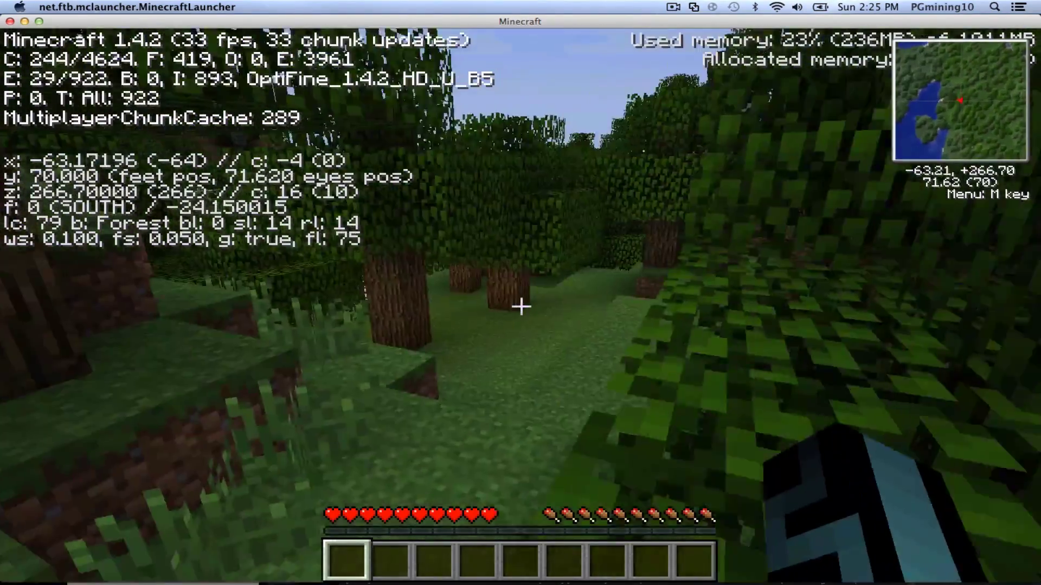
key(e)
key(Escape)
key(Escape)
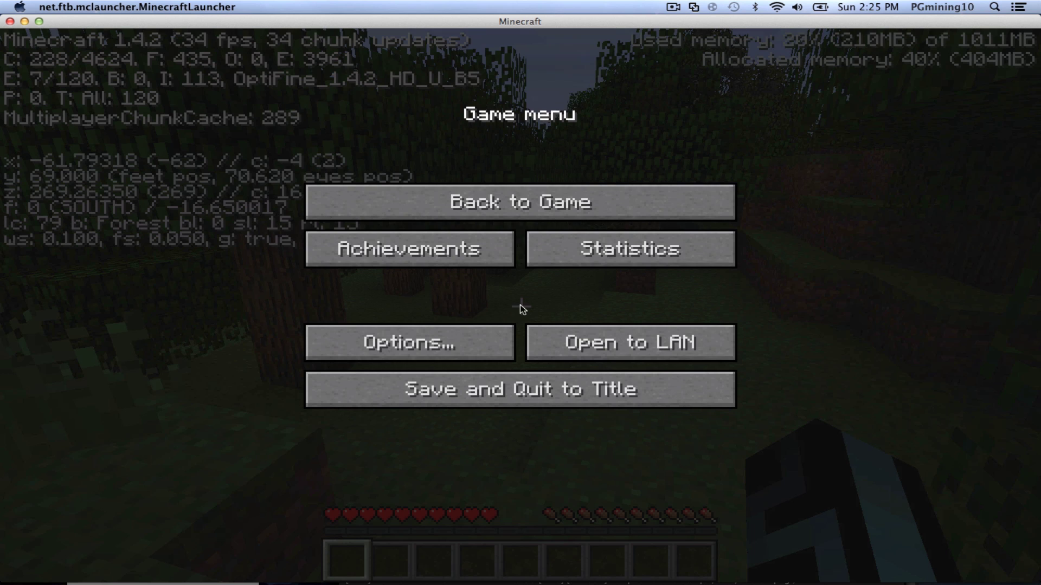
- Set render distance to Tiny, graphics and Advanced OpenGL to Fast, keeping performance at Max FPS
click(493, 339)
click(443, 309)
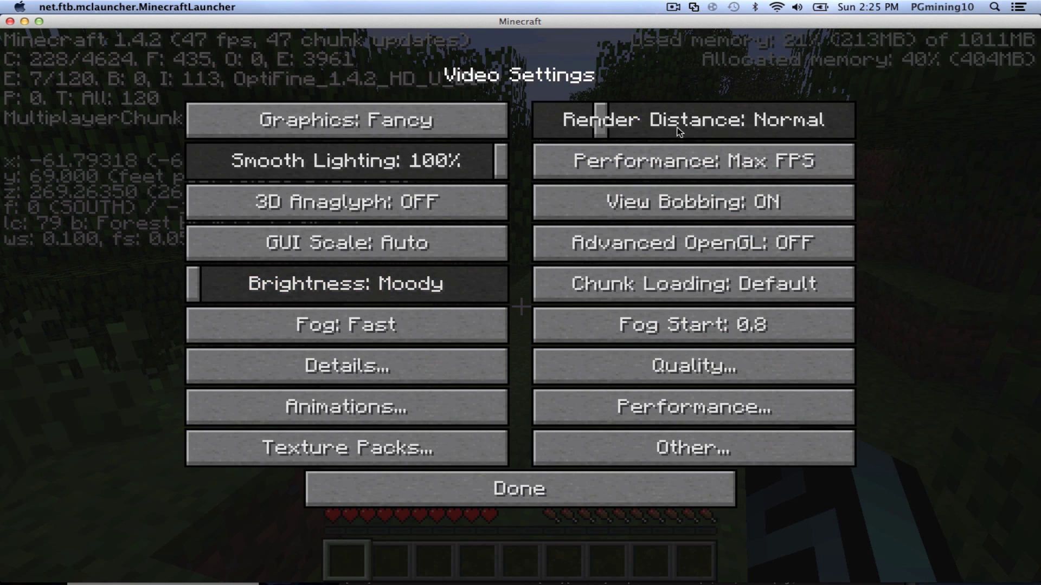
drag(605, 129, 516, 142)
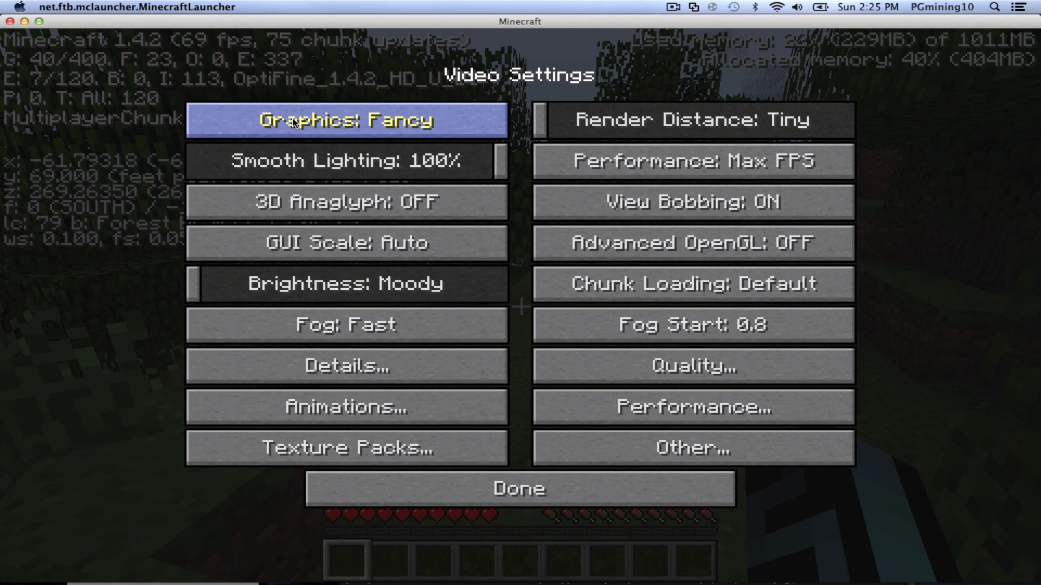
click(308, 106)
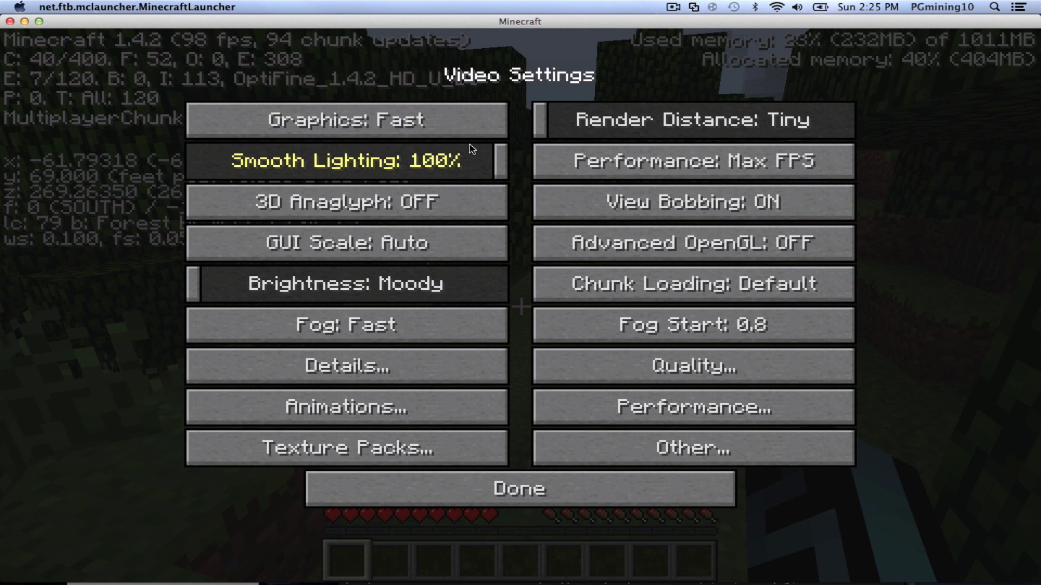
click(604, 161)
click(604, 162)
click(604, 162)
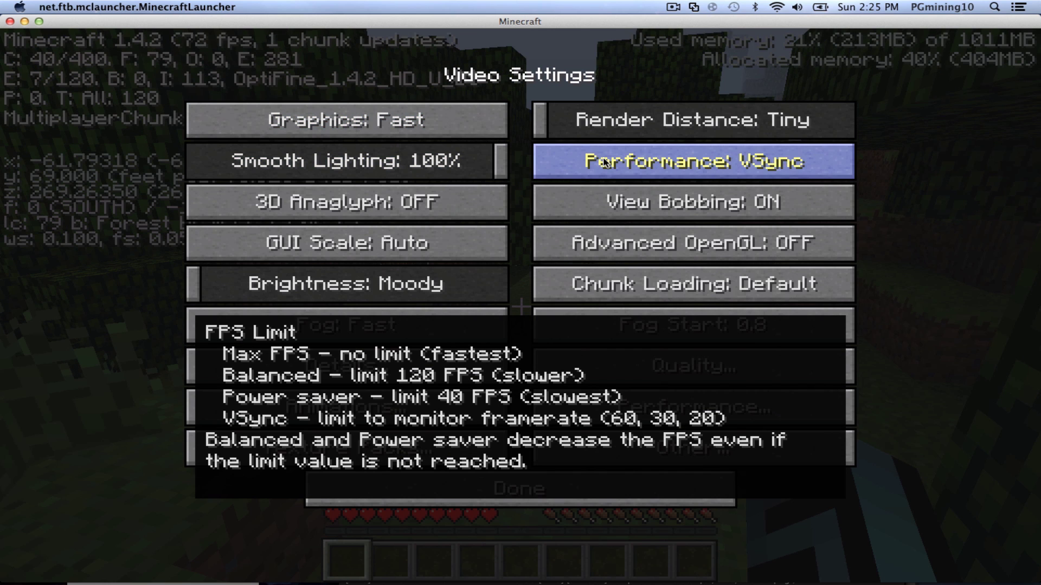
click(604, 162)
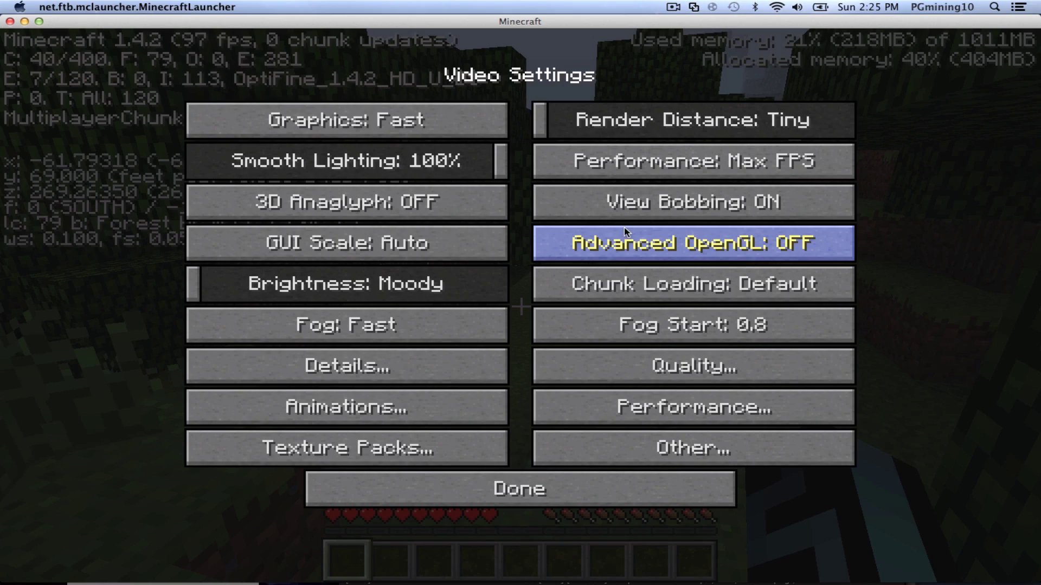
click(625, 239)
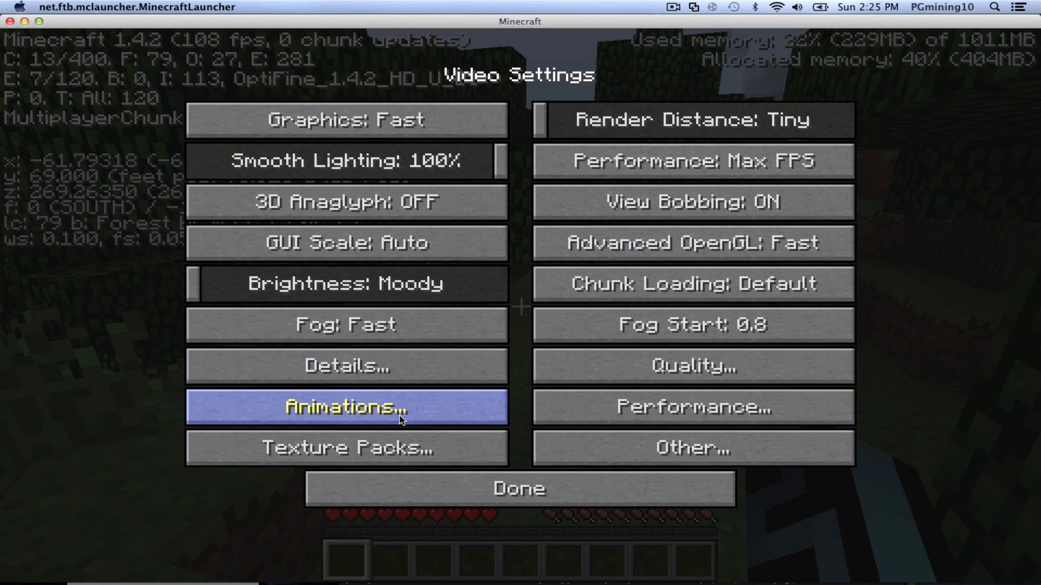
- Test the settings by walking and jumping up the slope in third-person view, then open the Game menu
key(Escape)
key(w)
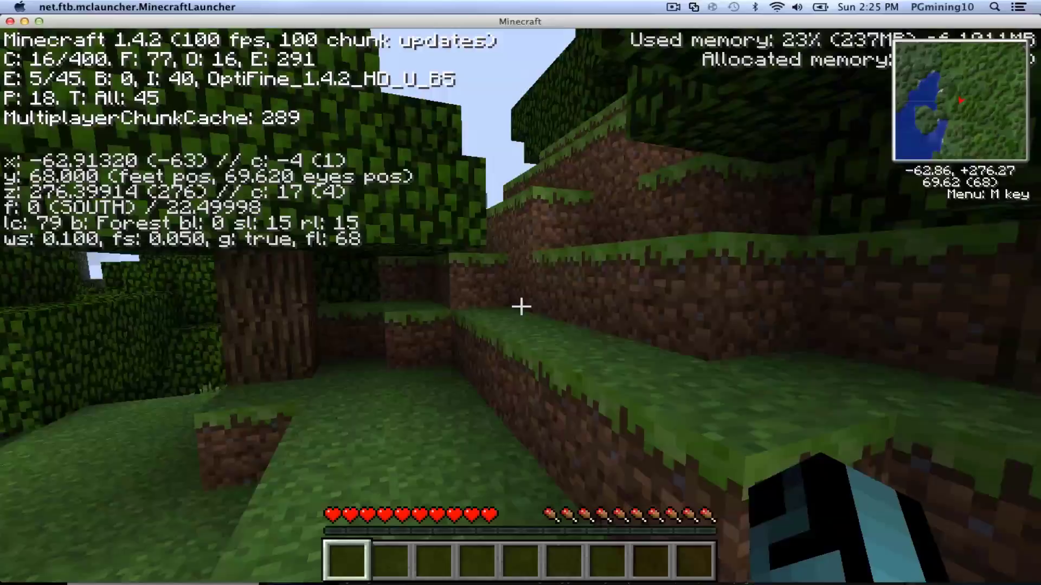
key(space)
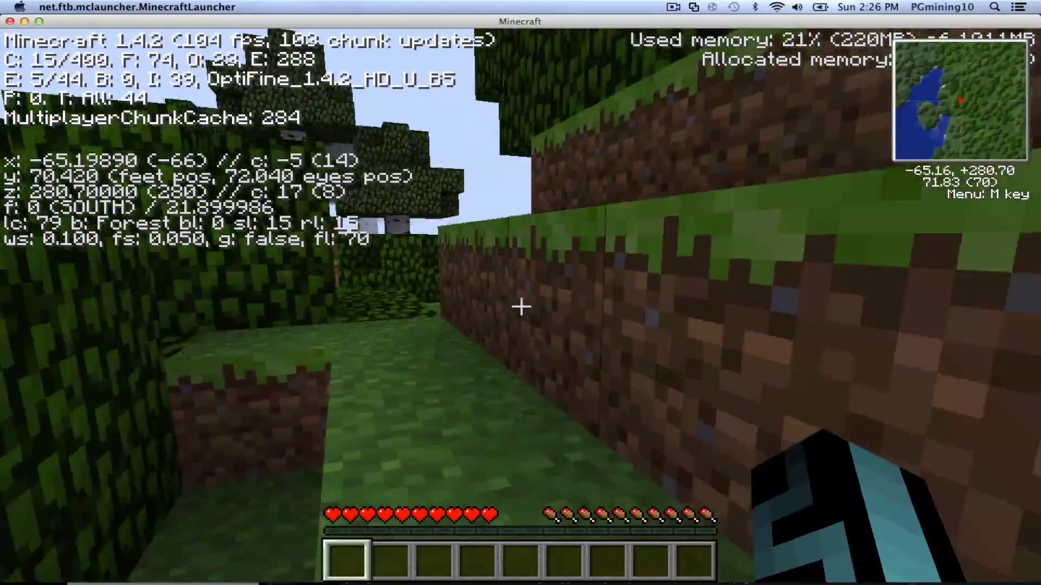
key(space)
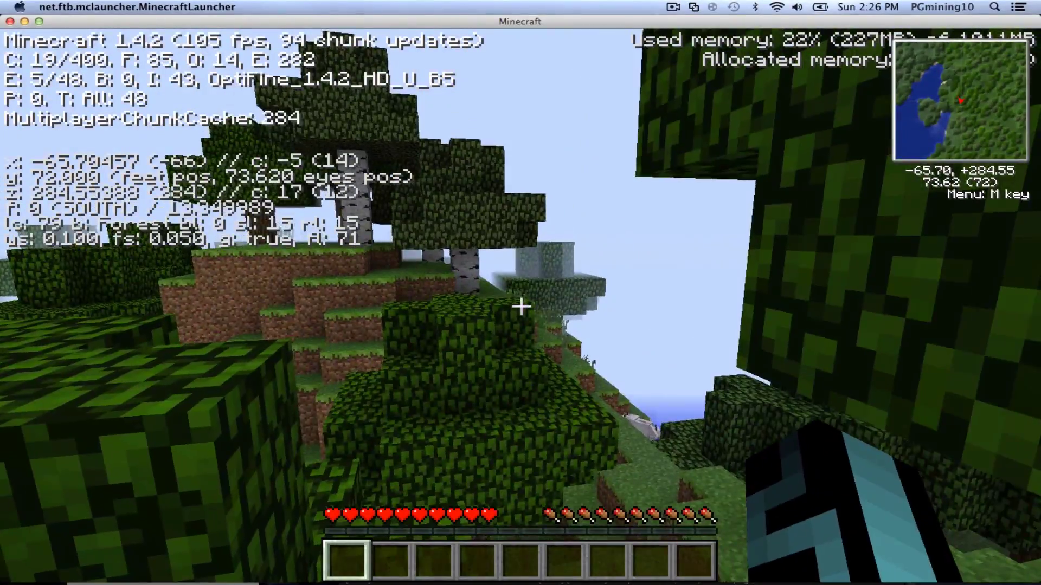
key(F5)
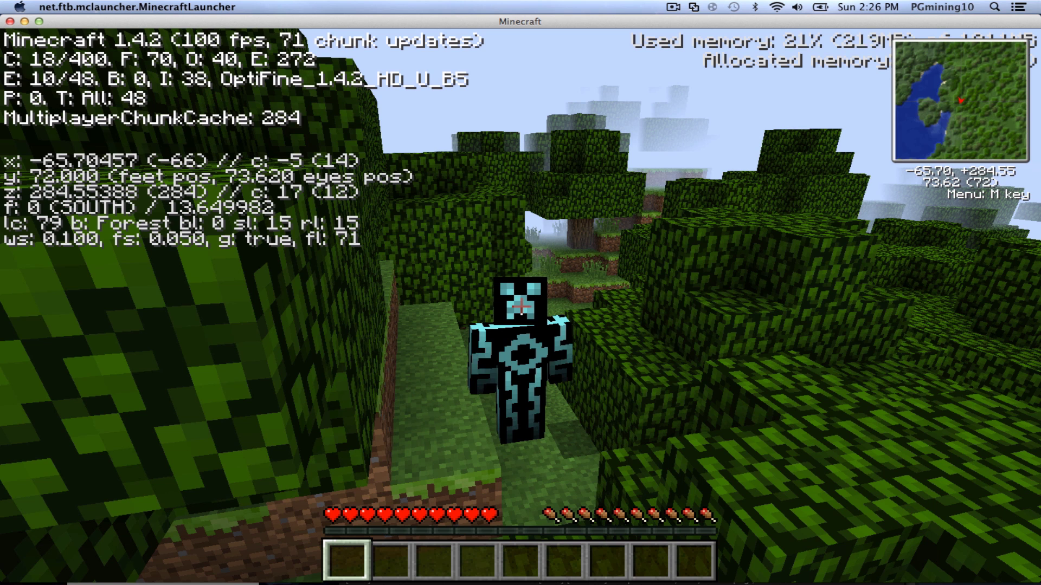
key(Escape)
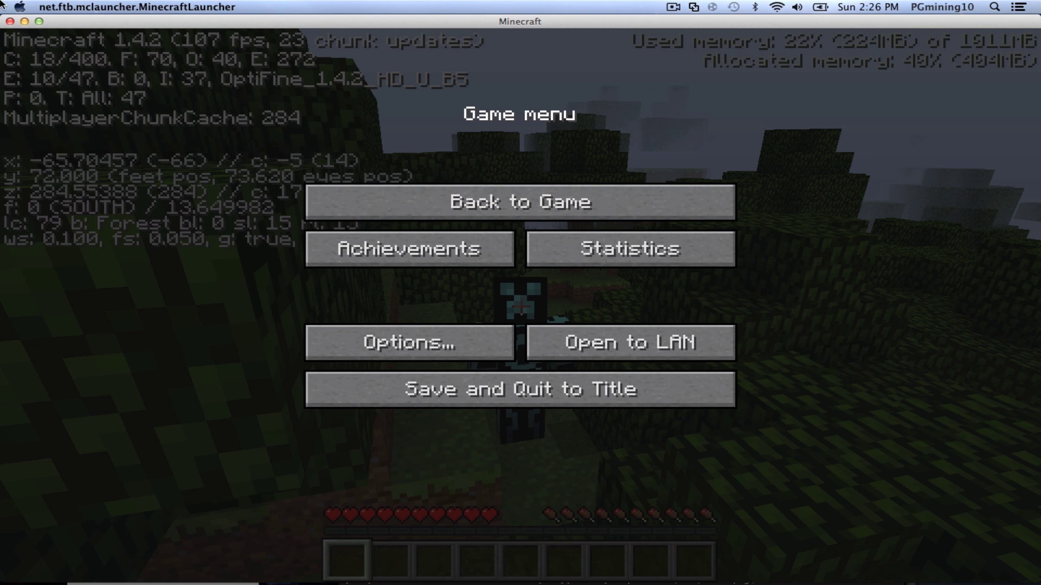
- Close the Minecraft window, then briefly open and close Safari
click(10, 22)
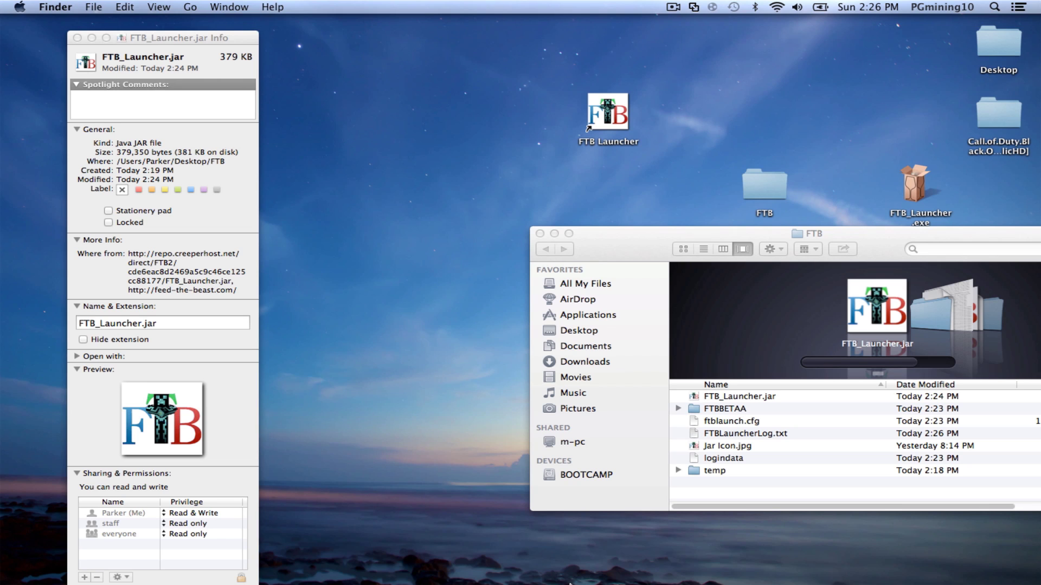
click(353, 558)
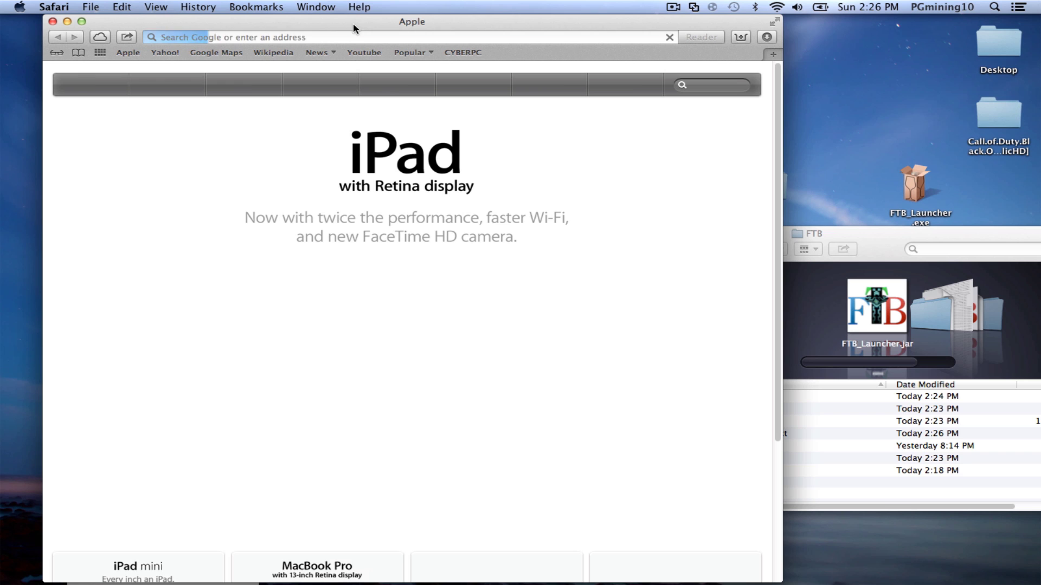
drag(353, 23, 548, 120)
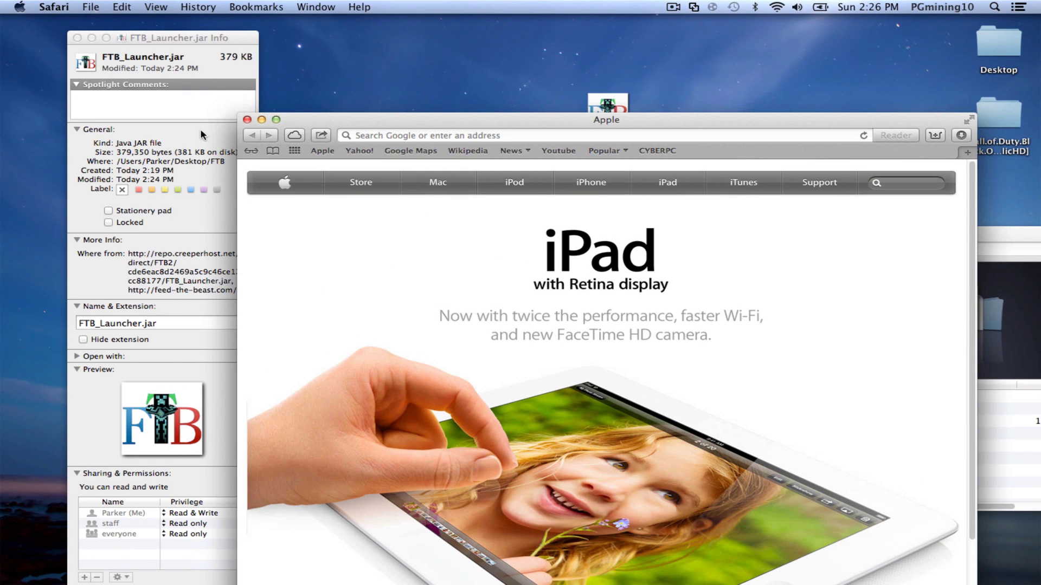
click(247, 120)
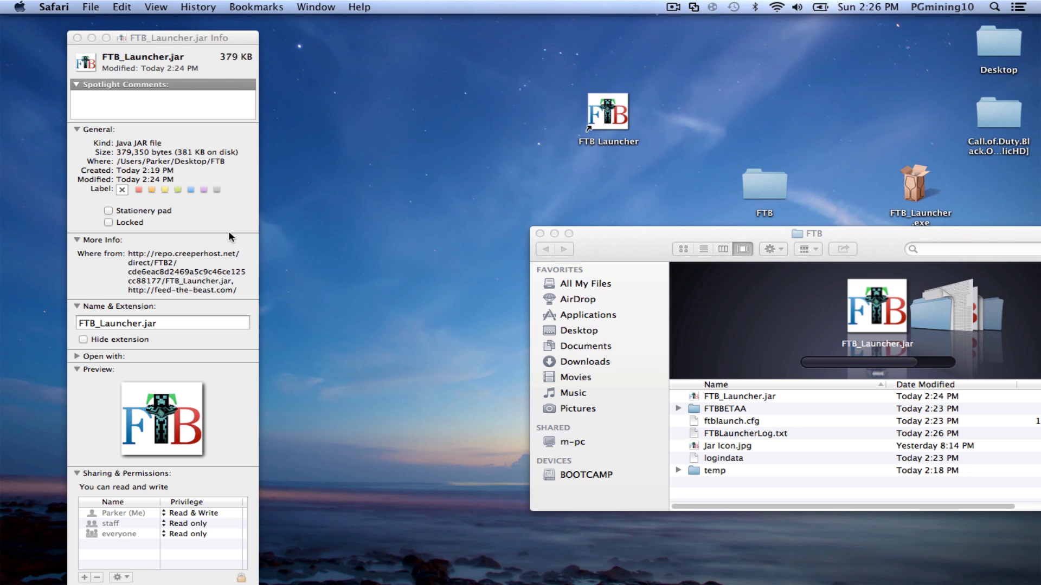
- Close the FTB_Launcher.jar Info window and the FTB folder window
click(77, 37)
drag(622, 257, 434, 193)
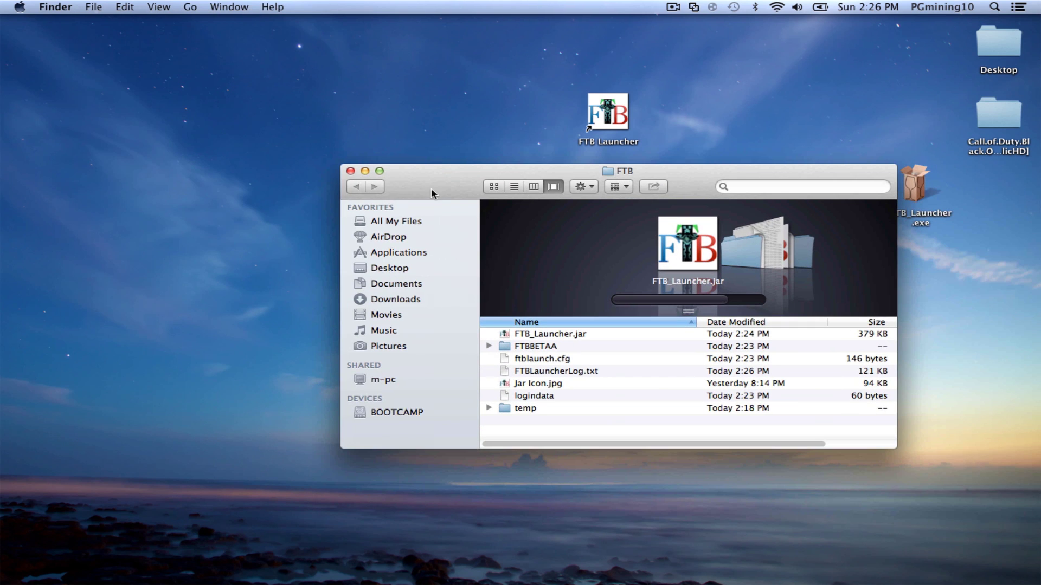
click(351, 171)
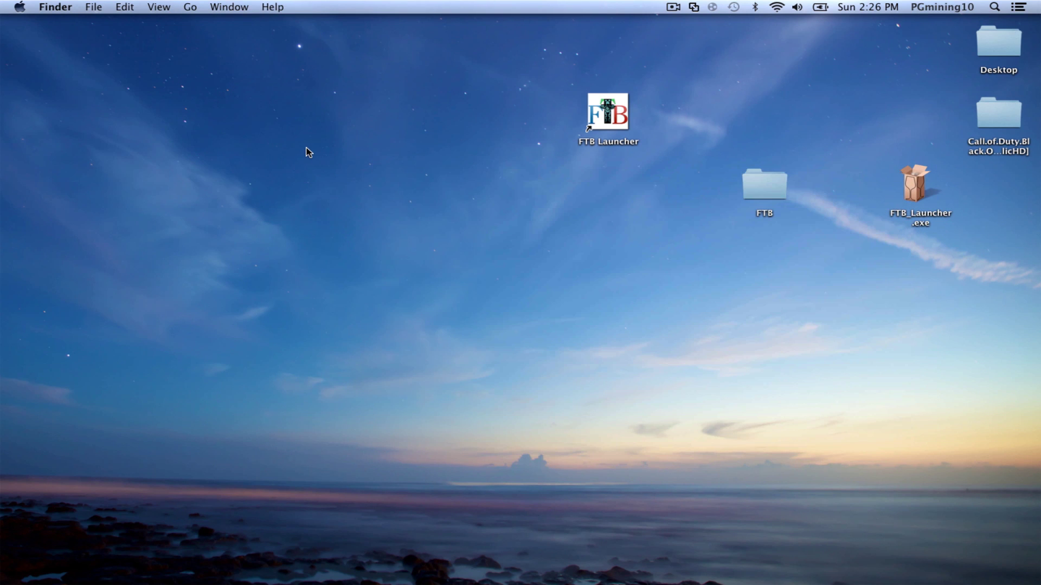